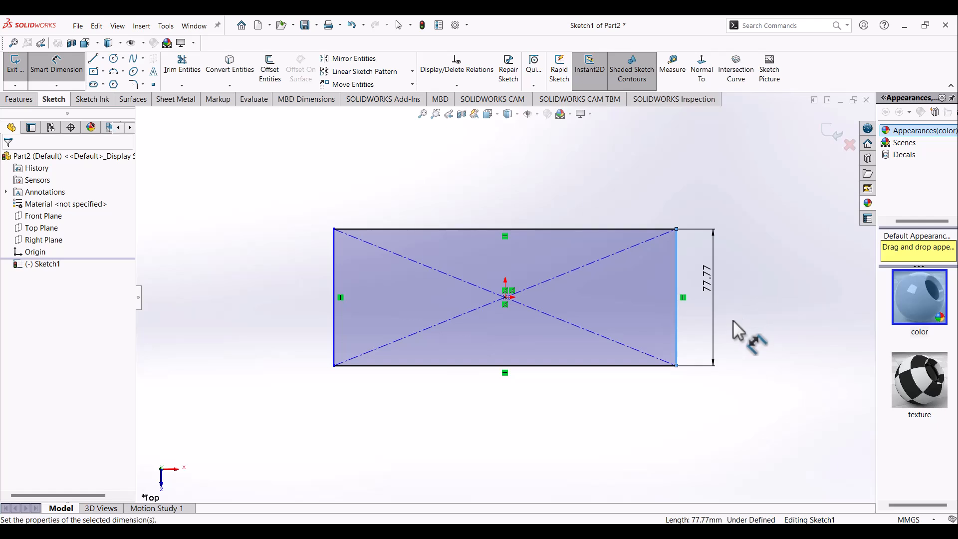
Step: Dimension the centre rectangle to 30 mm high and 100 mm wide
type("30")
key("Return")
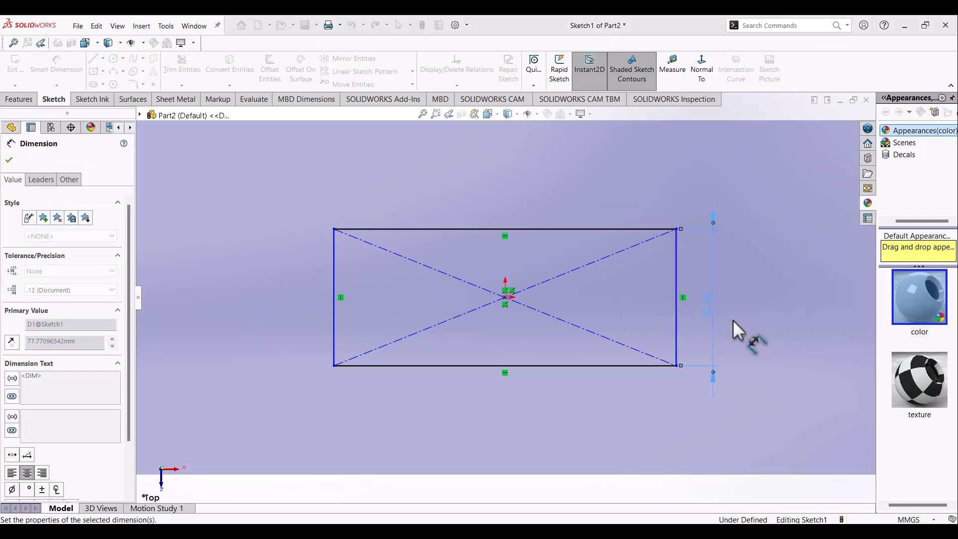
left_click(577, 399)
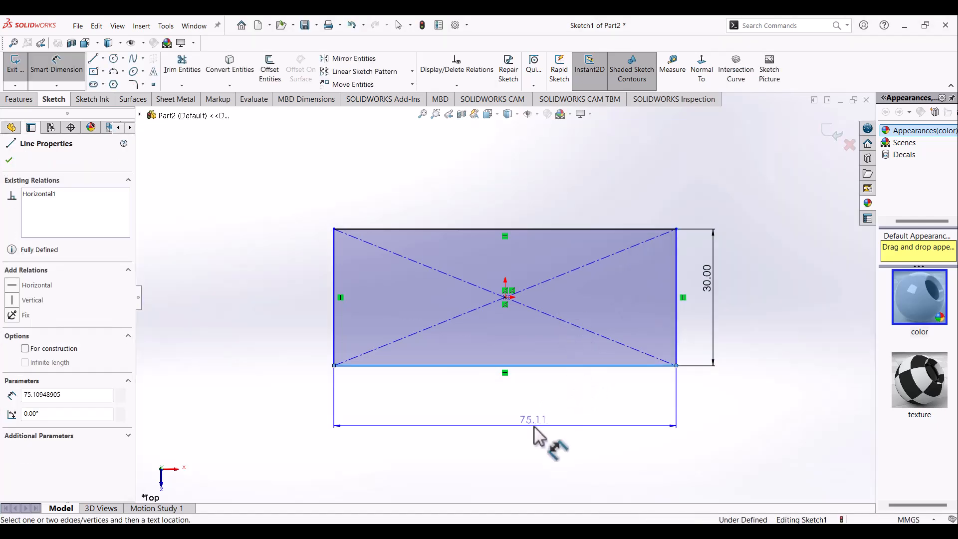
left_click(535, 436)
type("100")
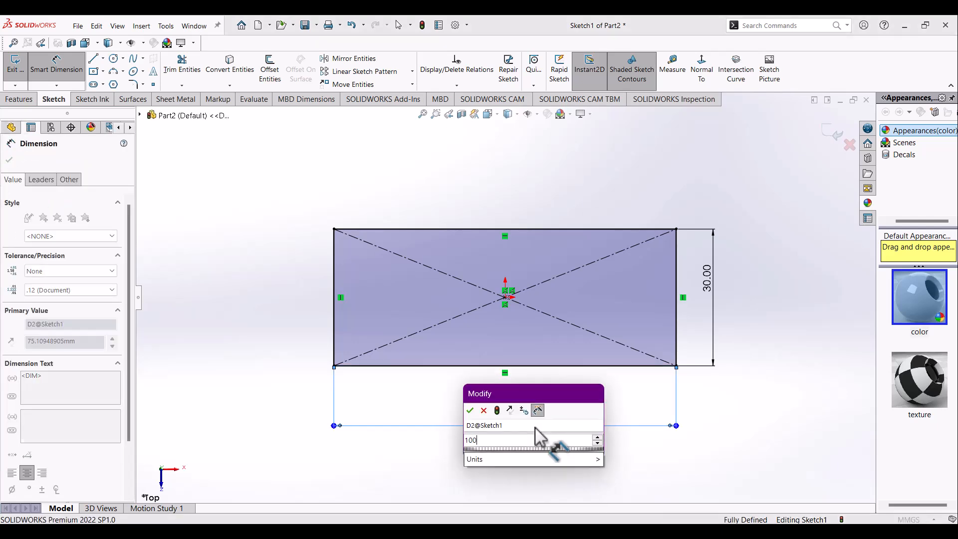
key("Return")
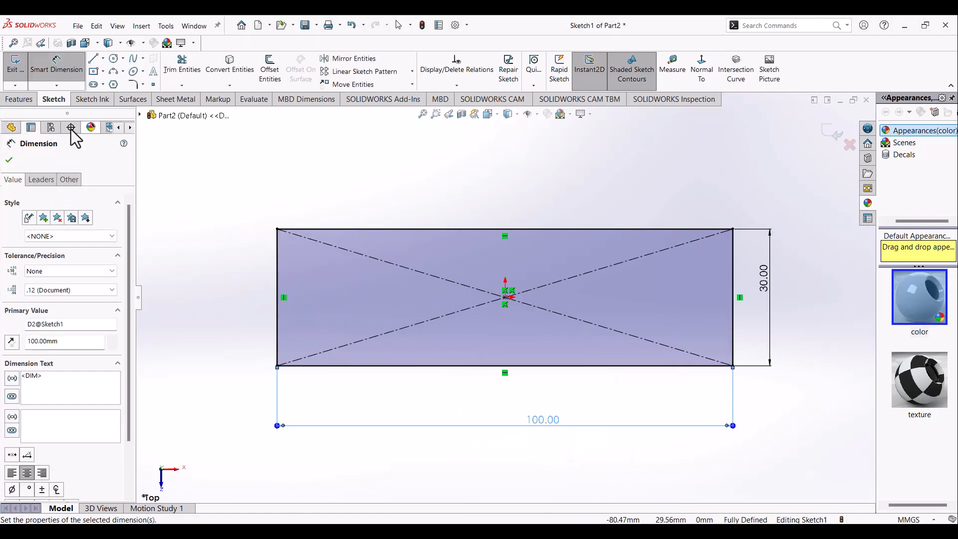
left_click(352, 192)
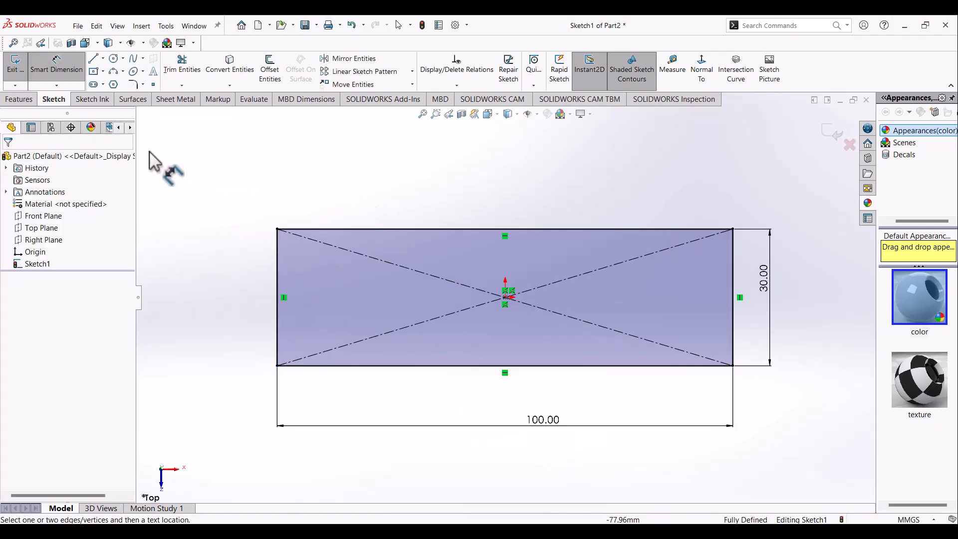
Step: Extrude the rectangle as a solid boss 10 mm thick with the Mid Plane end condition
left_click(20, 99)
left_click(20, 70)
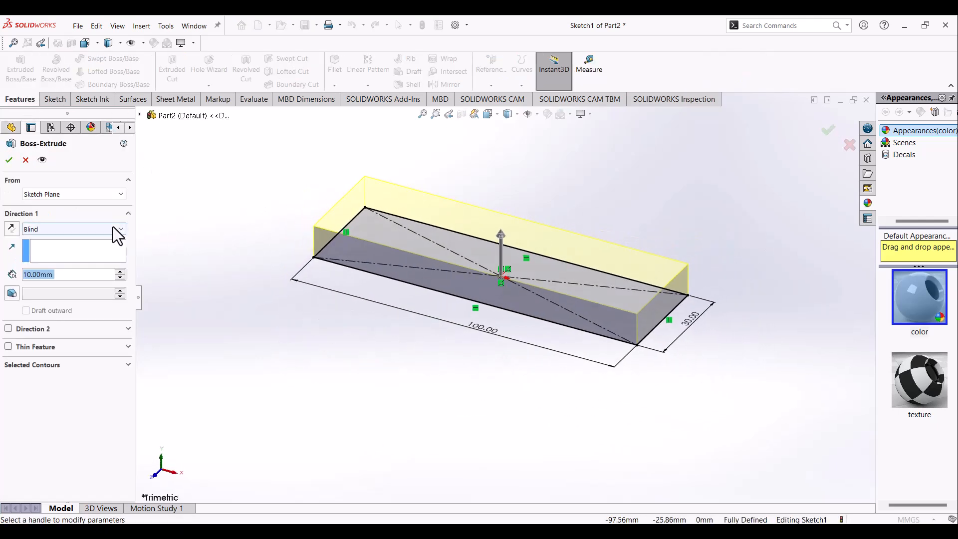
left_click(113, 228)
left_click(100, 282)
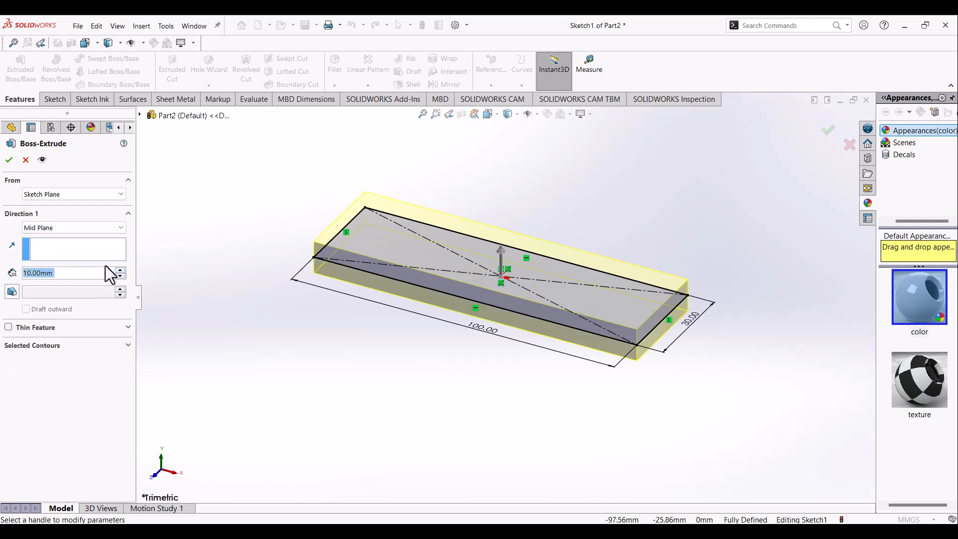
left_click(9, 160)
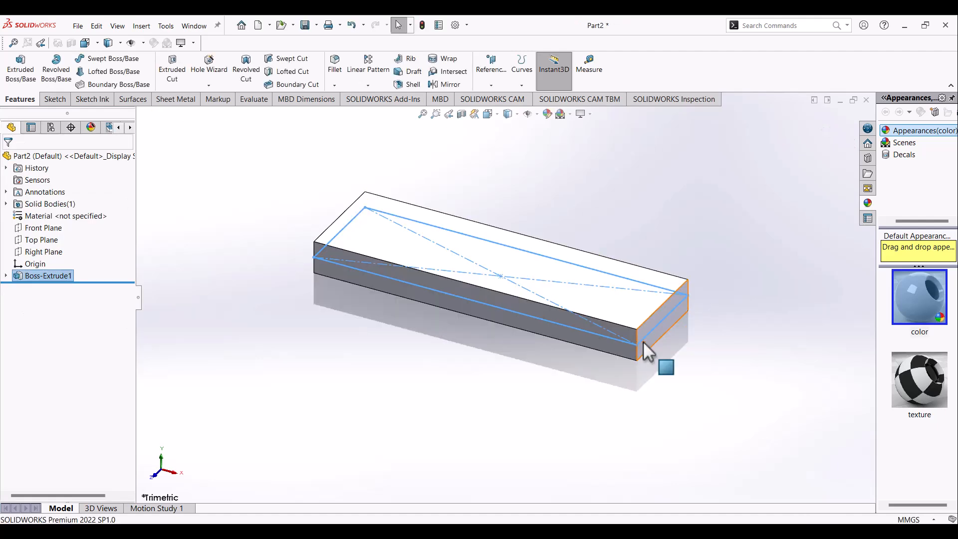
left_click(681, 364)
Step: Create a reference plane on the long back side face of the block with a 0 mm offset
mouse_move(690, 346)
middle_mouse_down()
mouse_move(723, 344)
mouse_move(719, 329)
mouse_move(646, 313)
mouse_move(670, 311)
mouse_move(576, 306)
mouse_move(605, 343)
mouse_move(555, 357)
middle_mouse_up()
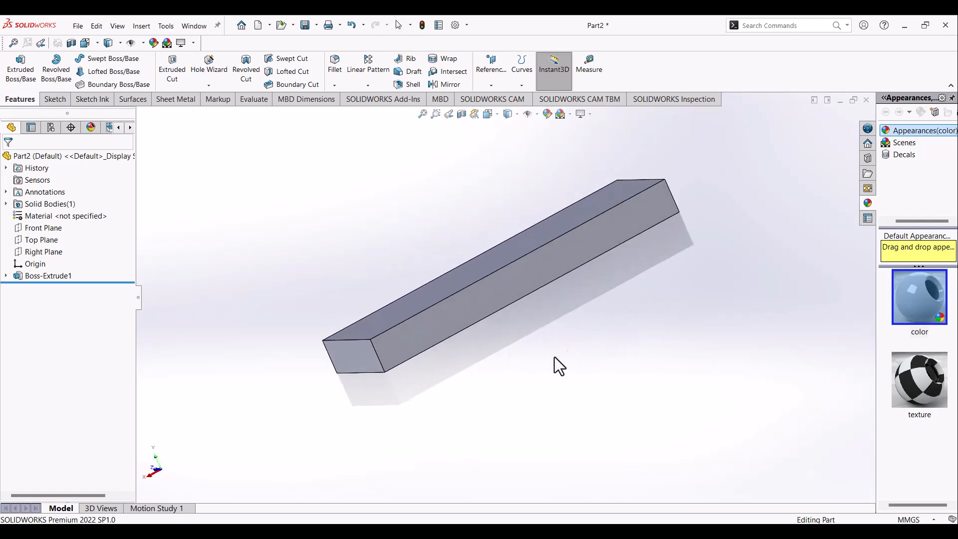
left_click(542, 270)
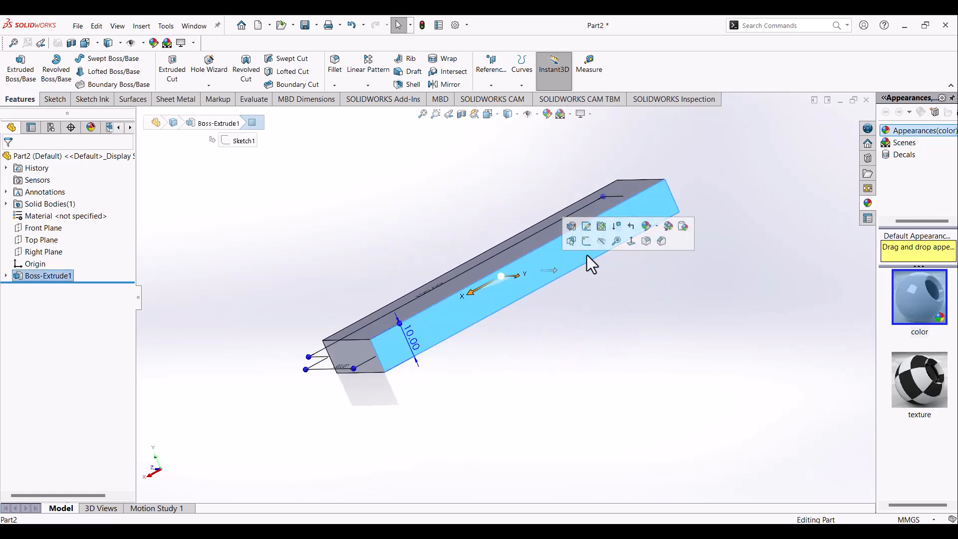
left_click(496, 86)
left_click(508, 99)
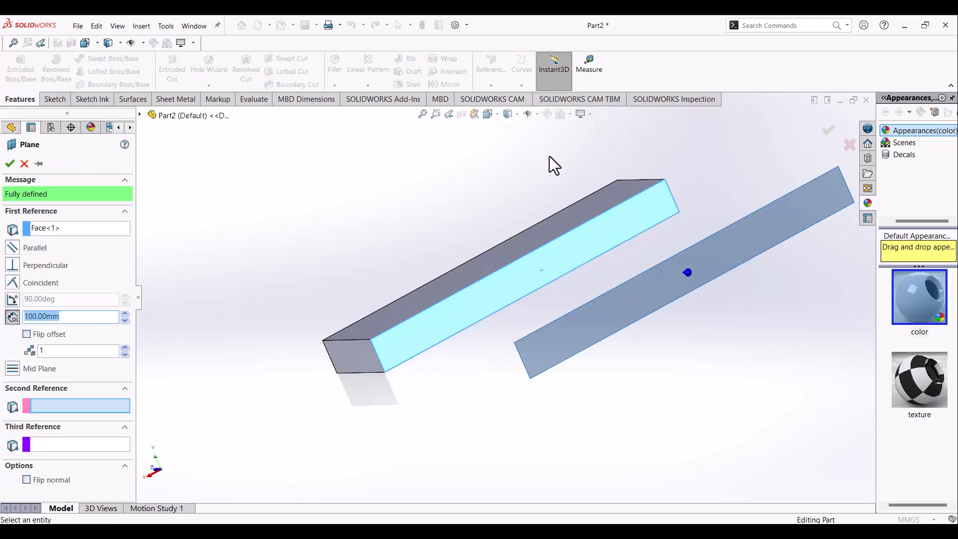
type("0")
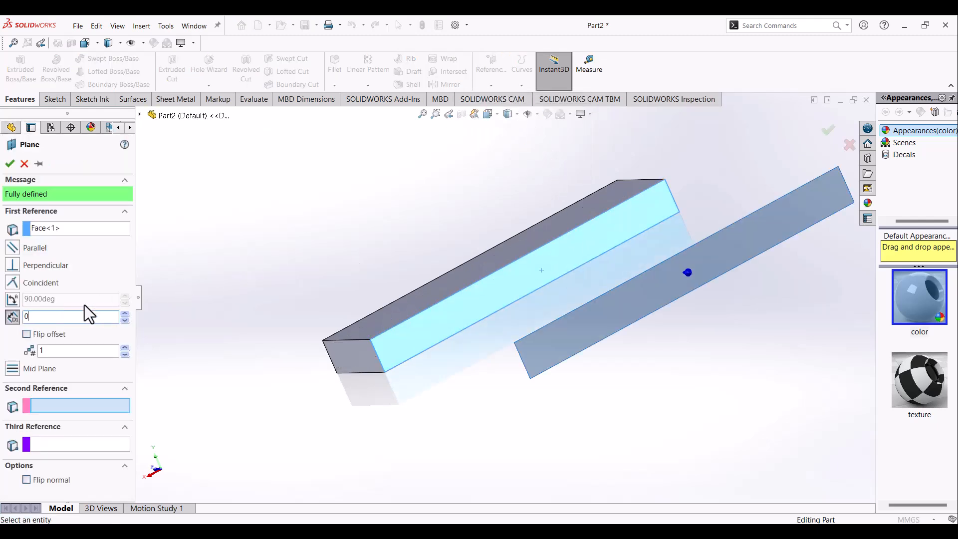
left_click(10, 163)
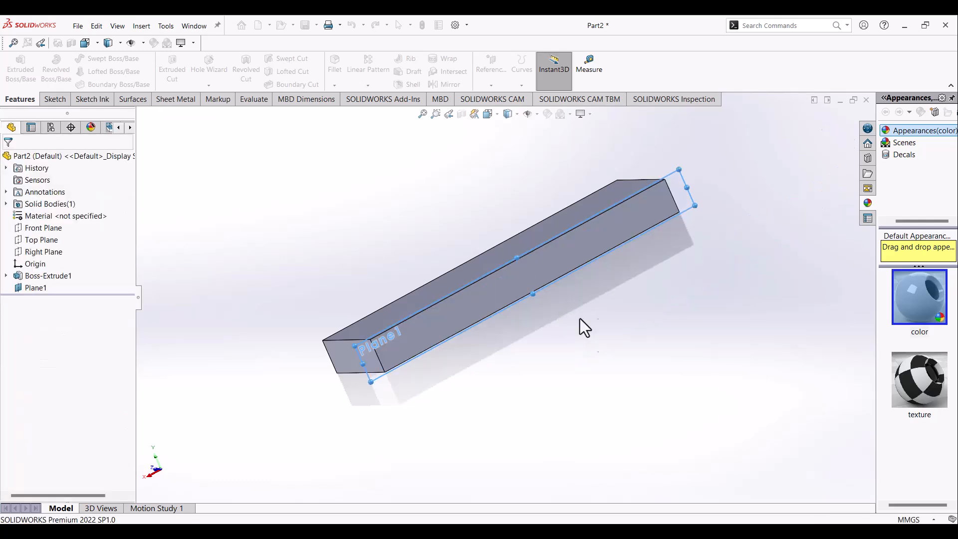
Step: Start a new sketch on the reference plane at the block's long side face and view it face-on
middle_click_drag(582, 328, 541, 310)
left_click(656, 330)
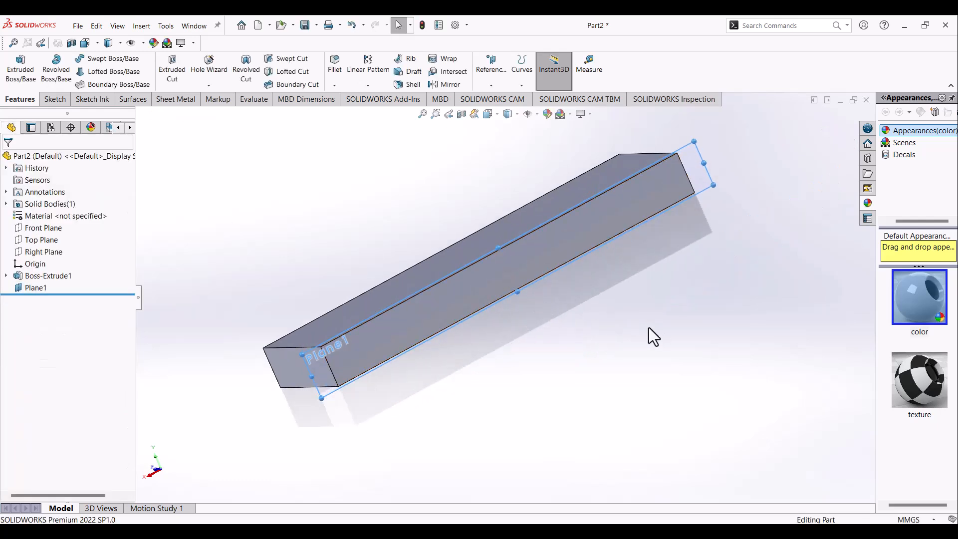
middle_click_drag(428, 294, 463, 295)
left_click_drag(463, 295, 320, 404)
middle_click_drag(294, 405, 263, 413)
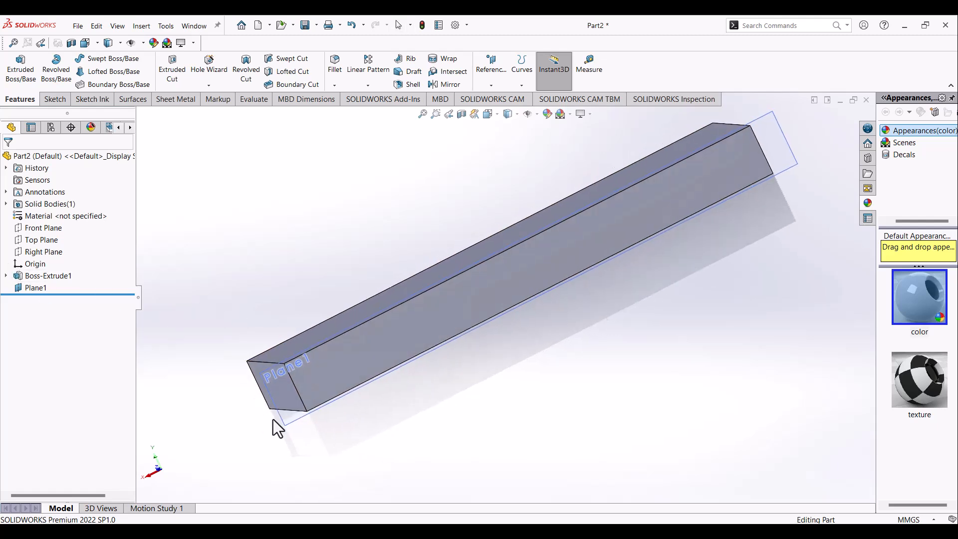
left_click(293, 424)
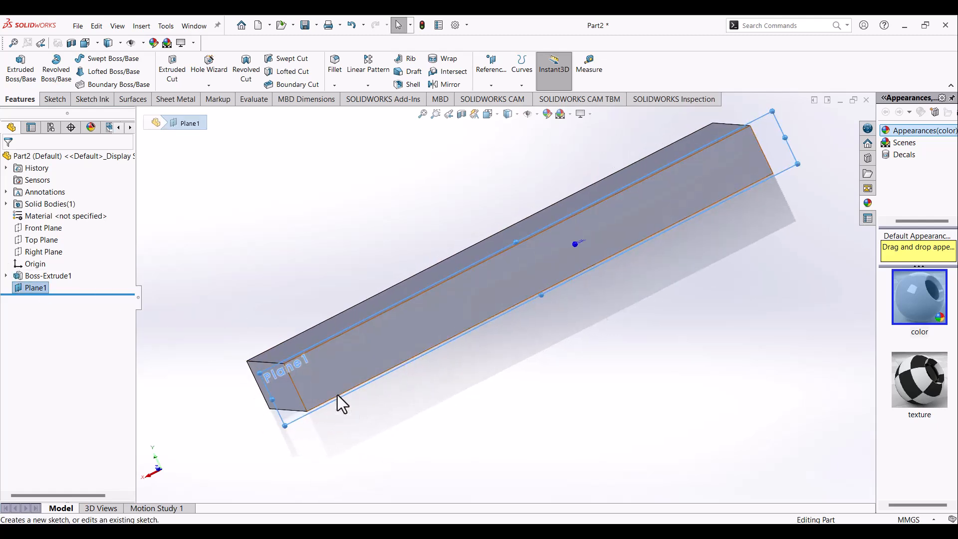
left_click(337, 394)
left_click(700, 67)
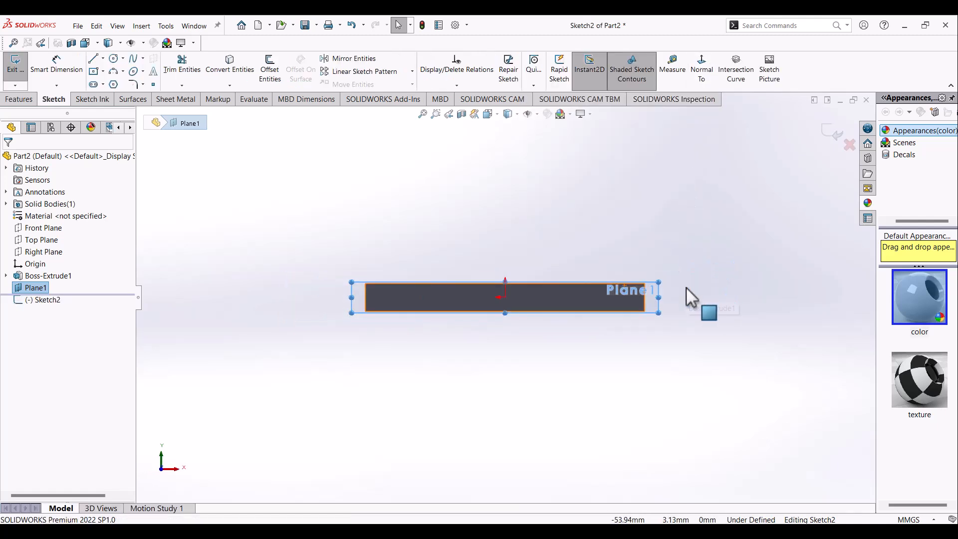
scroll(519, 232, "down", 3)
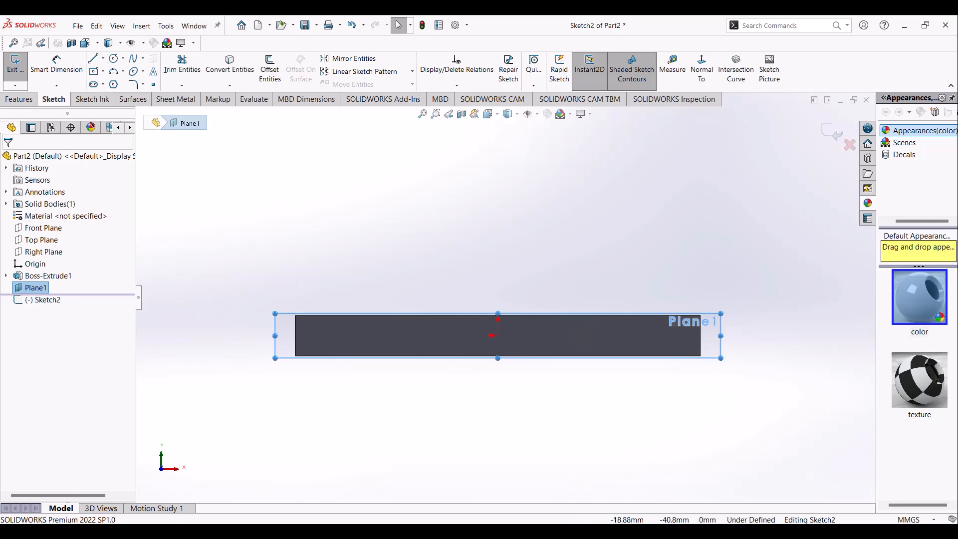
Step: Check the exercise PDF, then sketch a vertical centerline about 79 mm long upward from the midpoint of the block's top edge
left_click(564, 531)
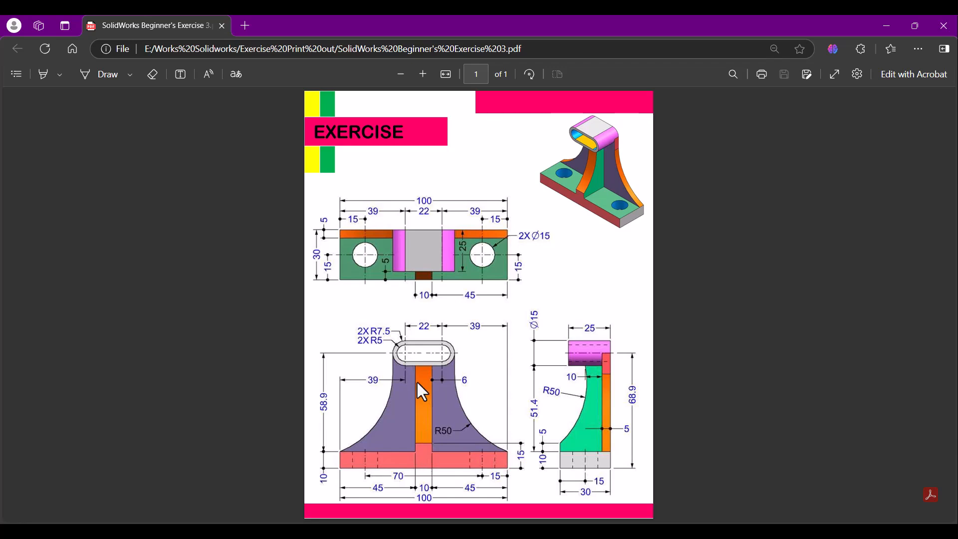
key("alt+Tab")
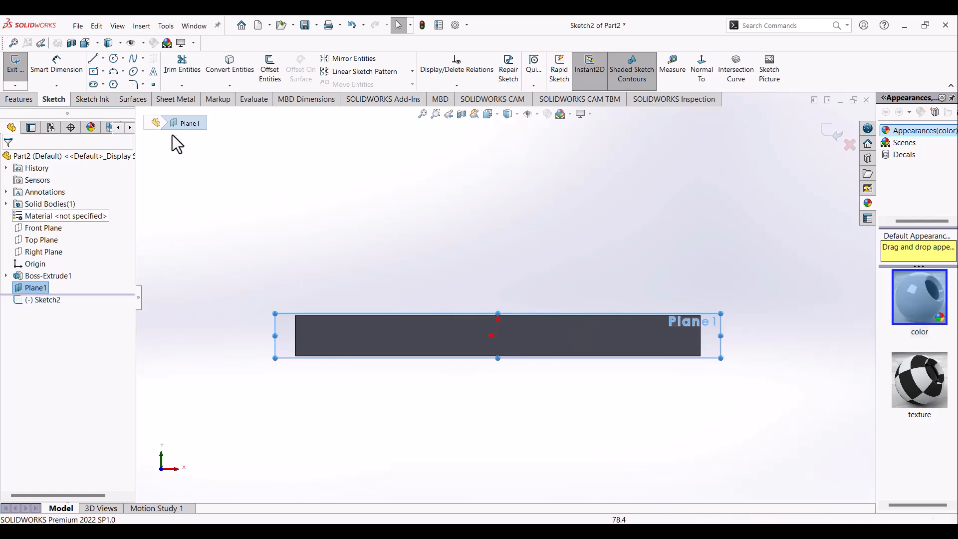
left_click(104, 59)
left_click(115, 84)
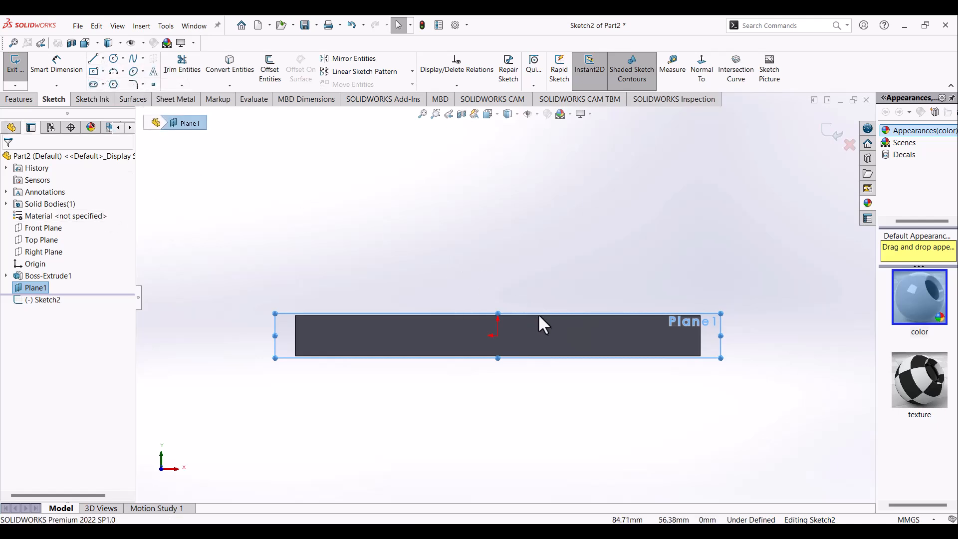
scroll(497, 317, "down", 3)
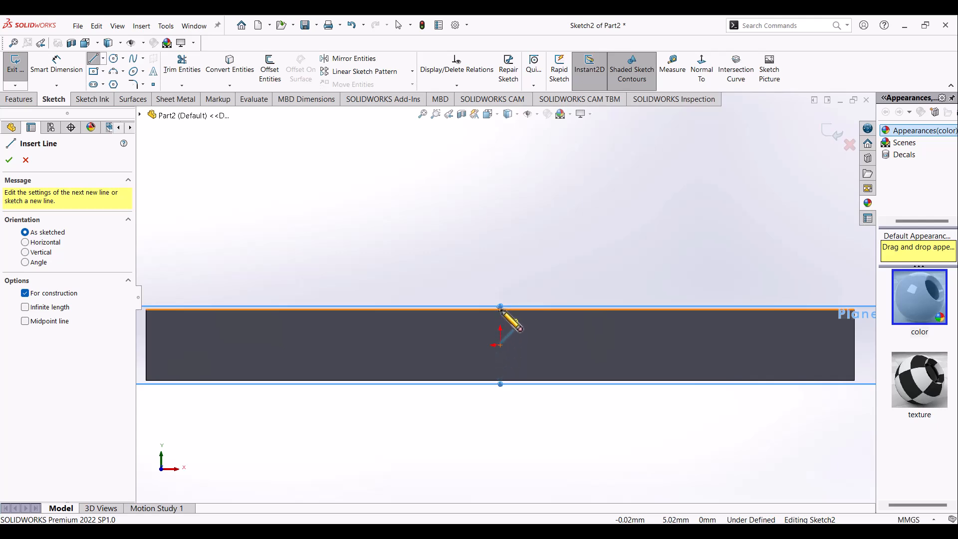
left_click(501, 307)
scroll(509, 272, "up", 6)
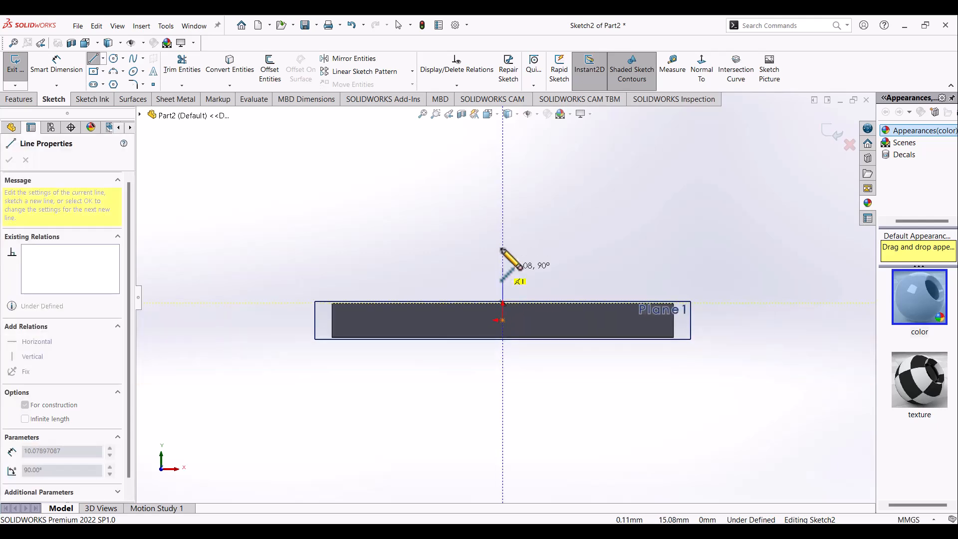
left_click(504, 171)
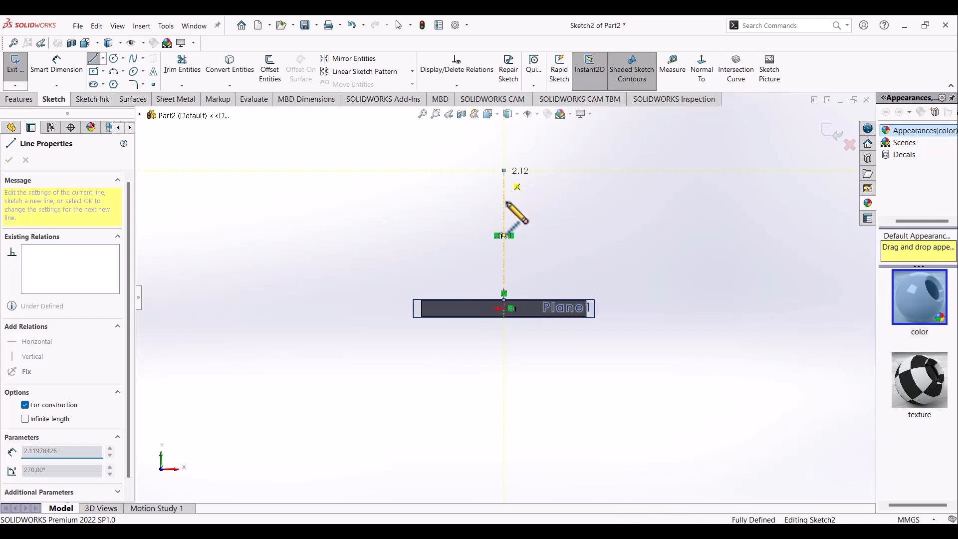
key("Escape")
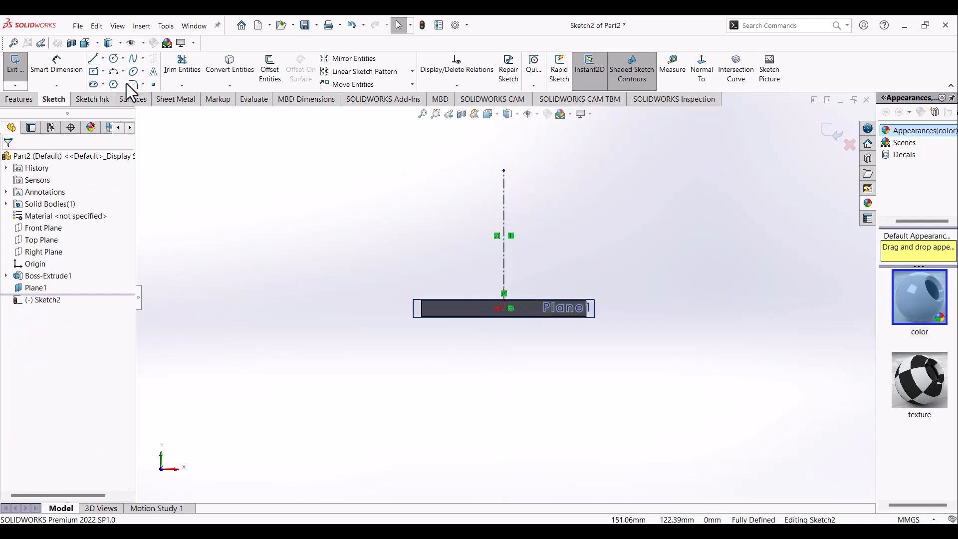
Step: Dimension the vertical centerline's length to 58.9 mm
left_click(57, 66)
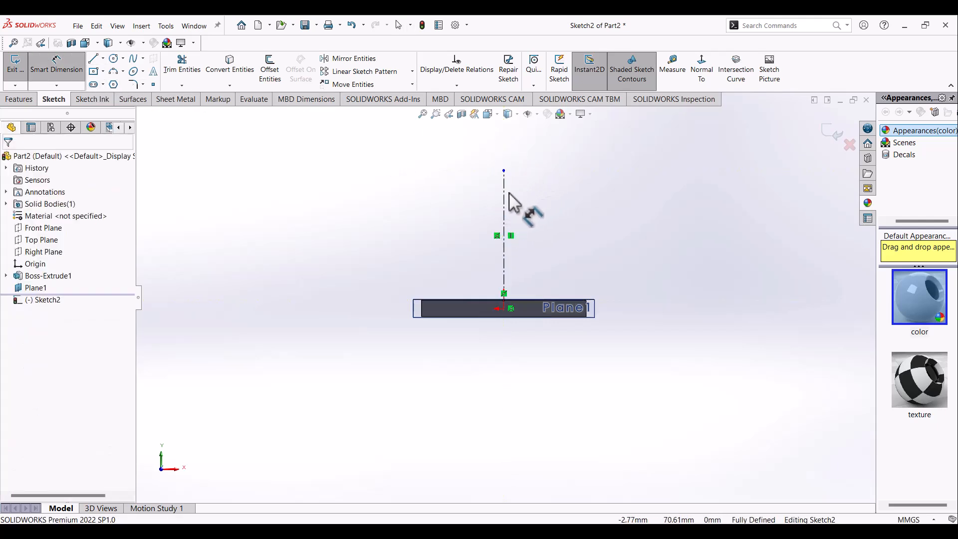
left_click(480, 204)
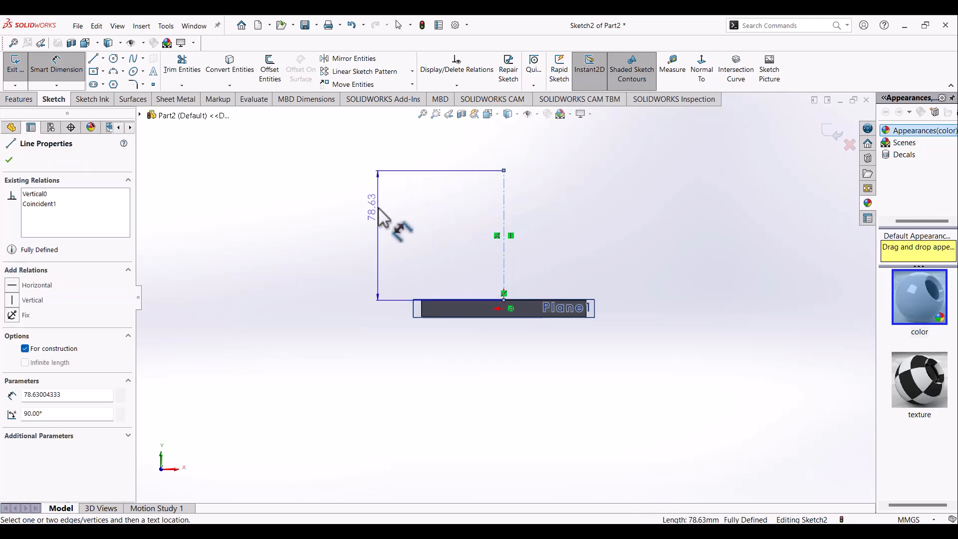
left_click(378, 207)
type("58.9")
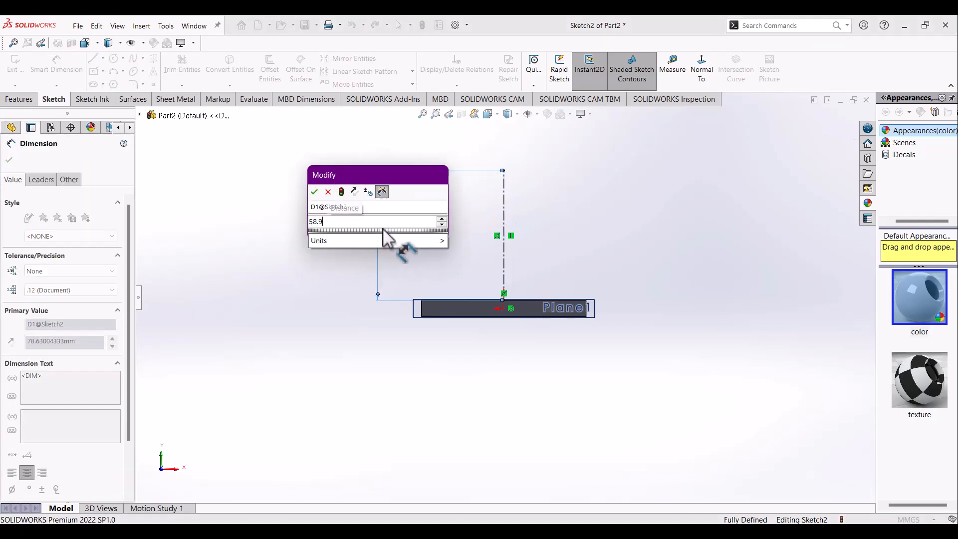
key("Return")
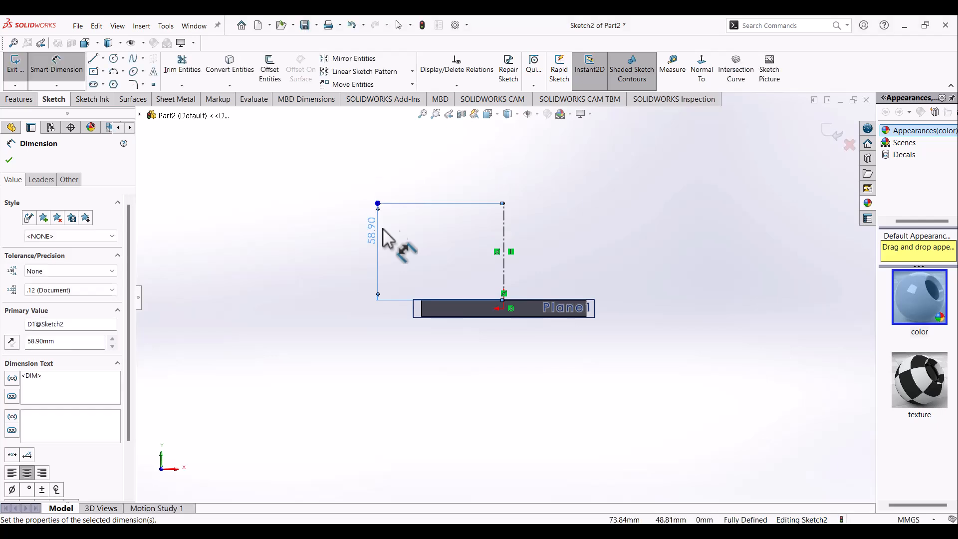
scroll(529, 225, "down", 2)
left_click(558, 305)
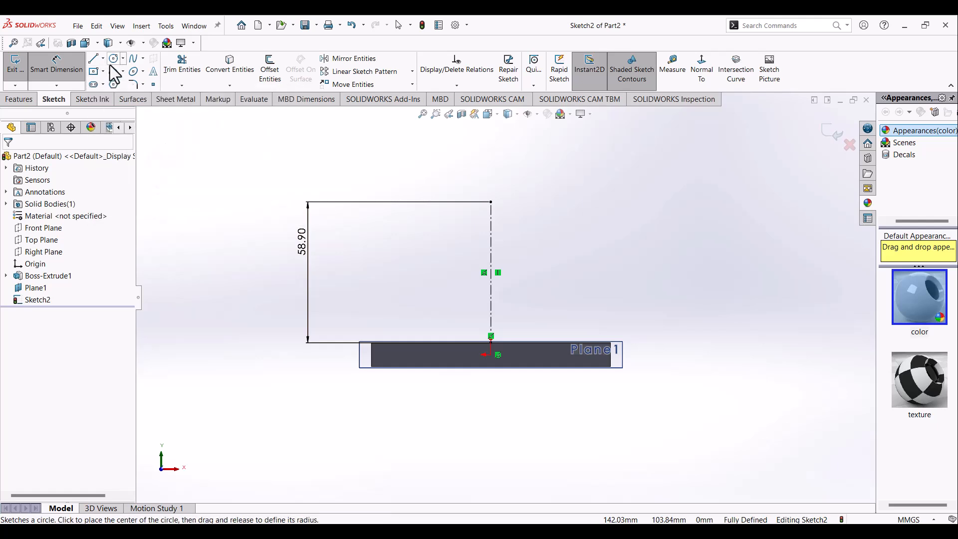
Step: Sketch a horizontal centerpoint straight slot at the centerline's upper end, about 40 mm between arc centres and 13.5 mm wide
left_click(104, 84)
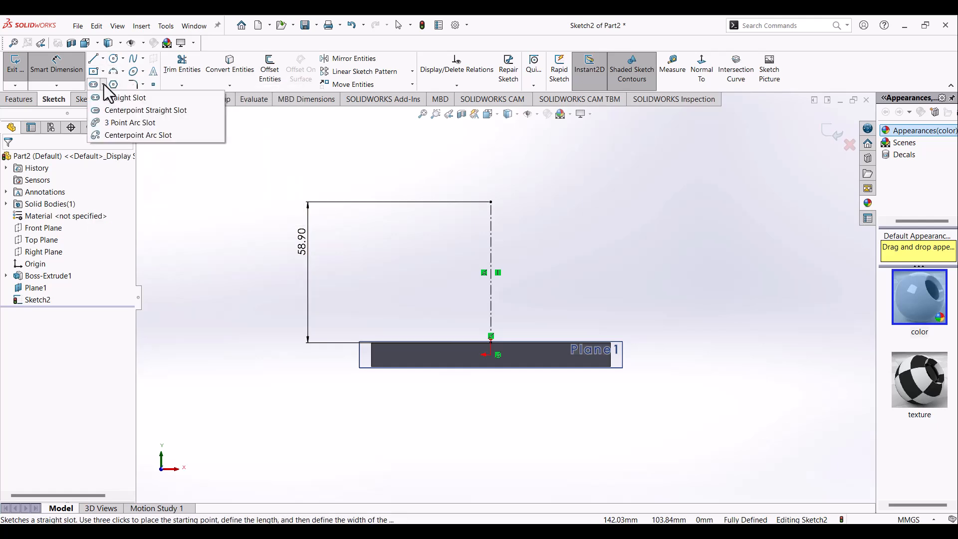
left_click(134, 111)
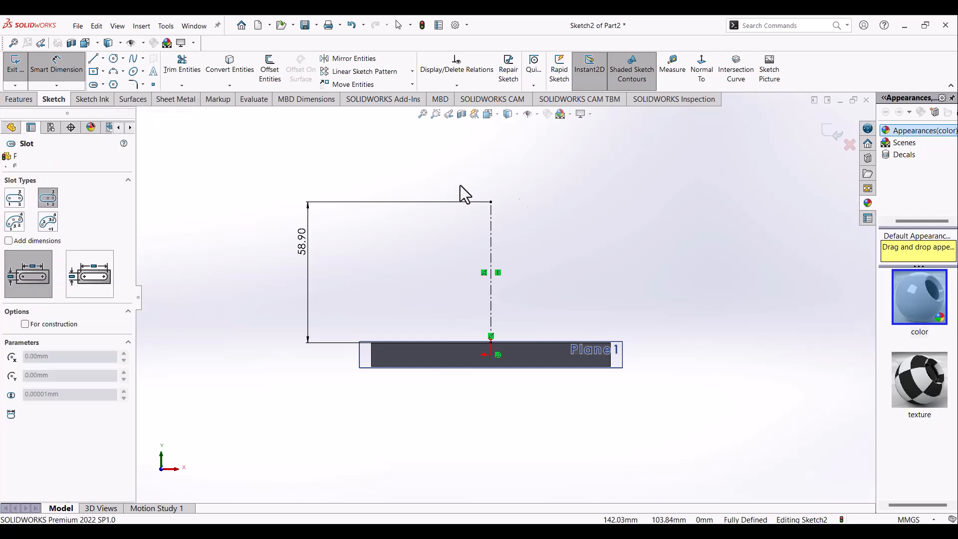
left_click(491, 202)
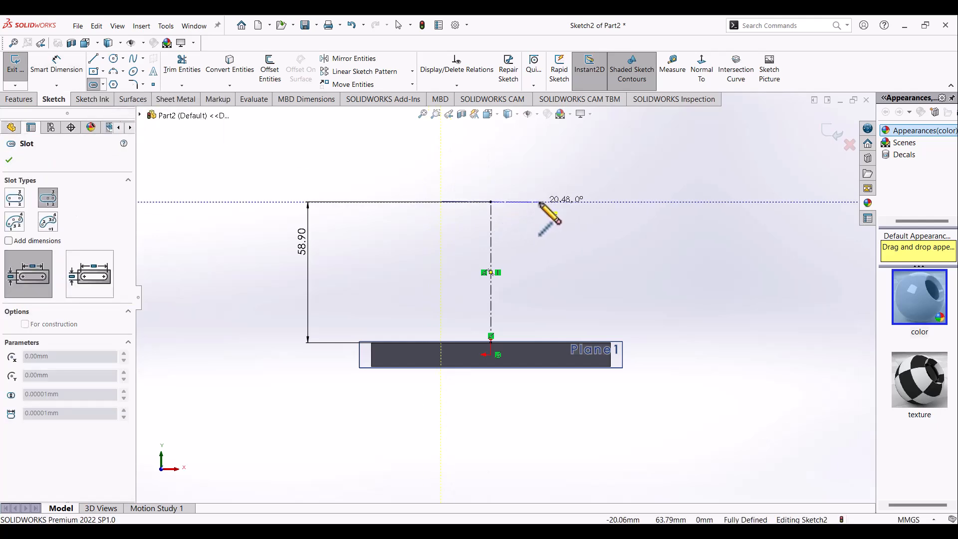
left_click(539, 202)
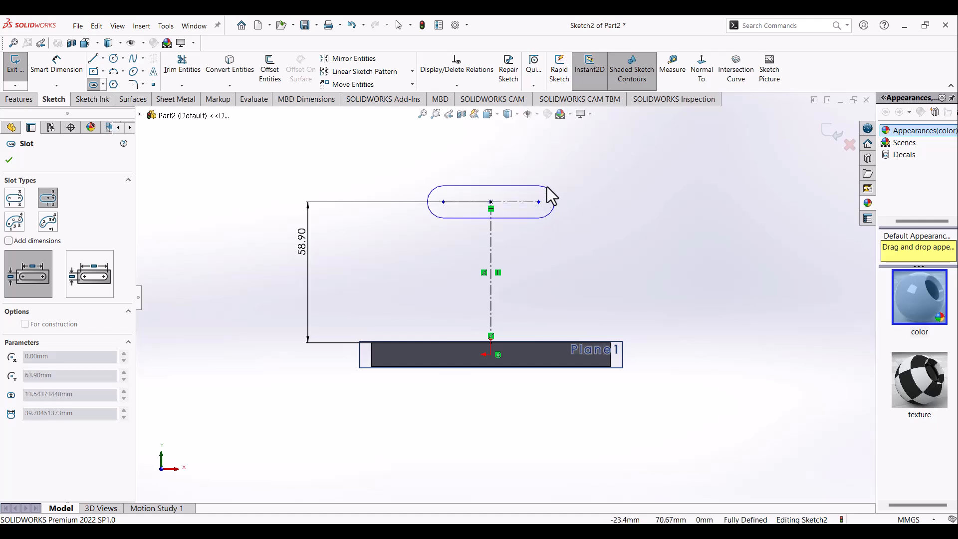
left_click(547, 186)
left_click(57, 64)
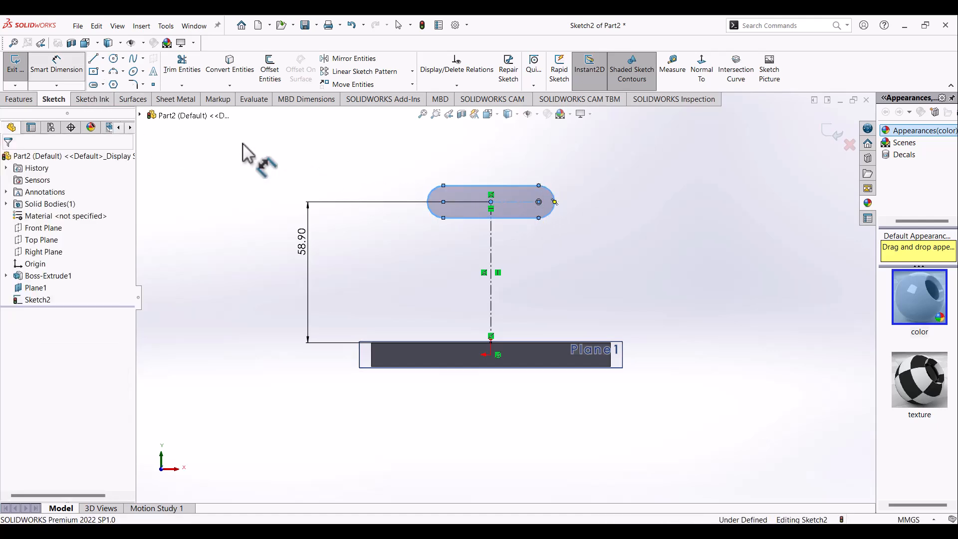
Step: Dimension the slot's end radius to 7.5 mm and its straight side length to 22 mm
left_click(428, 194)
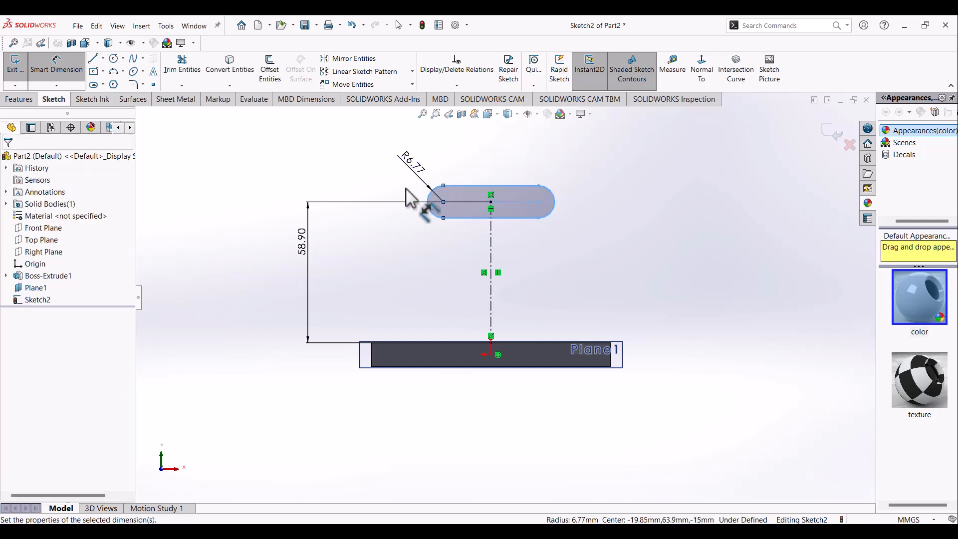
left_click(406, 188)
type("7.5")
key("Return")
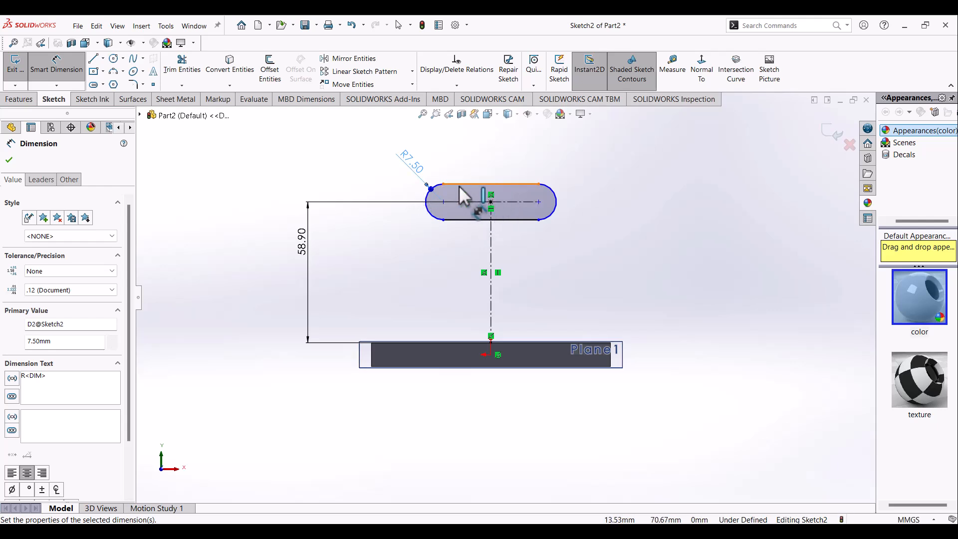
left_click(489, 184)
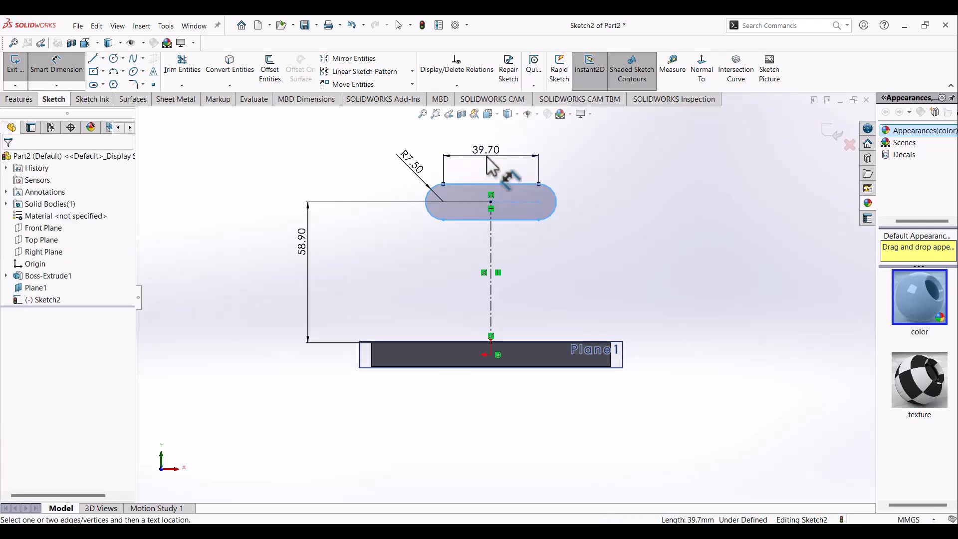
left_click(487, 157)
type("22")
key("Return")
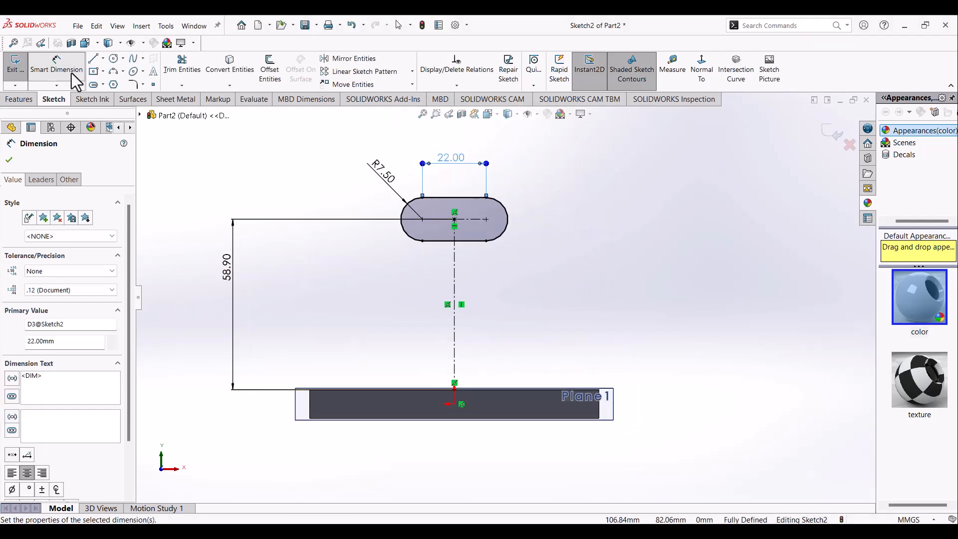
left_click(10, 161)
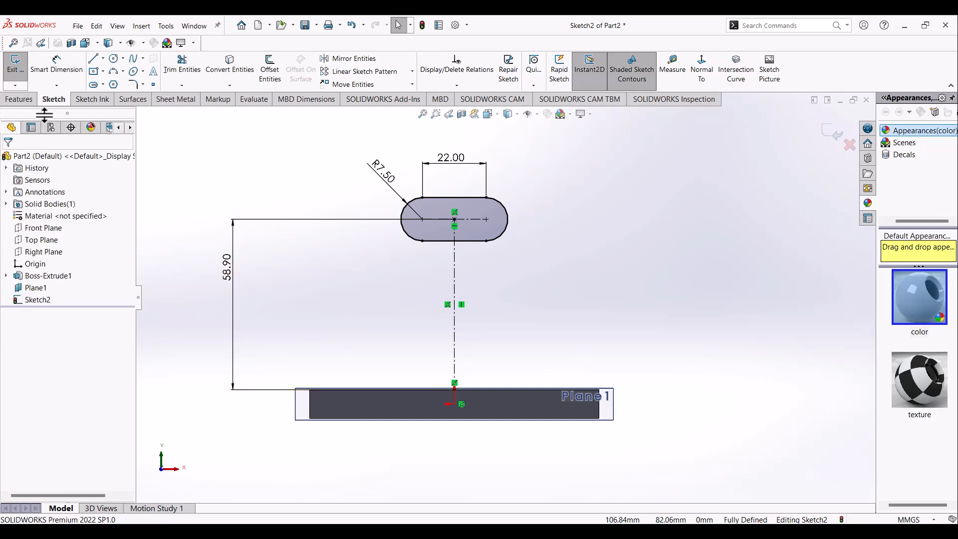
Step: Sketch a 3 point arc of about 46.4 mm radius from the block's upper left corner to just beside the slot's left end, curving inward
left_click(102, 85)
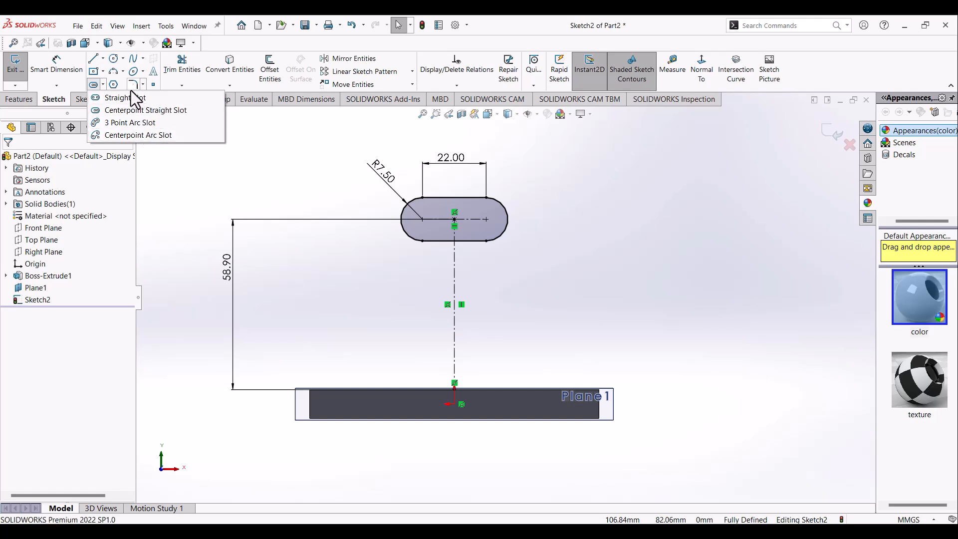
left_click(123, 73)
left_click(122, 73)
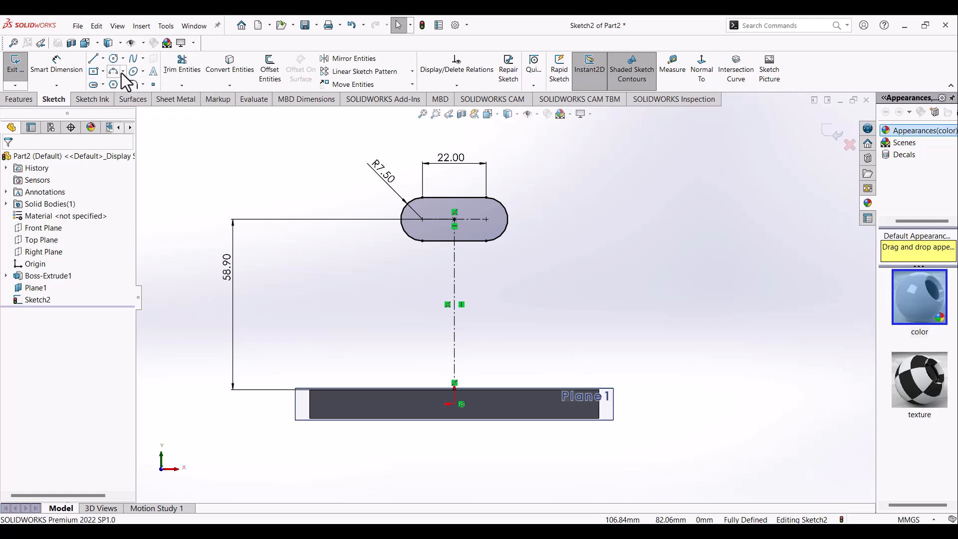
left_click(122, 74)
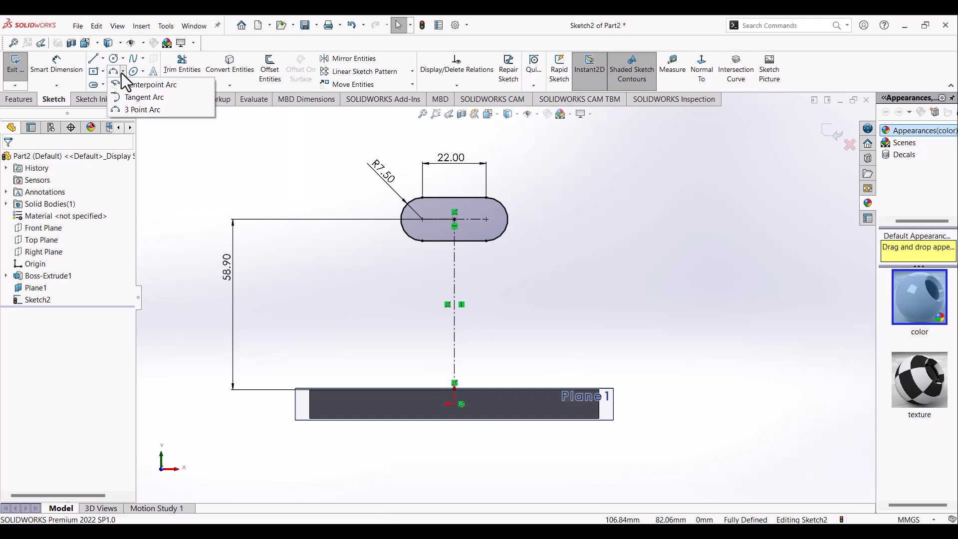
left_click(142, 110)
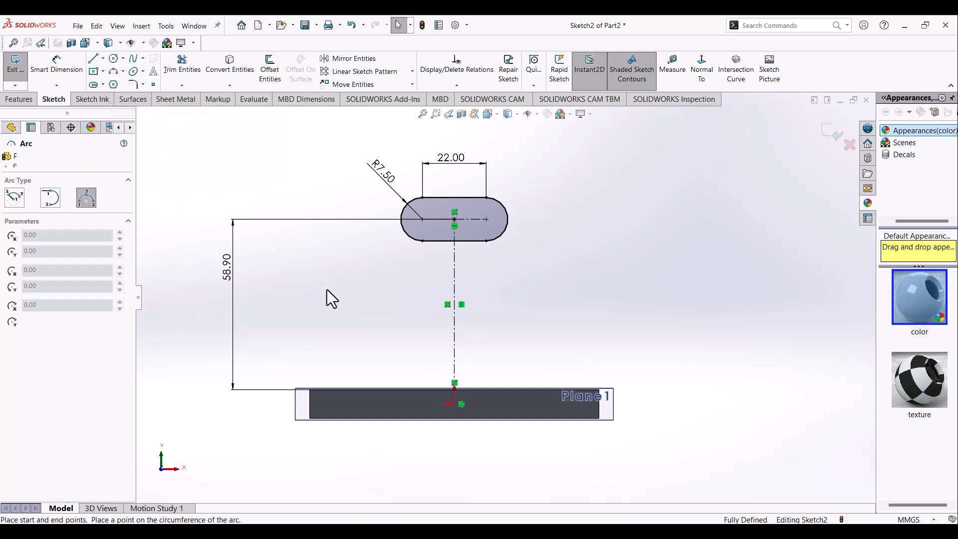
scroll(454, 387, "down", 3)
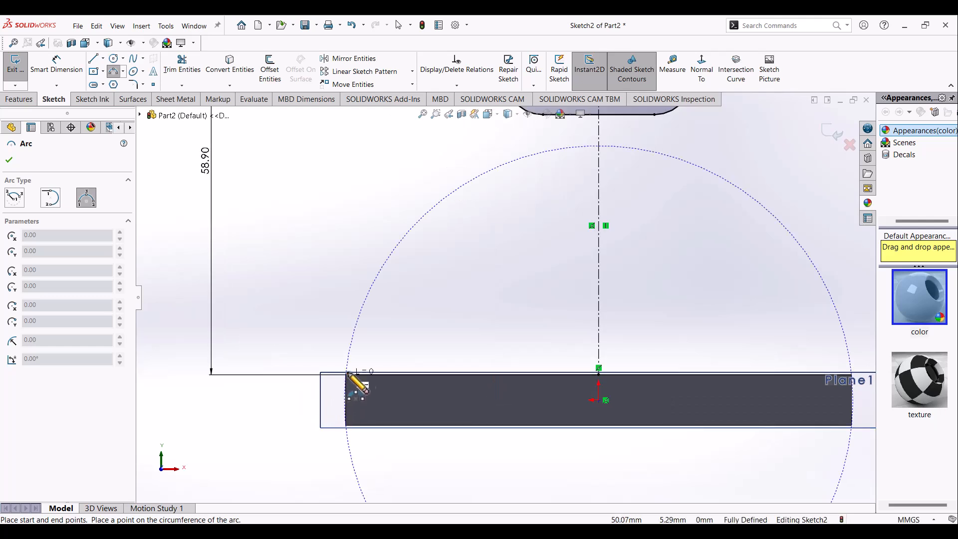
left_click(345, 375)
scroll(421, 310, "up", 4)
scroll(494, 197, "down", 2)
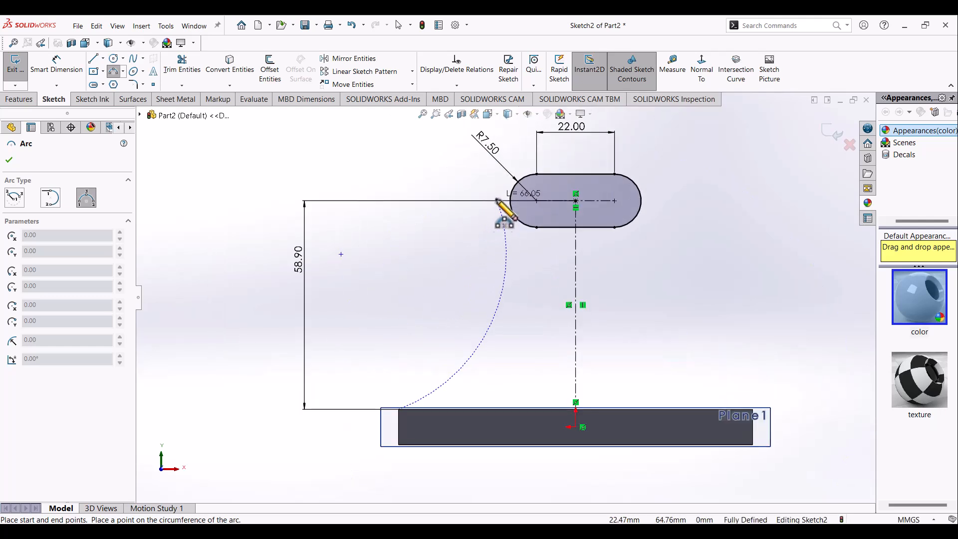
scroll(497, 199, "down", 3)
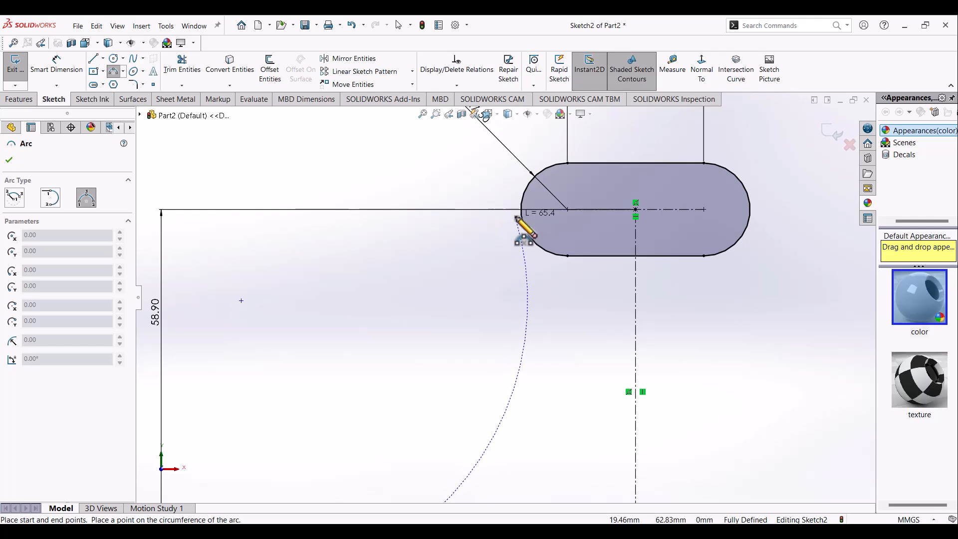
left_click(513, 215)
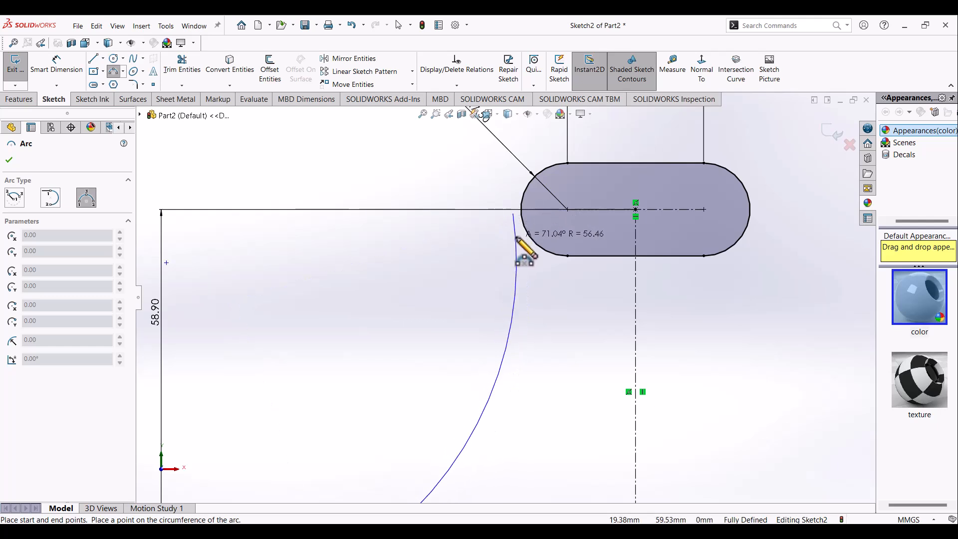
left_click(526, 301)
key("Escape")
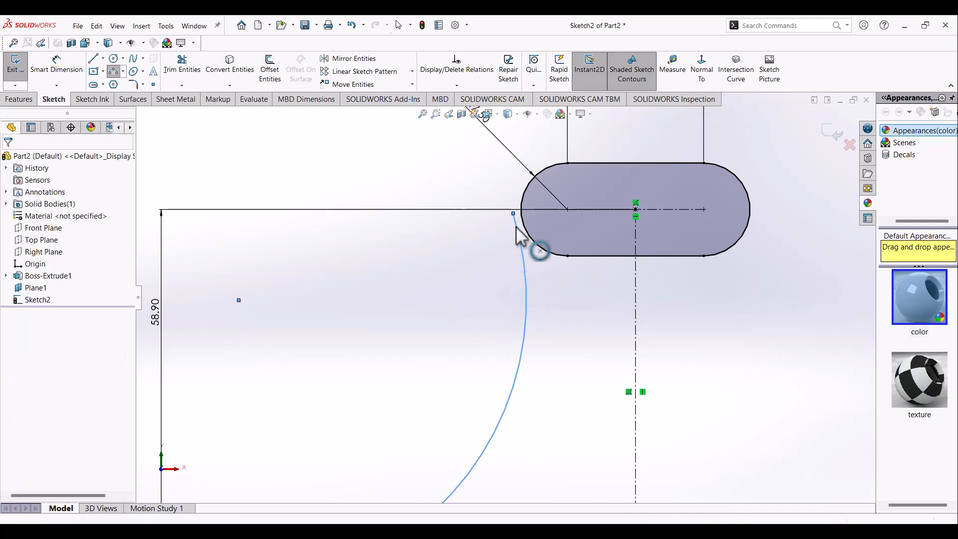
Step: Add a tangent relation between the new side arc and the slot's left end arc
left_click(524, 231)
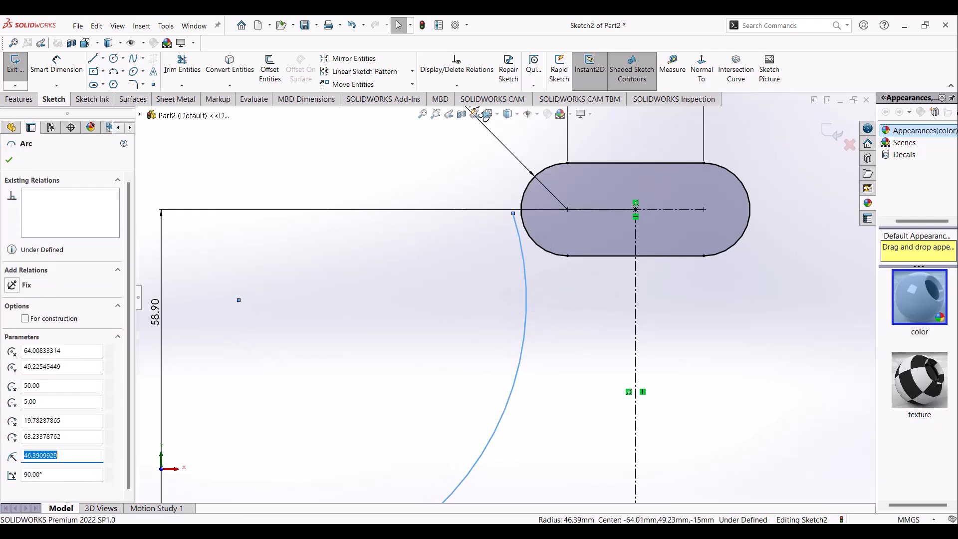
left_click(523, 230, "ctrl")
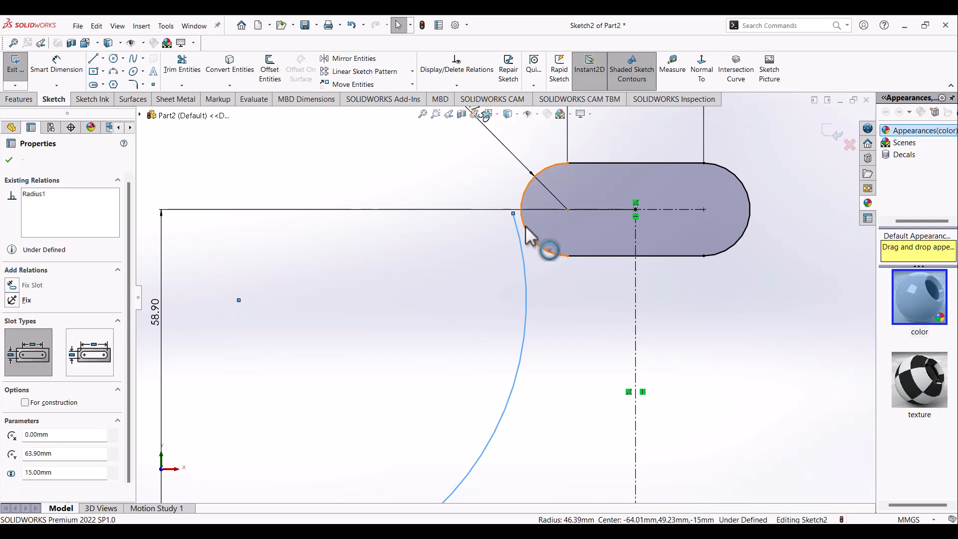
left_click(12, 367)
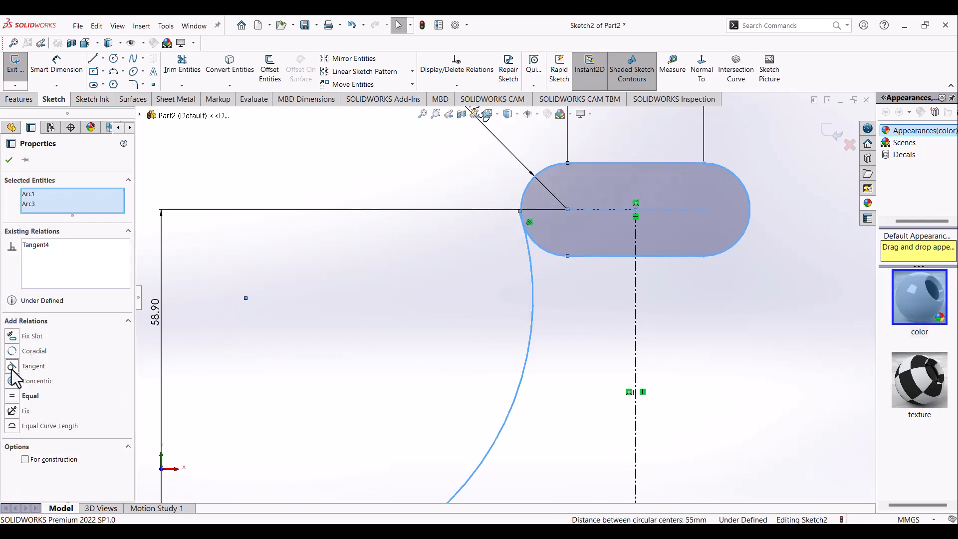
left_click(434, 313)
scroll(532, 215, "down", 5)
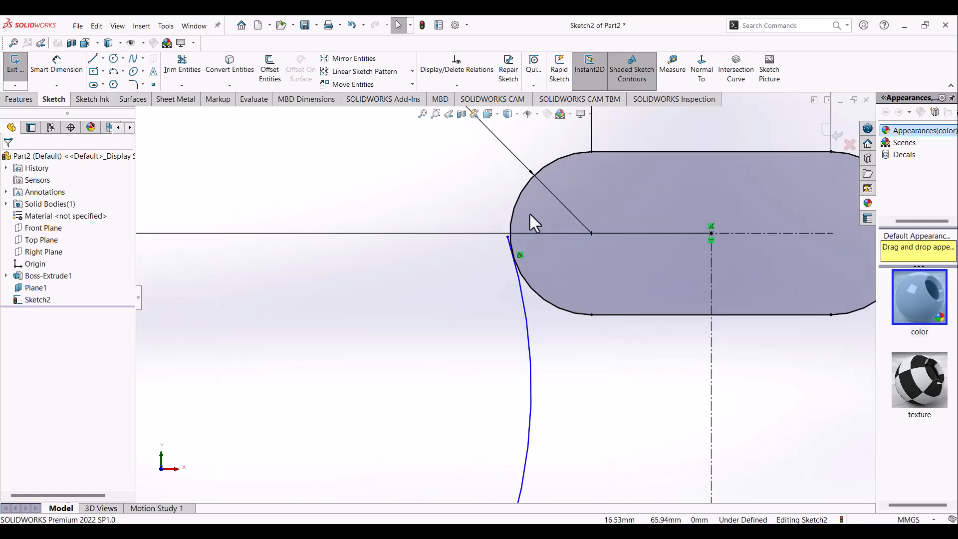
scroll(519, 265, "up", 7)
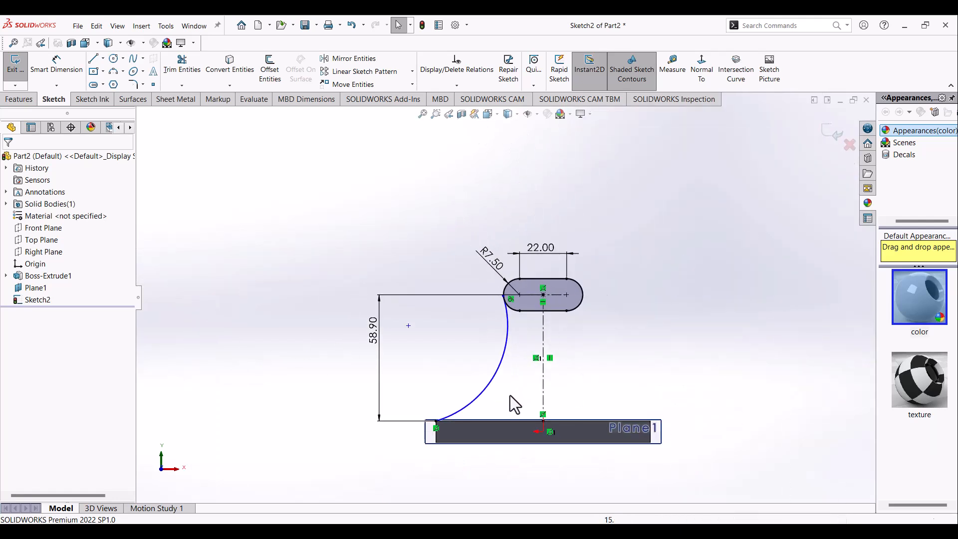
scroll(478, 403, "down", 2)
scroll(484, 328, "up", 4)
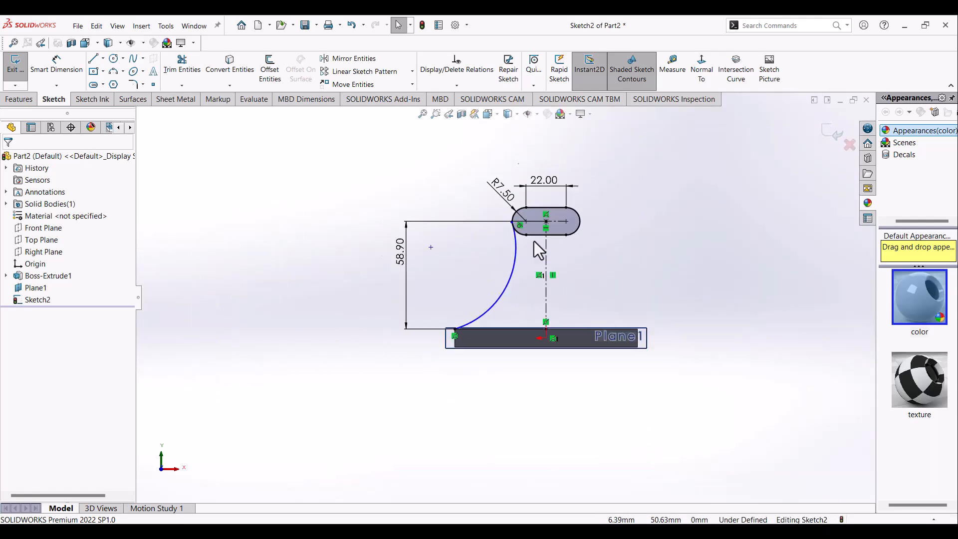
Step: Mirror the side arc about the vertical centerline, keeping the original
left_click(369, 59)
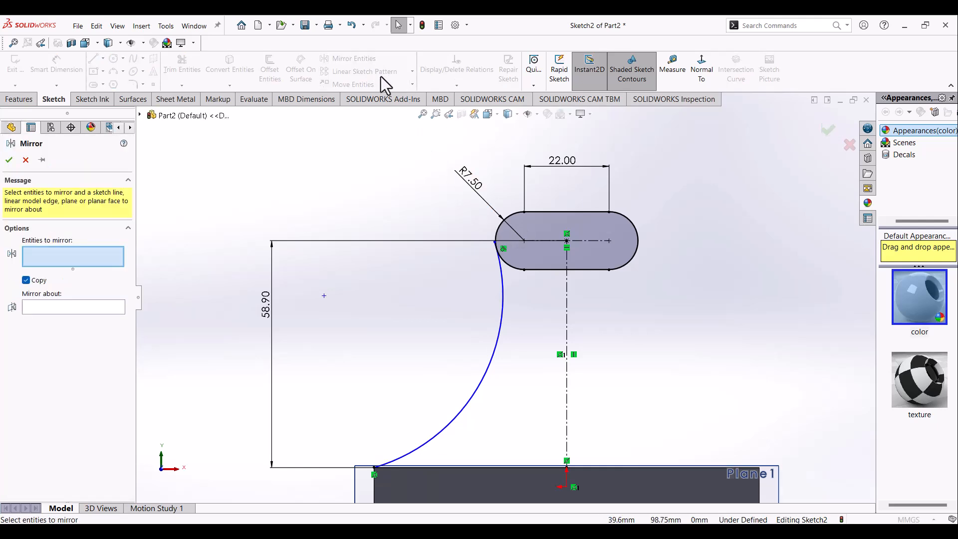
left_click(503, 302)
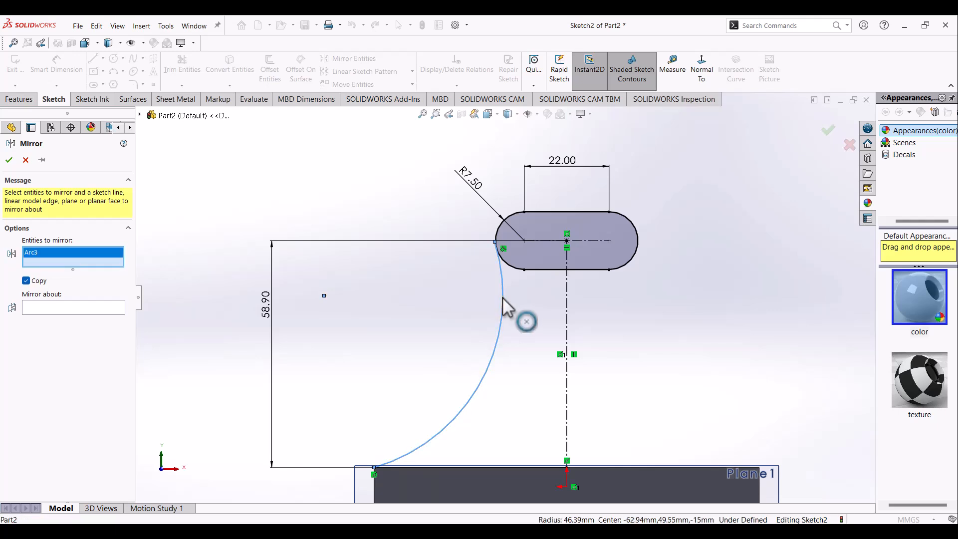
left_click(107, 305)
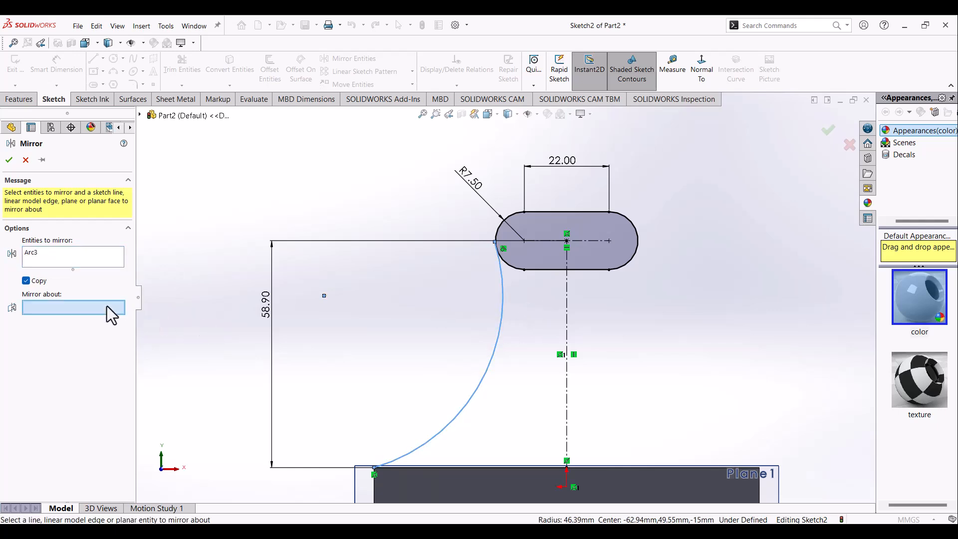
left_click(567, 319)
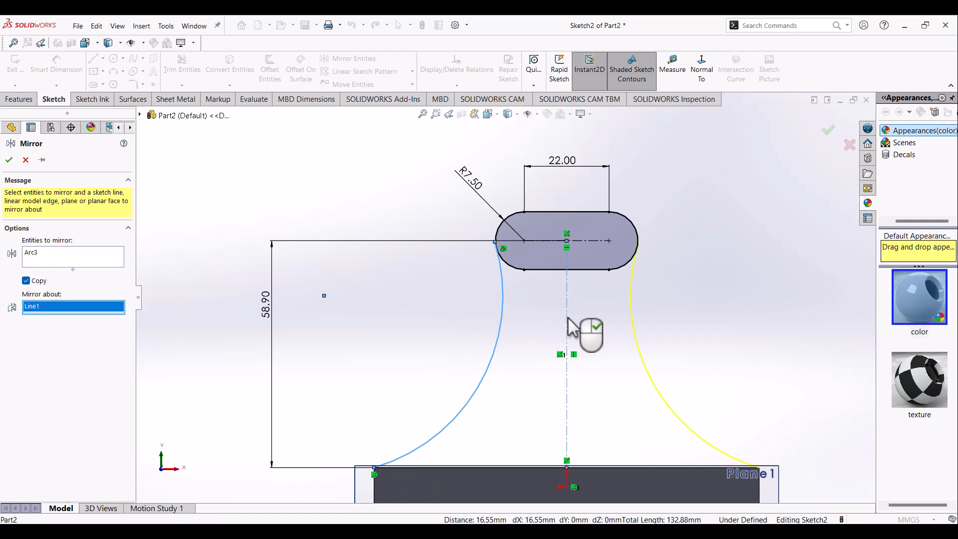
left_click(9, 161)
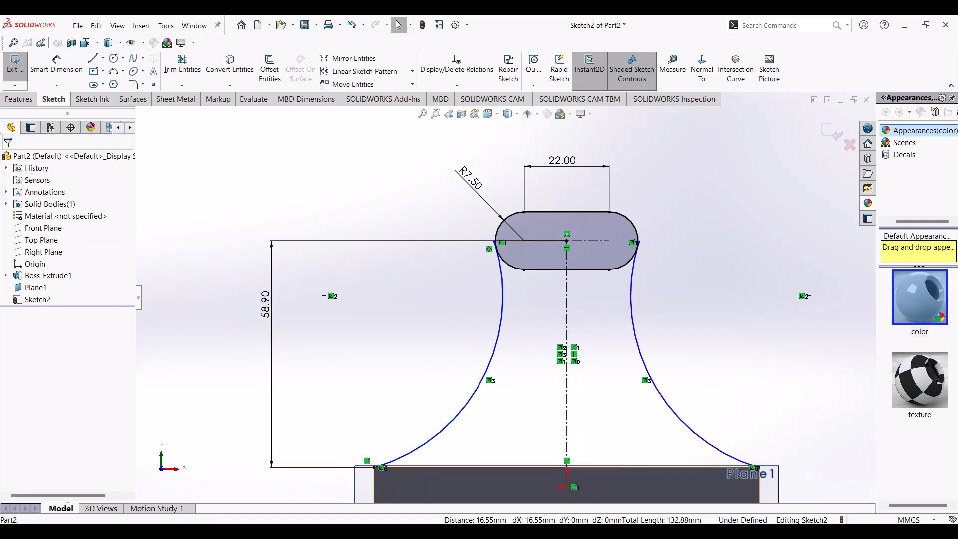
Step: Dimension the left side arc's radius to 50 mm
left_click(538, 531)
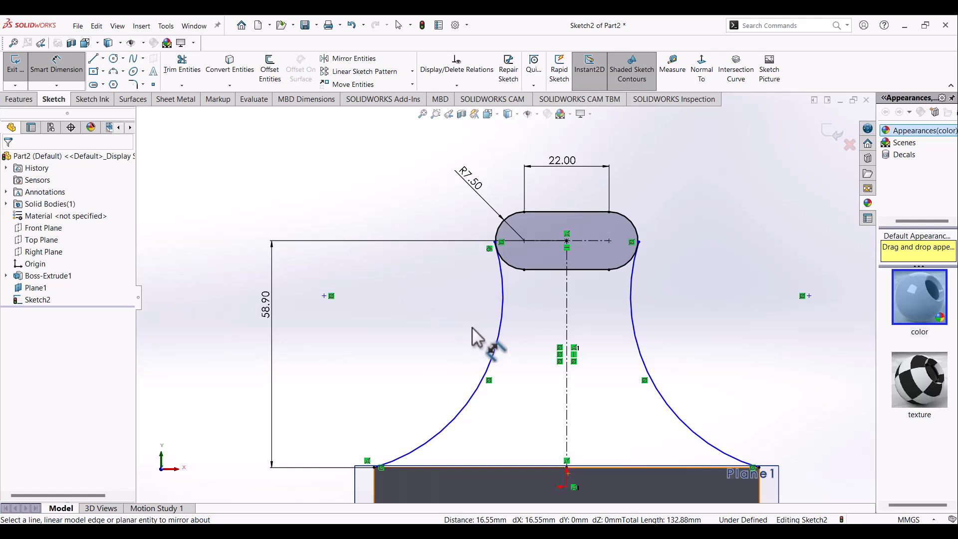
left_click(498, 357)
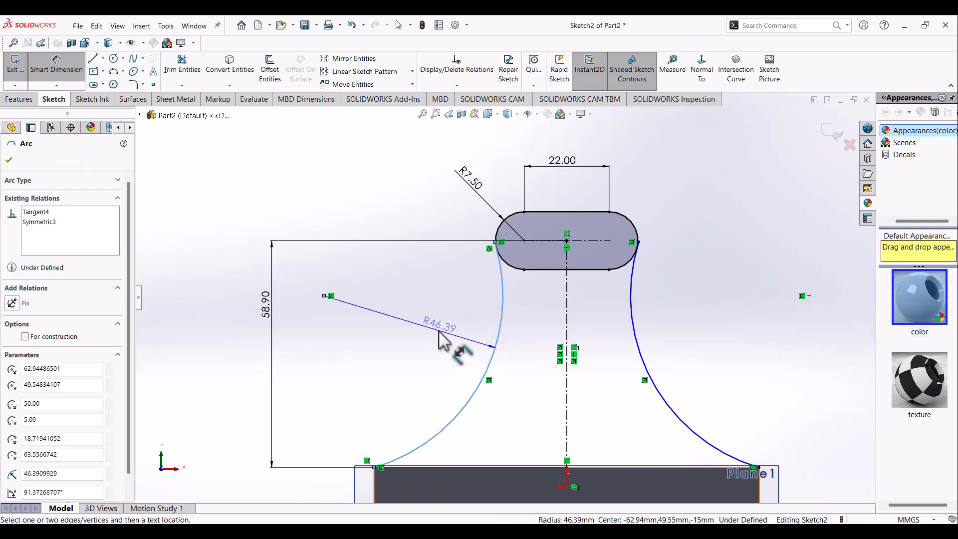
left_click(439, 332)
type("50")
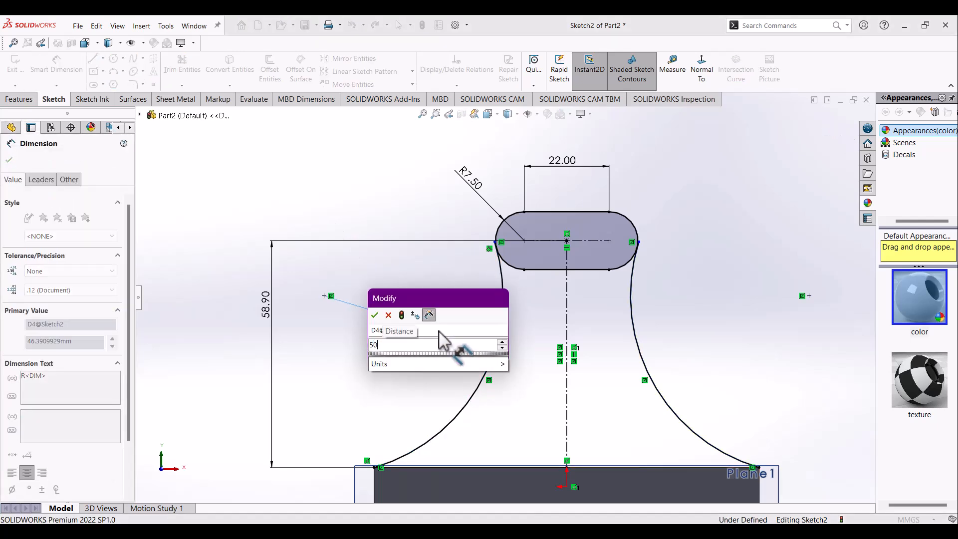
key("Return")
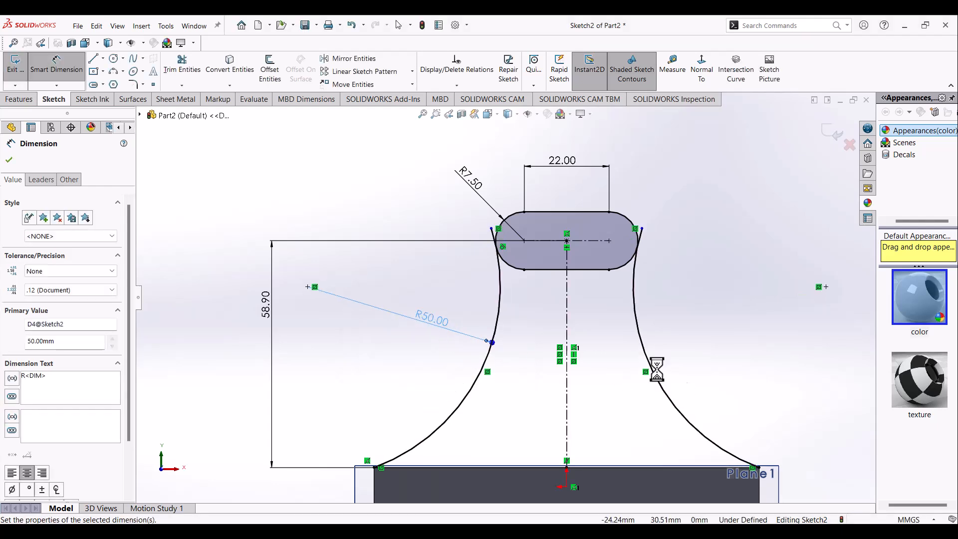
Step: Trim both side arcs' upper ends that extend beyond their tangent points on the slot
scroll(493, 235, "down", 3)
scroll(494, 235, "down", 3)
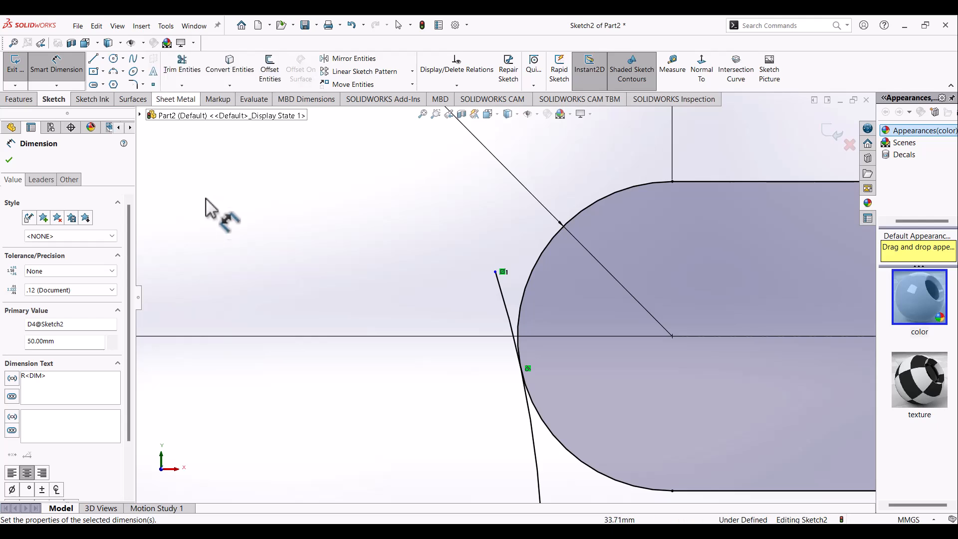
left_click(182, 67)
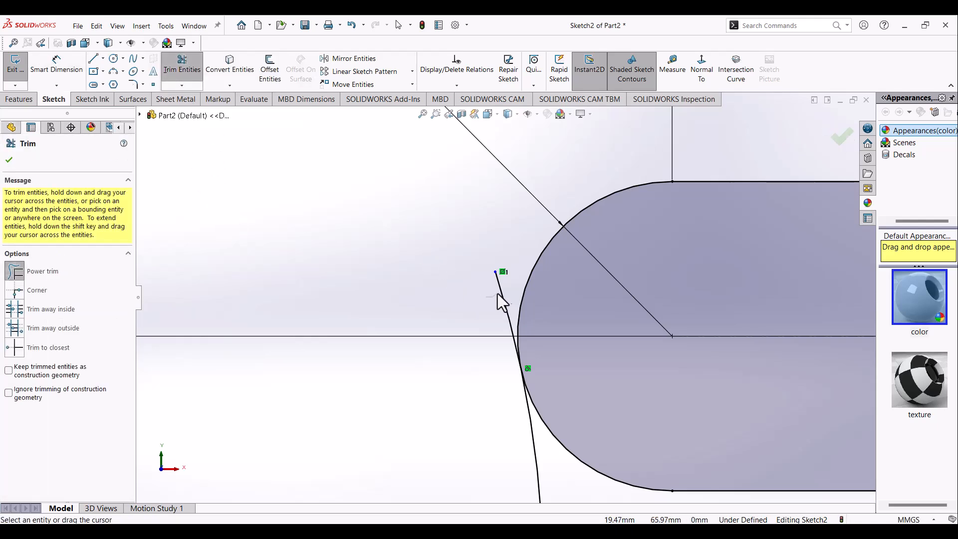
scroll(505, 296, "up", 5)
scroll(705, 313, "down", 3)
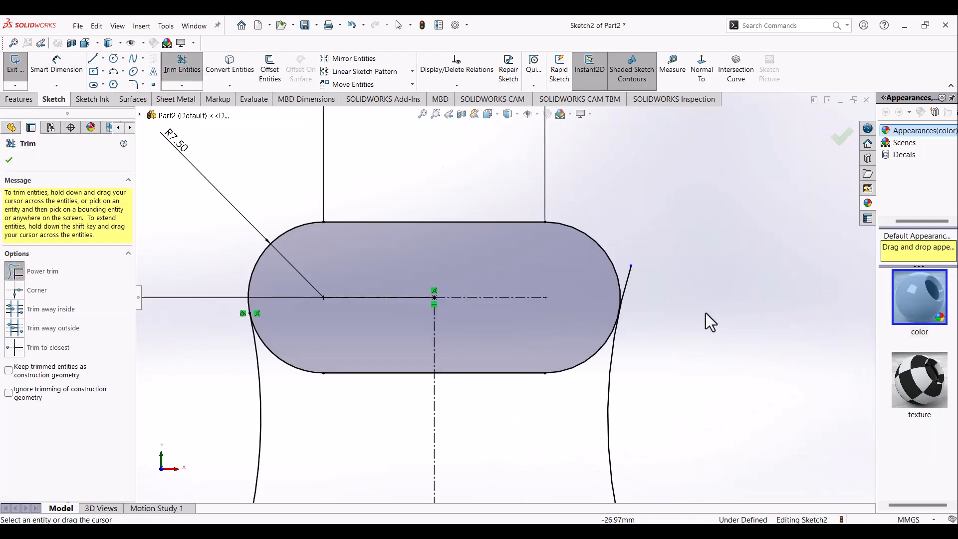
left_click(626, 284)
scroll(634, 299, "up", 5)
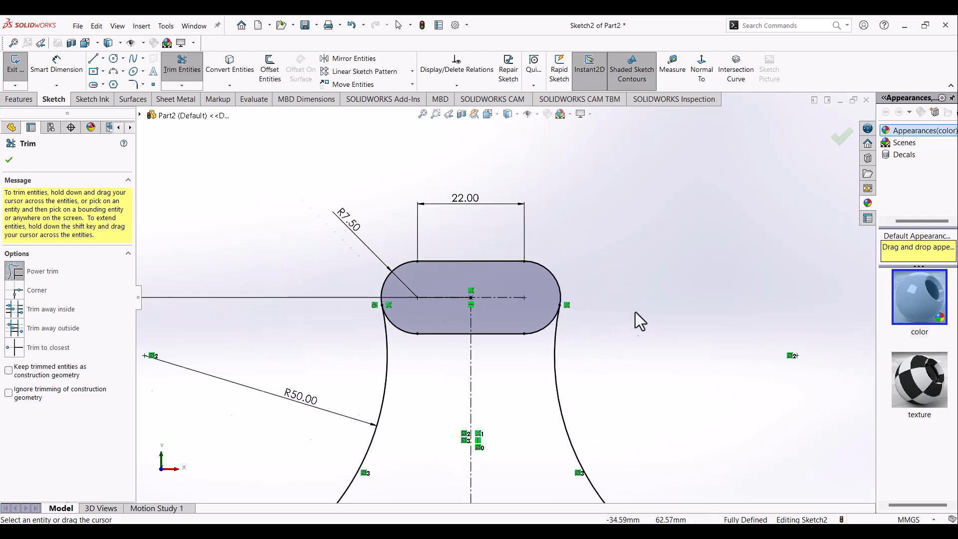
Step: Close the profile's bottom with a horizontal line joining the lower endpoints of the two side arcs
mouse_move(555, 398)
middle_mouse_down()
mouse_move(567, 413)
mouse_move(502, 391)
mouse_move(534, 436)
mouse_move(513, 459)
mouse_move(490, 464)
mouse_move(509, 428)
mouse_move(534, 419)
middle_mouse_up()
scroll(517, 347, "down", 3)
scroll(511, 348, "up", 2)
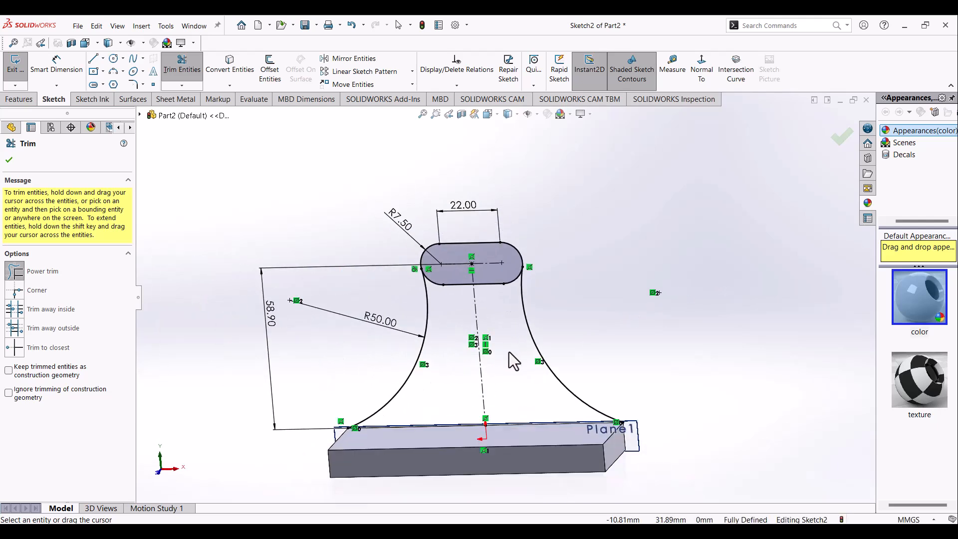
left_click(93, 59)
scroll(352, 430, "down", 5)
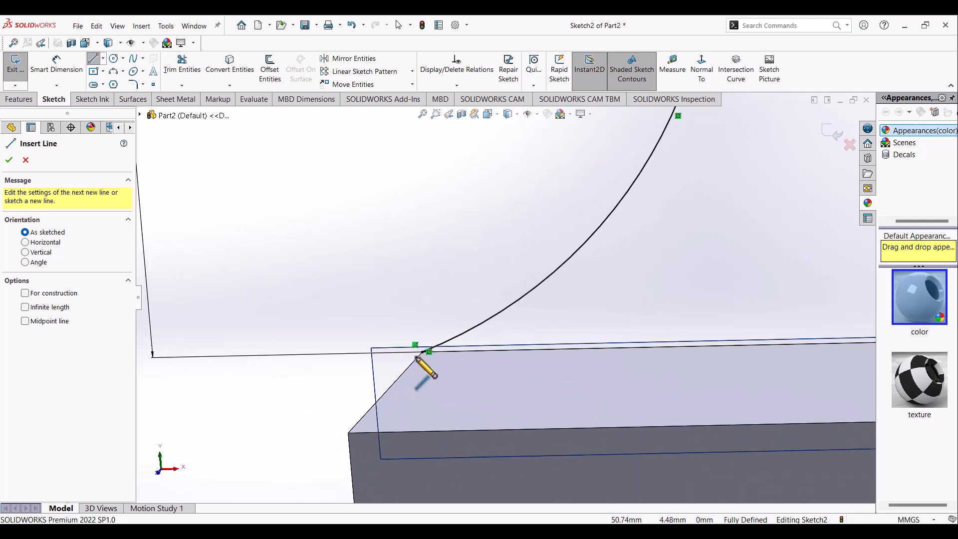
left_click(422, 352)
scroll(599, 367, "up", 5)
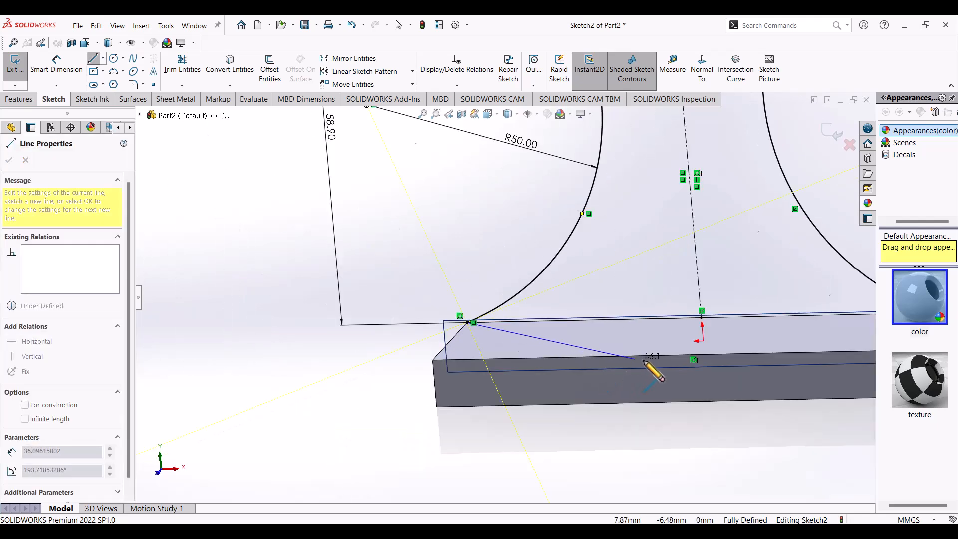
scroll(739, 319, "down", 2)
scroll(729, 318, "down", 3)
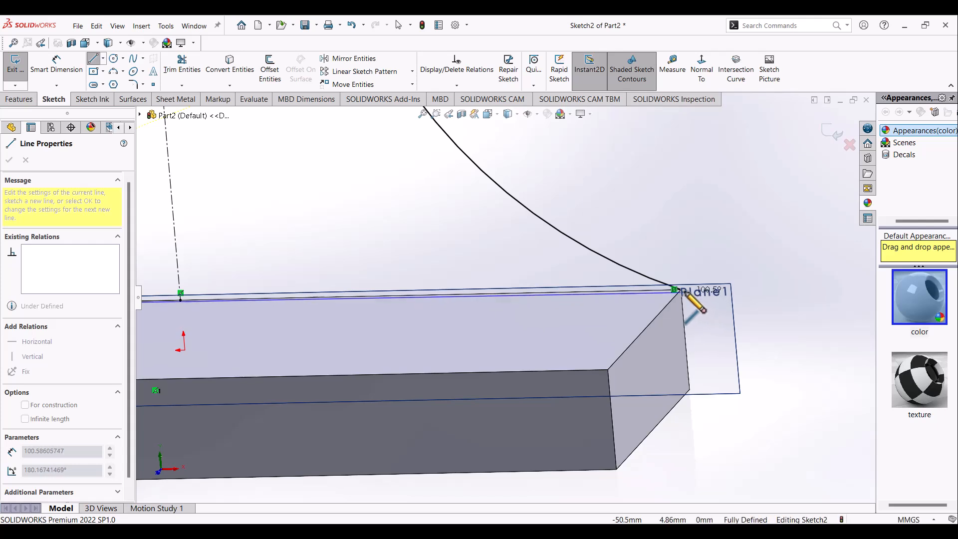
left_click(680, 289)
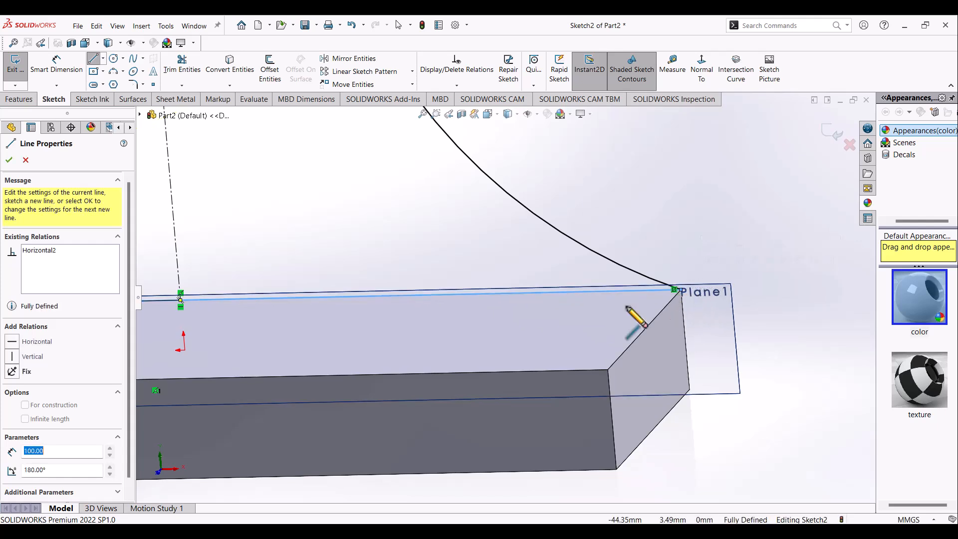
scroll(629, 307, "up", 1)
scroll(642, 300, "down", 1)
middle_click_drag(643, 301, 673, 310)
left_click(701, 69)
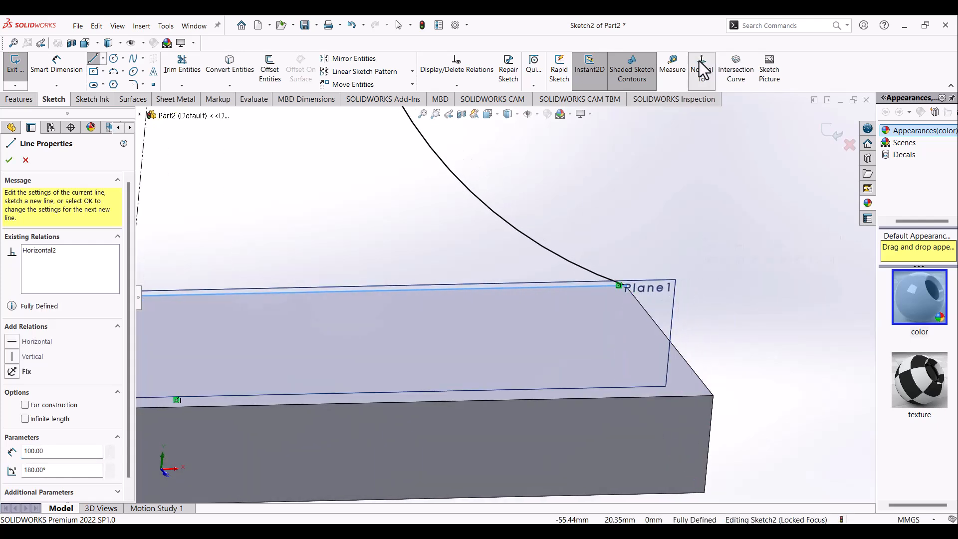
left_click(691, 75)
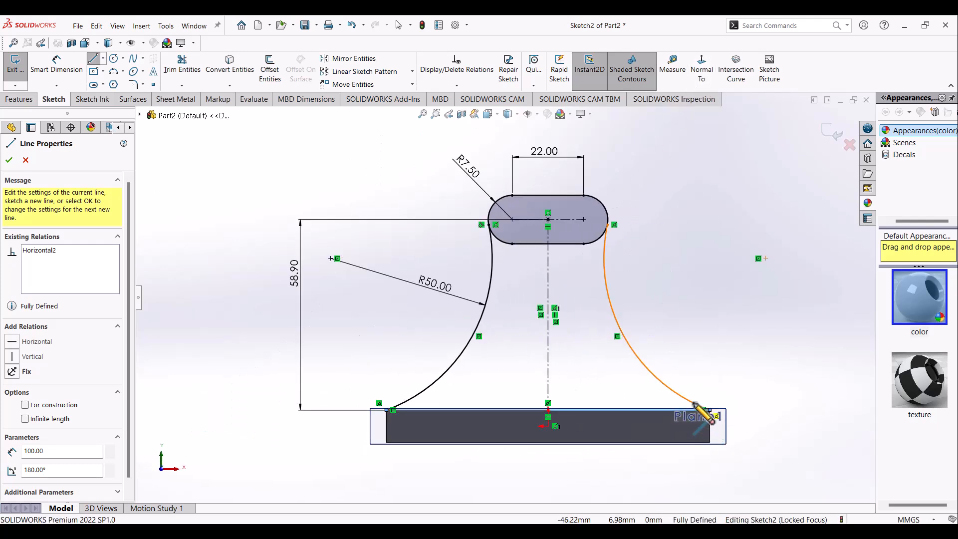
key("Escape")
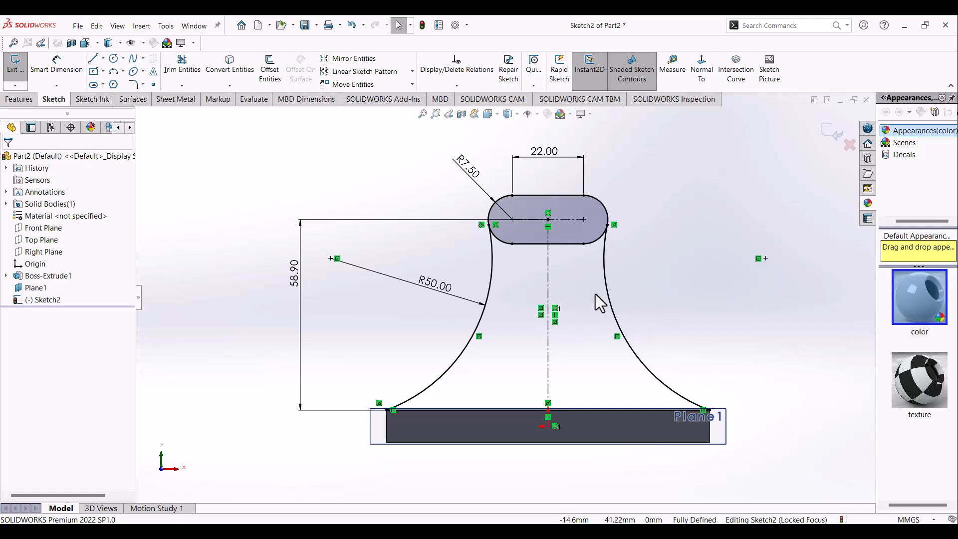
Step: Trim away the slot's lower straight edge and the parts of its end arcs below the side arcs, accepting the loss of the slot entity
left_click(181, 64)
left_click(522, 245)
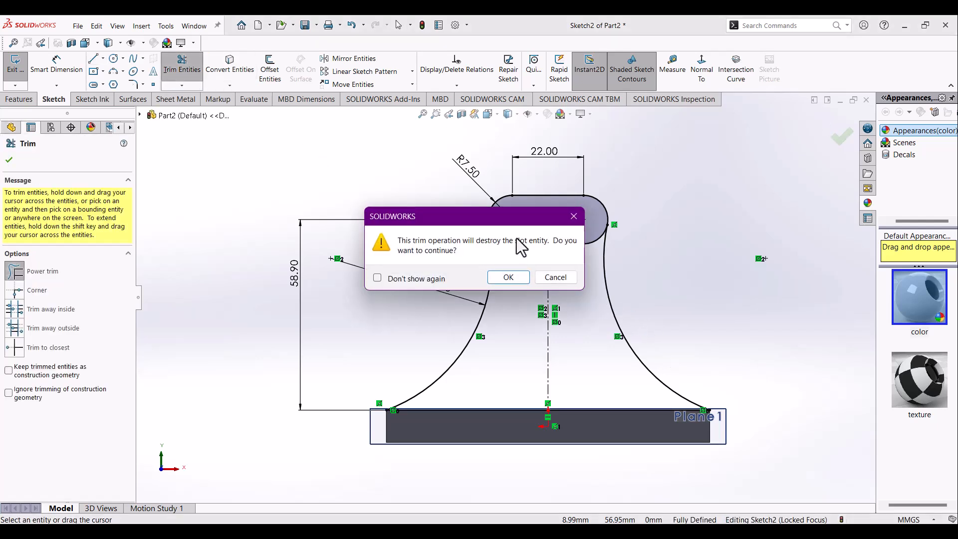
left_click(508, 277)
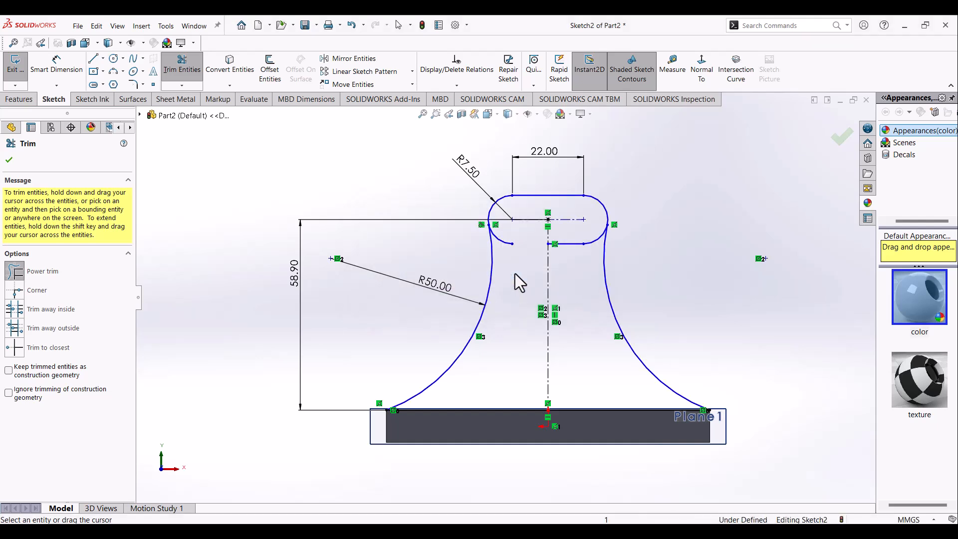
left_click_drag(507, 254, 508, 231)
mouse_move(573, 263)
left_mouse_down()
mouse_move(568, 240)
mouse_move(595, 241)
left_mouse_up()
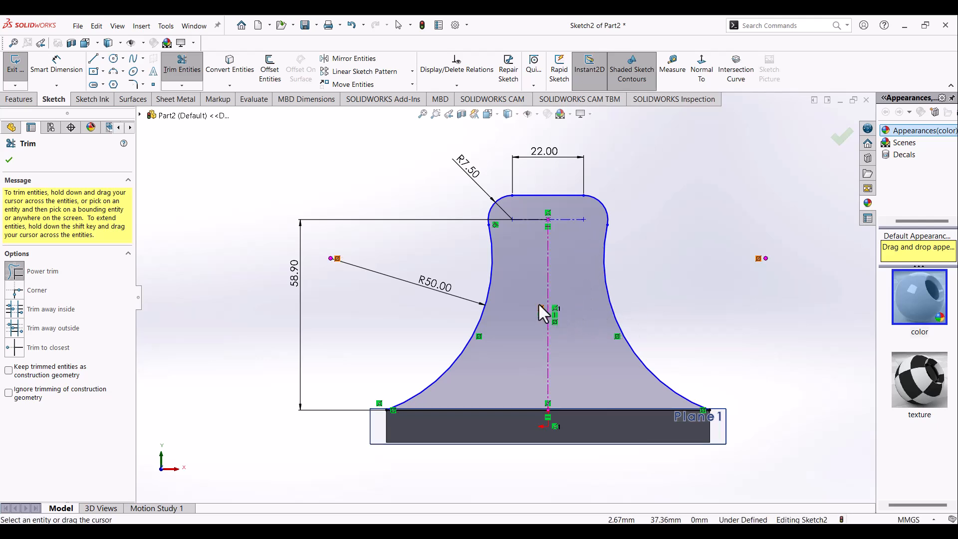
Step: Dimension the horizontal distance from the left side arc's upper endpoint to the vertical centerline
left_click(56, 65)
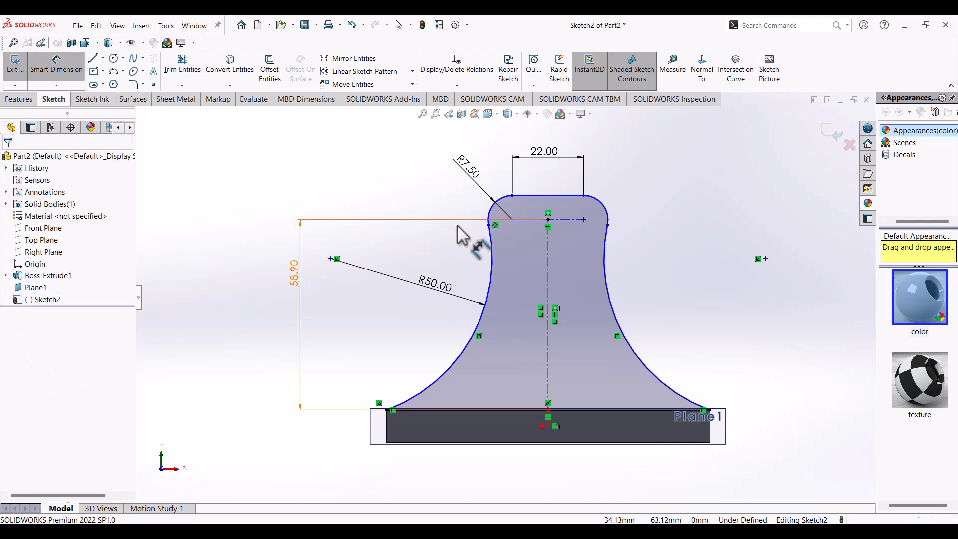
left_click(490, 226)
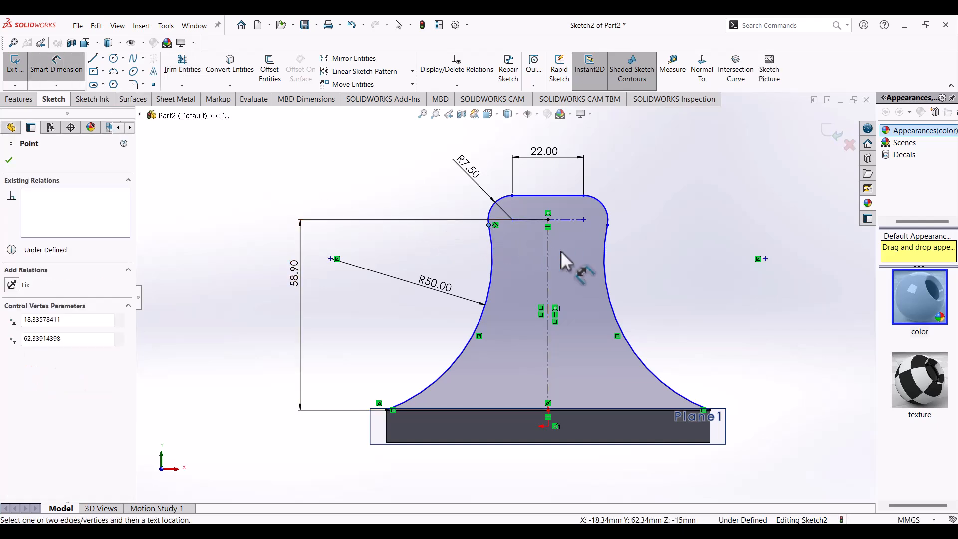
left_click(548, 250)
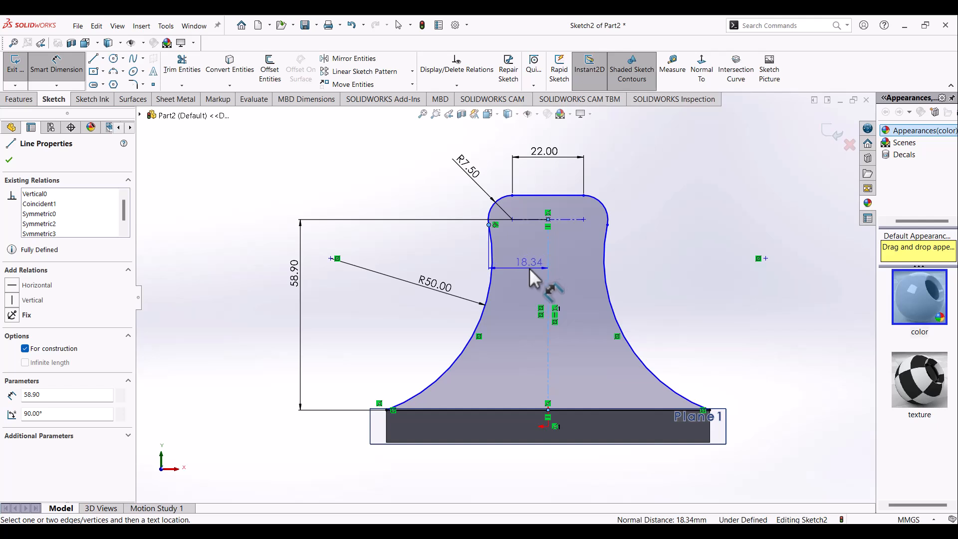
left_click(529, 268)
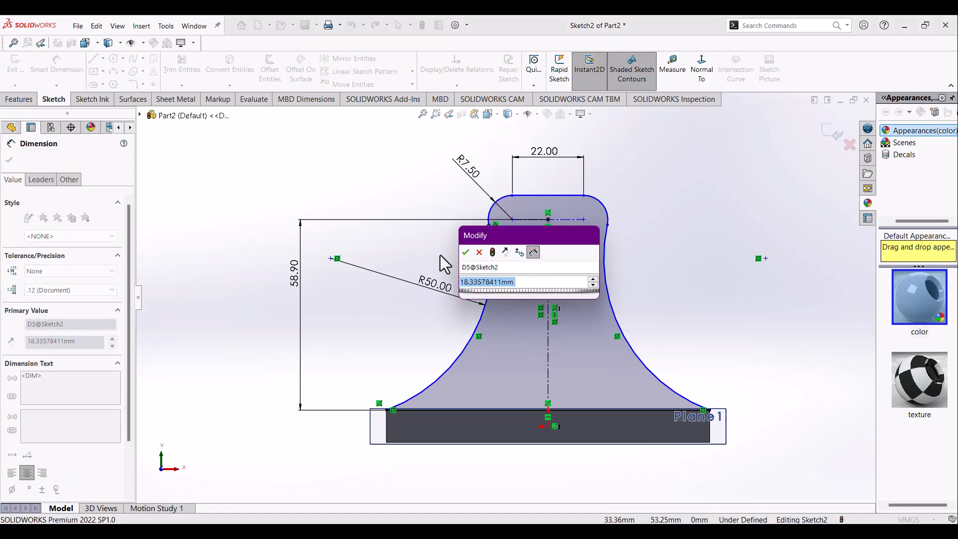
left_click(466, 252)
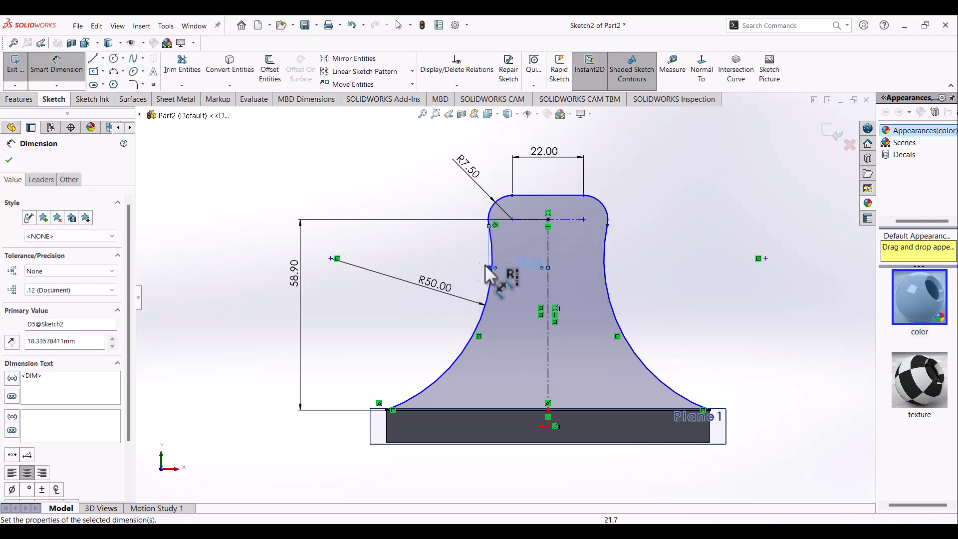
key("Escape")
Step: Extrude the closed upright profile Blind 5 mm in the reversed direction, over the base block, merged with it
mouse_move(665, 271)
middle_mouse_down()
mouse_move(642, 271)
mouse_move(626, 314)
mouse_move(656, 332)
mouse_move(664, 280)
mouse_move(563, 268)
middle_mouse_up()
scroll(651, 280, "down", 2)
scroll(626, 271, "up", 3)
scroll(549, 272, "up", 2)
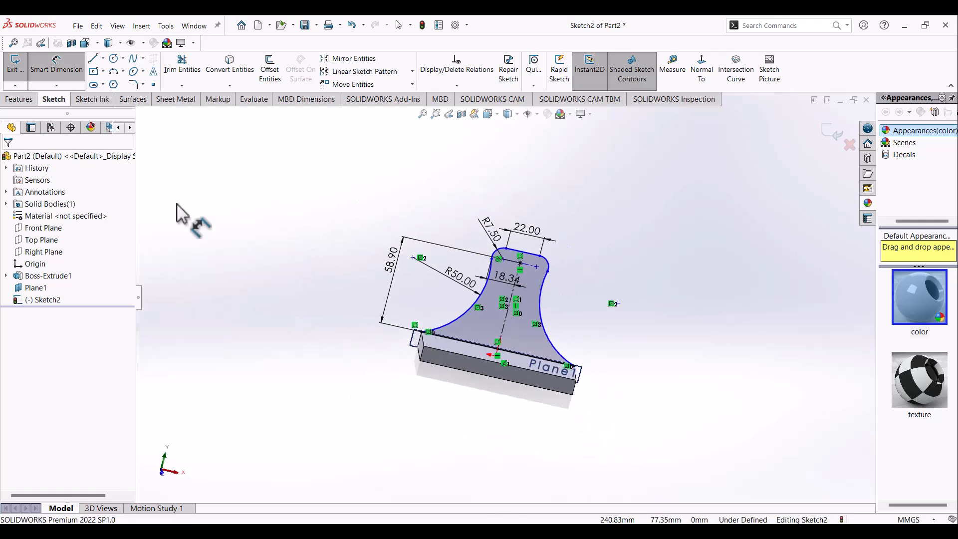
left_click(574, 532)
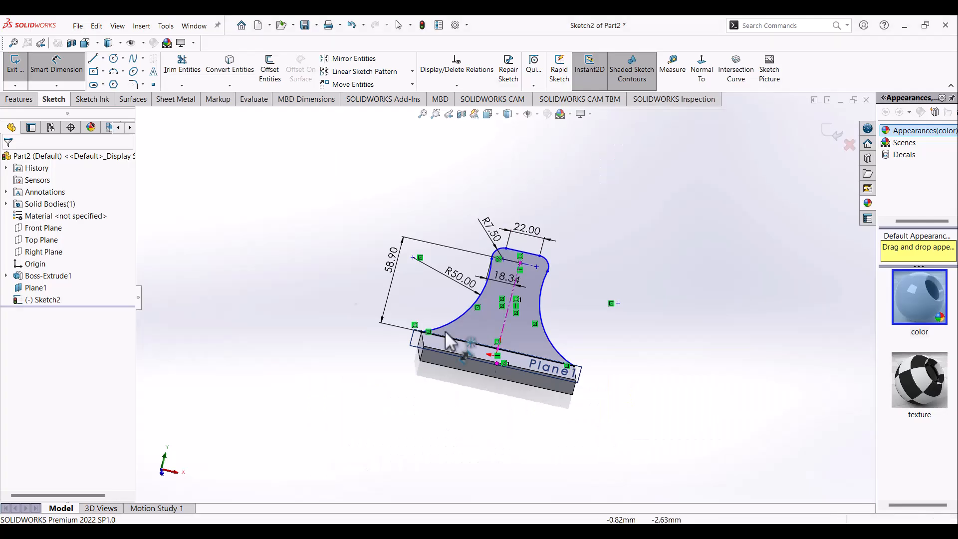
left_click(20, 99)
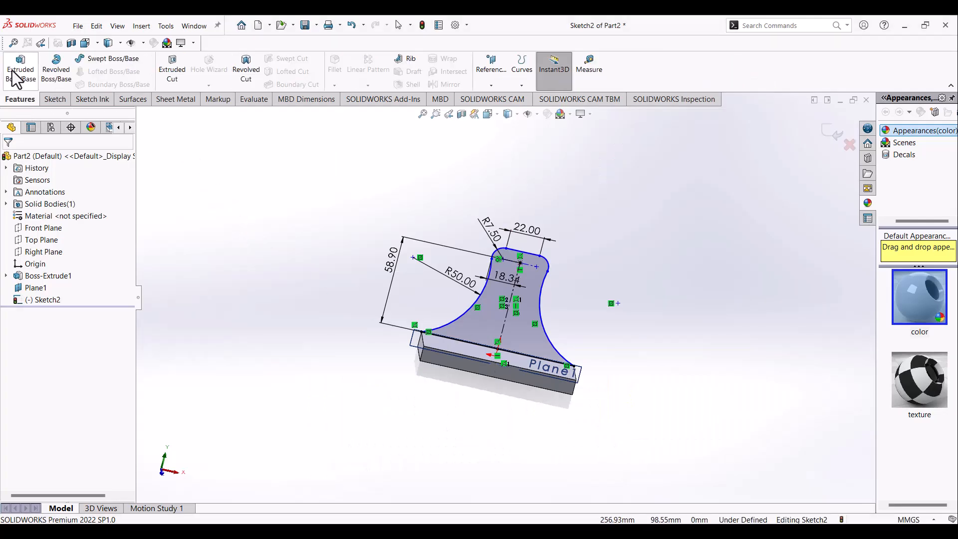
left_click(17, 80)
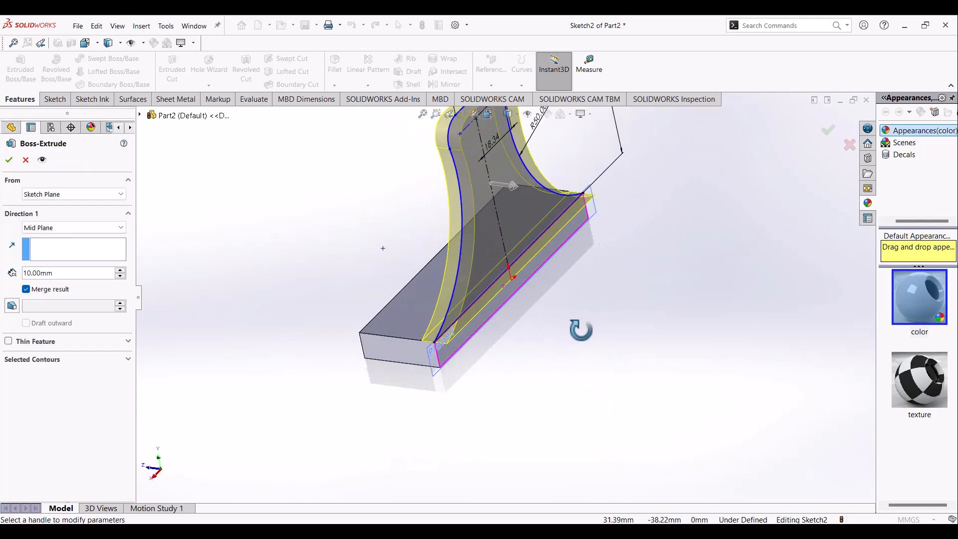
left_click(99, 228)
left_click(91, 237)
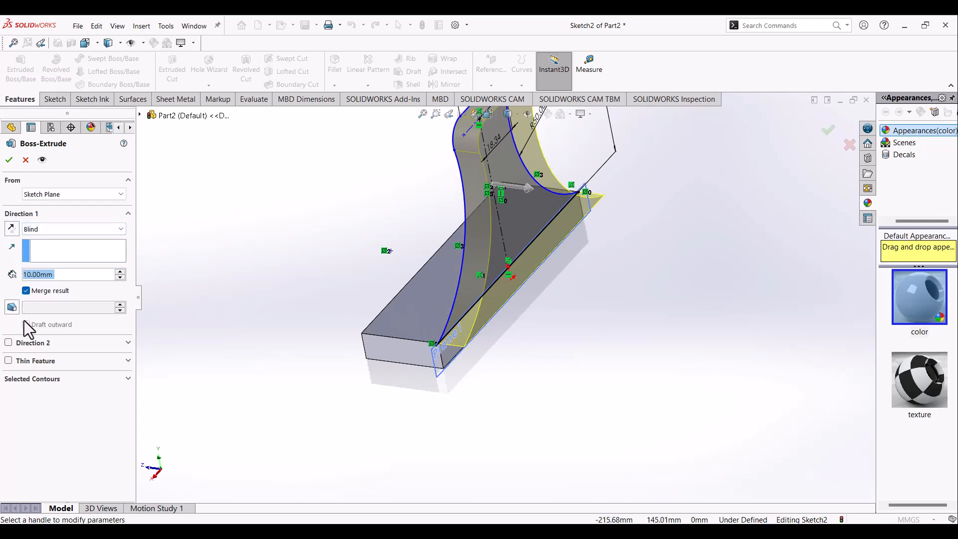
left_click(11, 229)
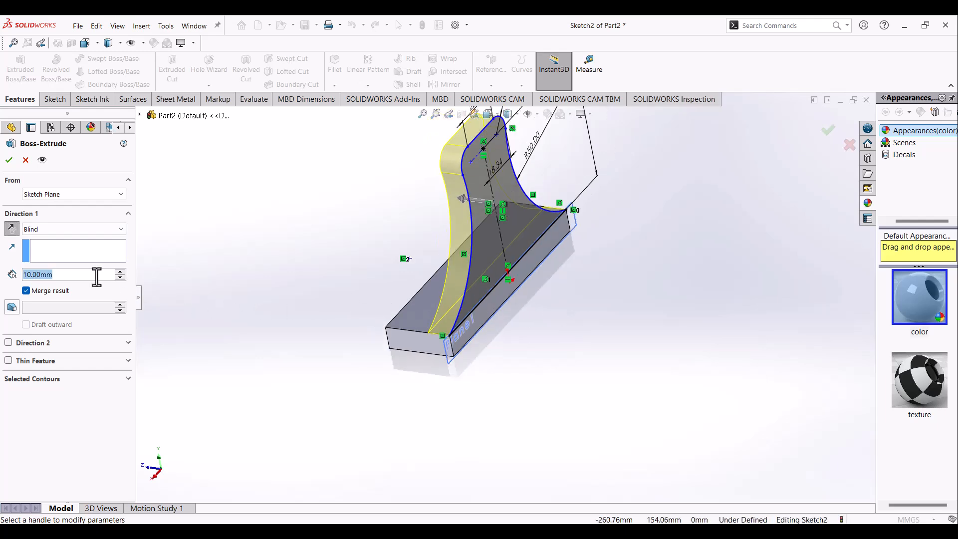
type("5")
key("Return")
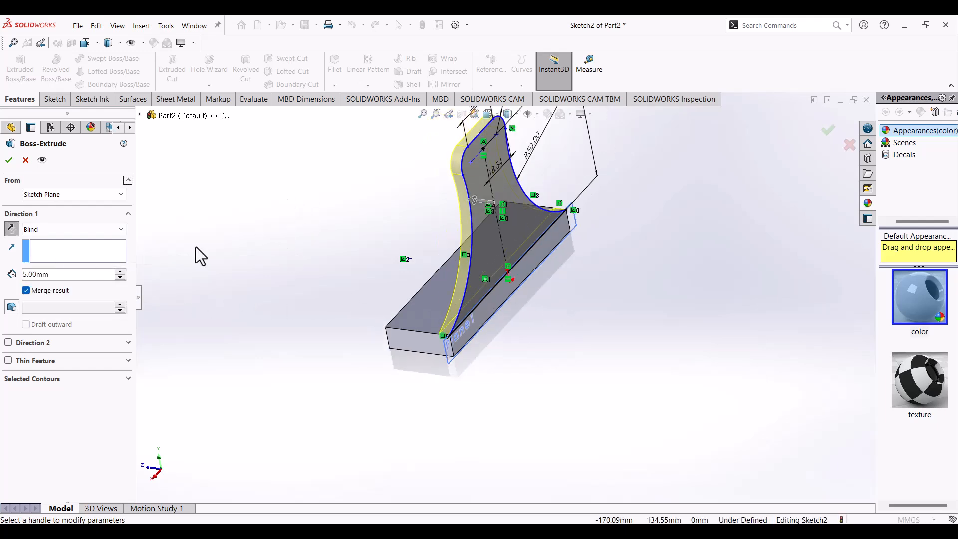
left_click(9, 160)
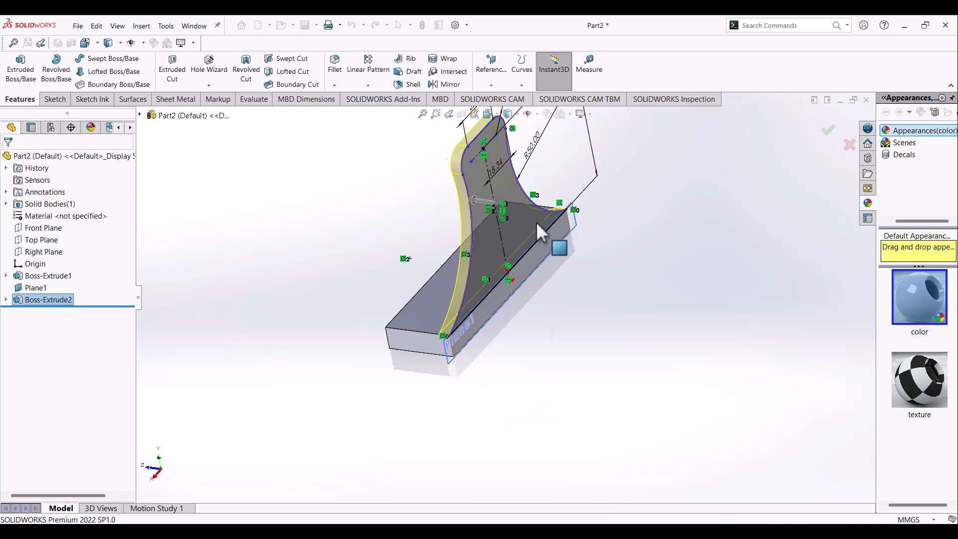
Step: Hide the reference plane Plane1 behind the upright
middle_click_drag(527, 225, 648, 293)
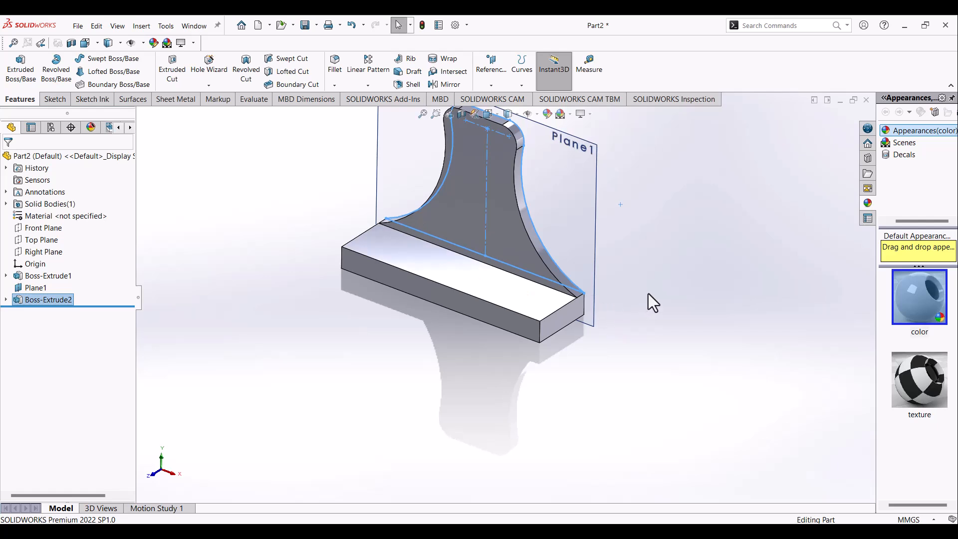
left_click(648, 294)
mouse_move(573, 232)
middle_mouse_down()
mouse_move(524, 225)
mouse_move(590, 237)
middle_mouse_up()
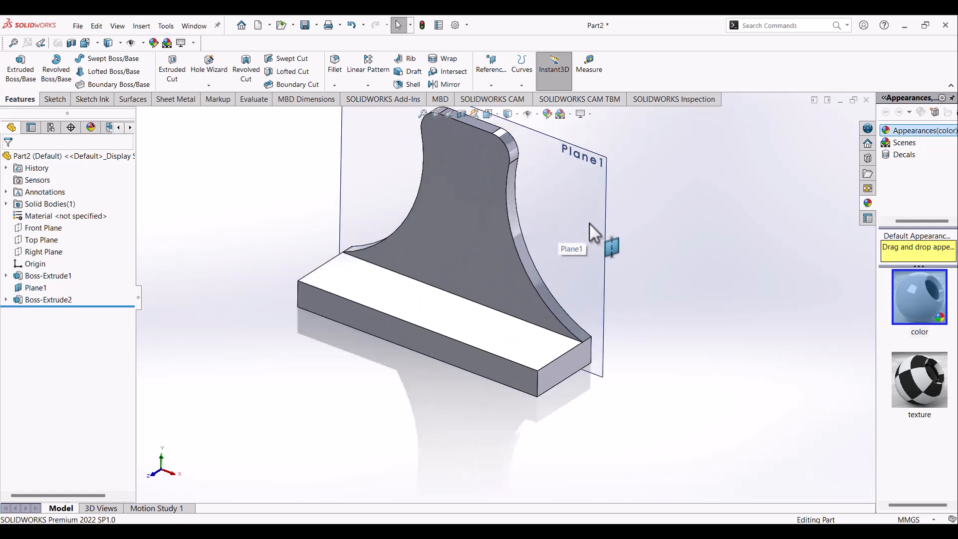
left_click(591, 232)
left_click(646, 195)
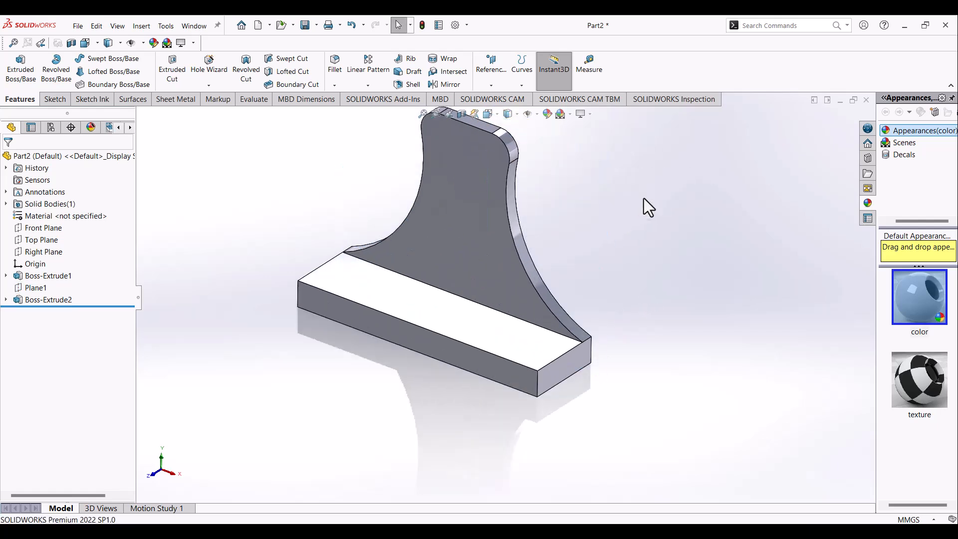
Step: Start a sketch on the upright's front face and draw a vertical centerline from the origin to the upright's top edge
left_click_drag(431, 267, 476, 208)
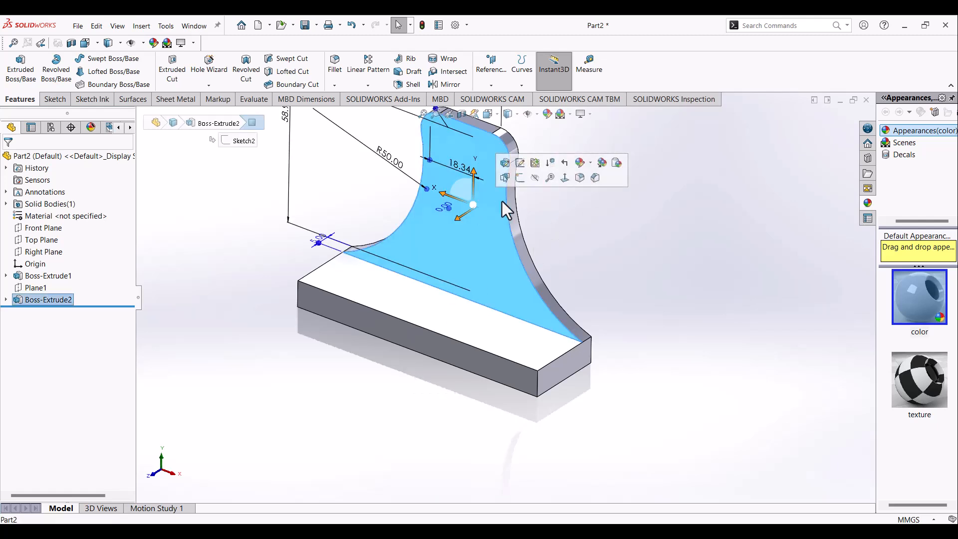
left_click(521, 183)
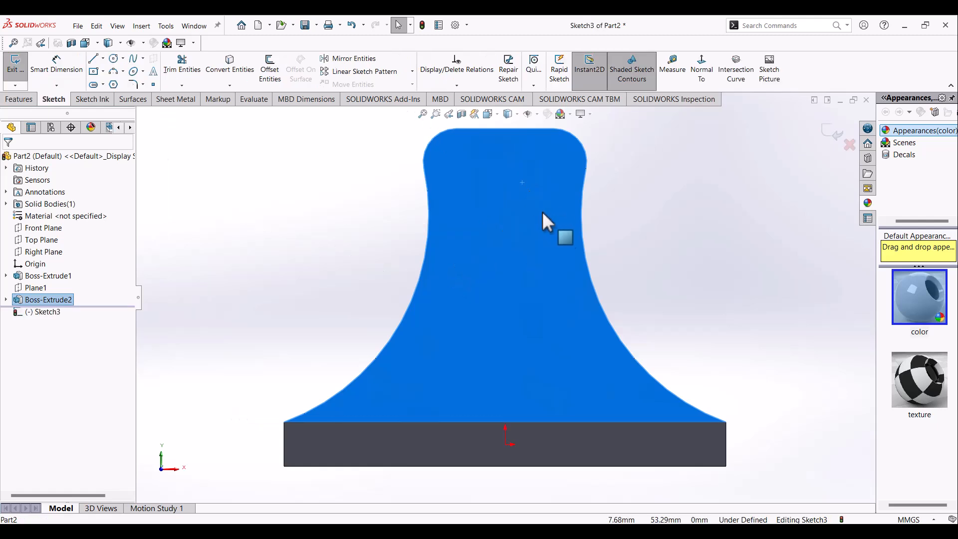
left_click(698, 232)
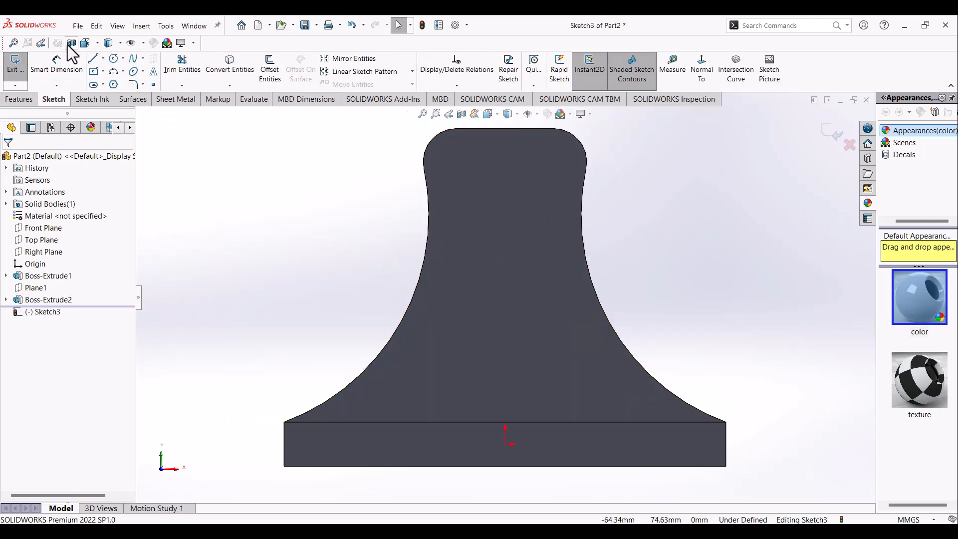
left_click(103, 62)
left_click(111, 86)
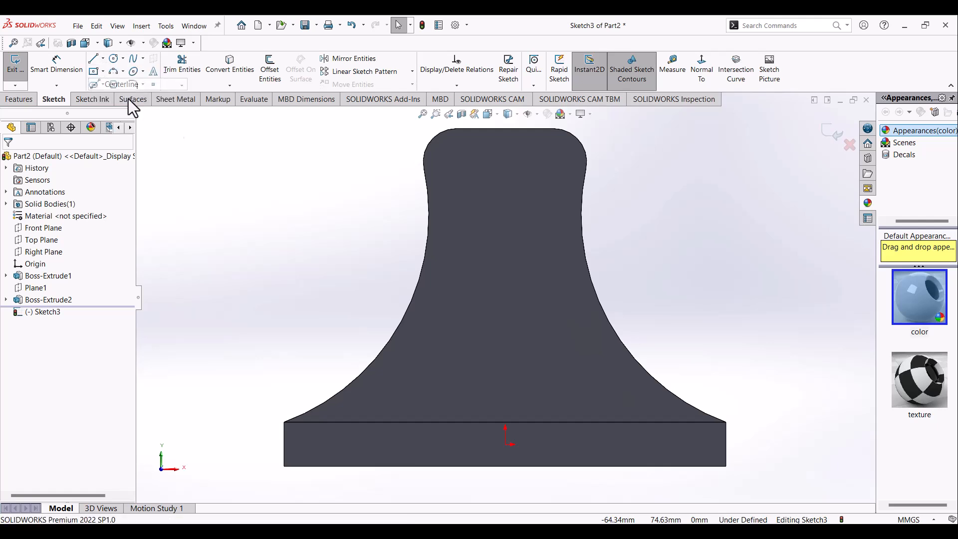
left_click(505, 444)
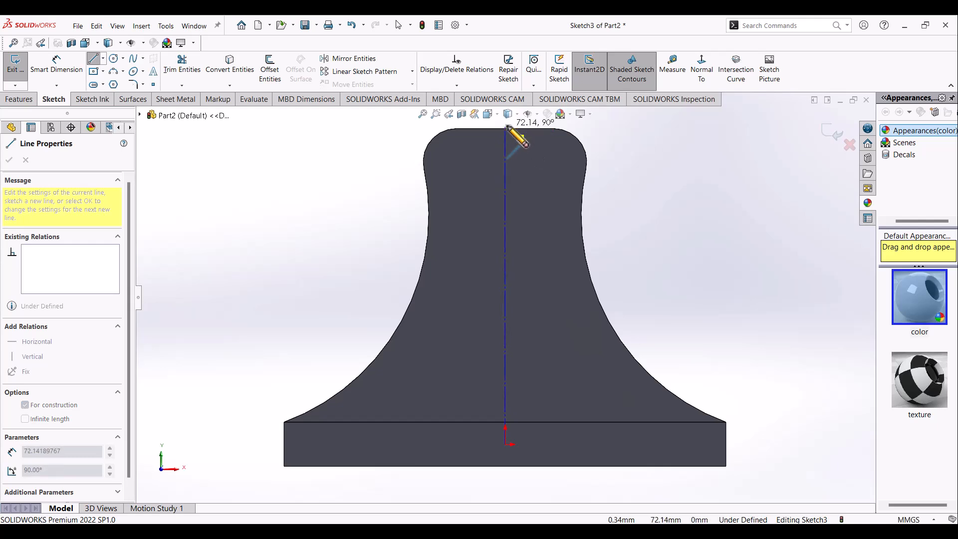
double_click(506, 128)
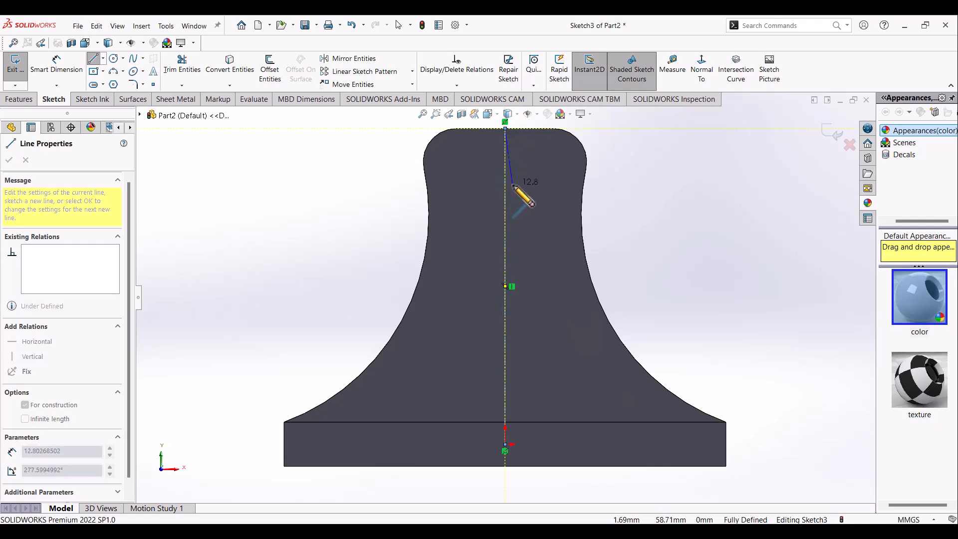
key("Escape")
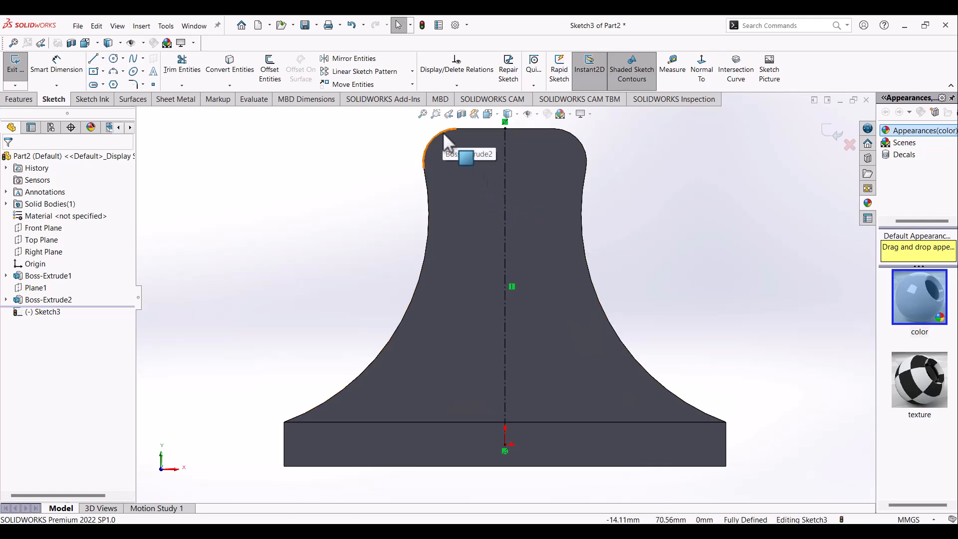
Step: Convert the outline edges of the upright's front face into sketch entities
left_click(485, 162)
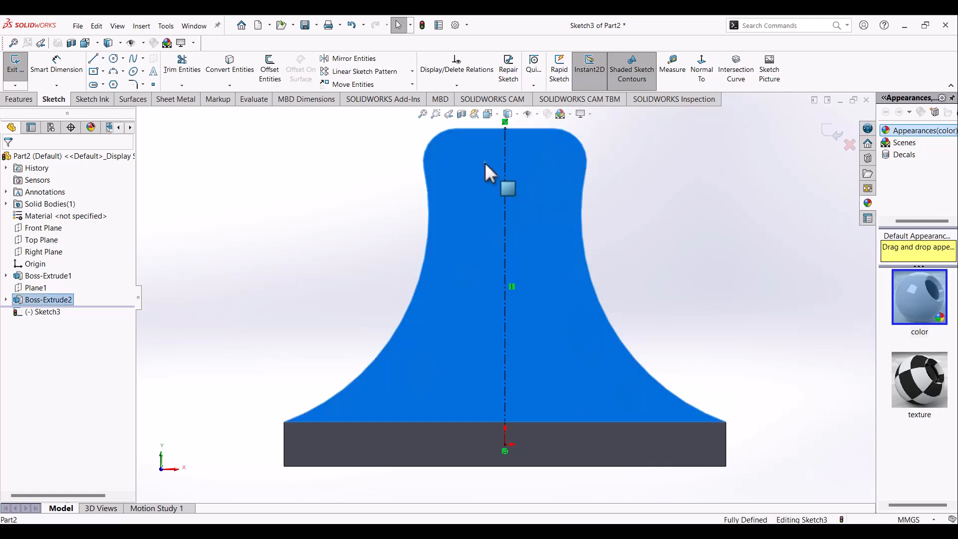
key("Escape")
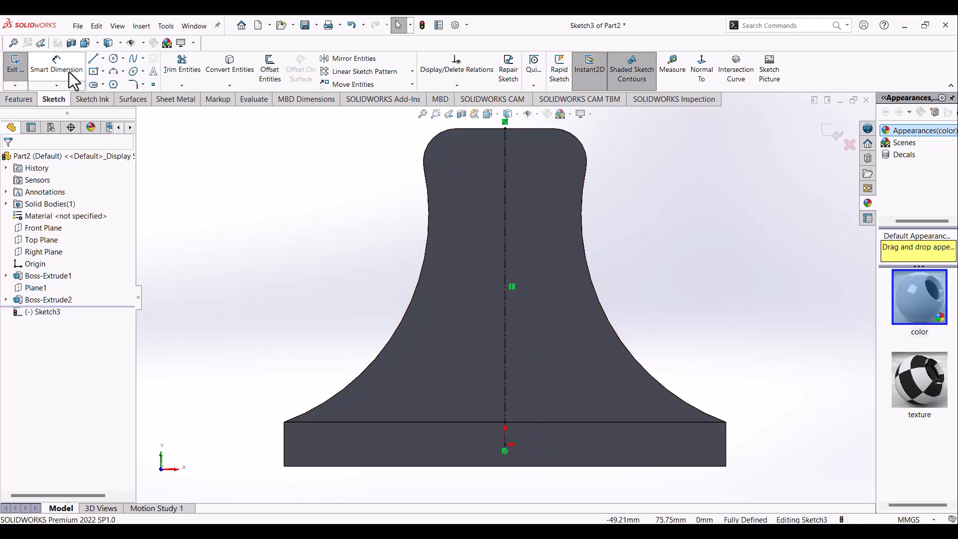
left_click(485, 165)
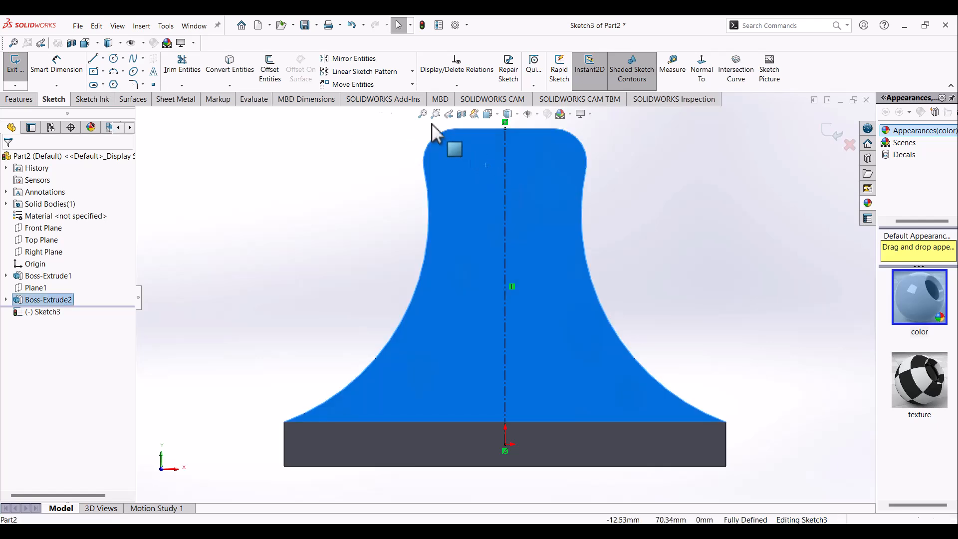
left_click(220, 60)
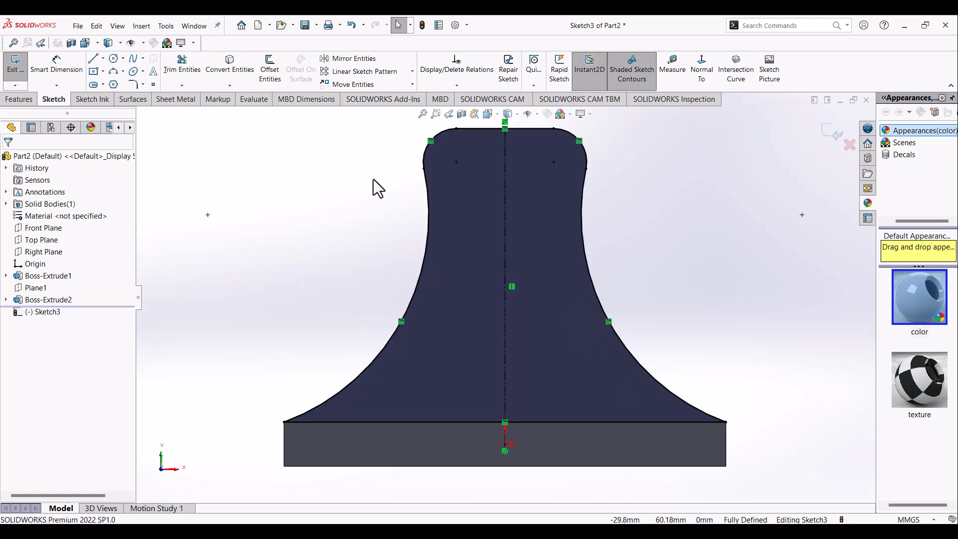
Step: Draw two circles of 7.5 mm radius centered on the upright's two upper corner arcs, matching those arcs
left_click(114, 58)
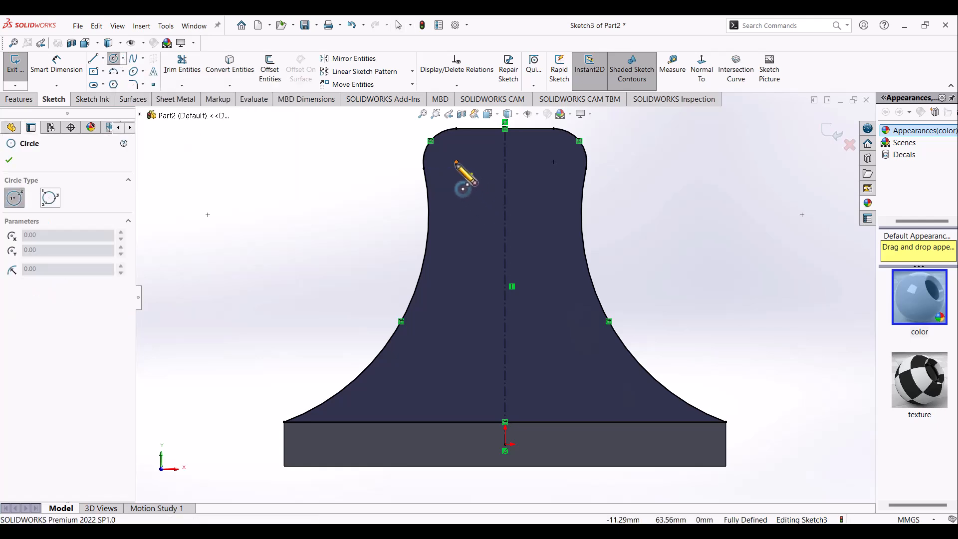
left_click(456, 161)
left_click(456, 130)
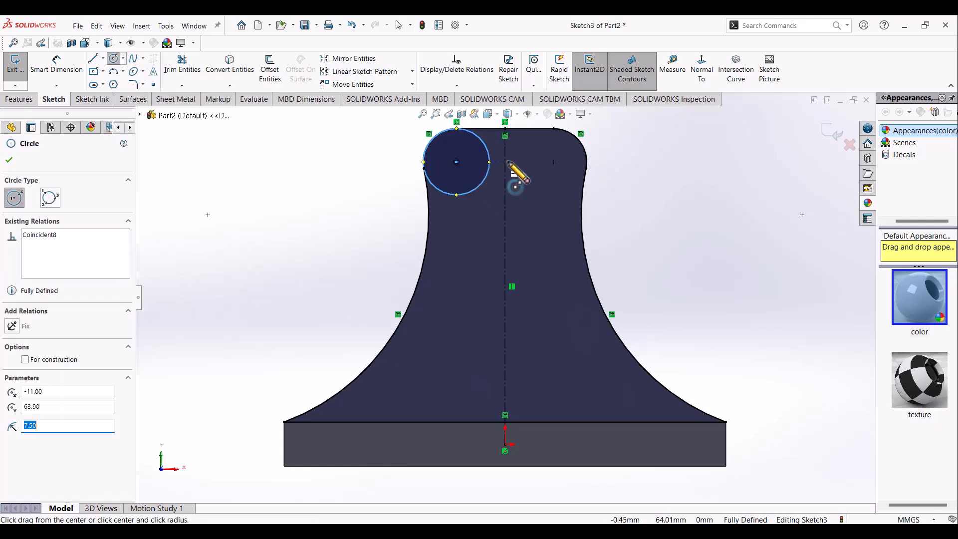
left_click(553, 162)
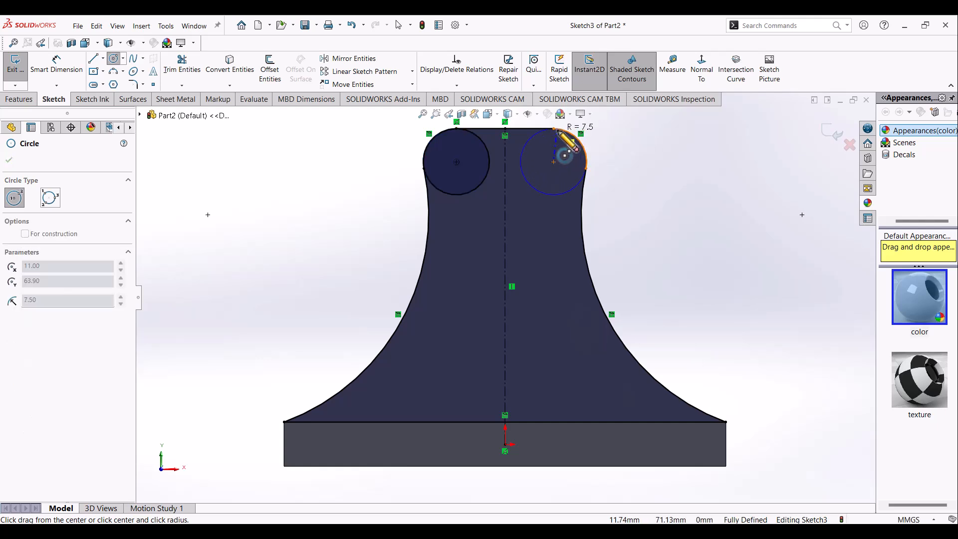
left_click(558, 132)
key("Escape")
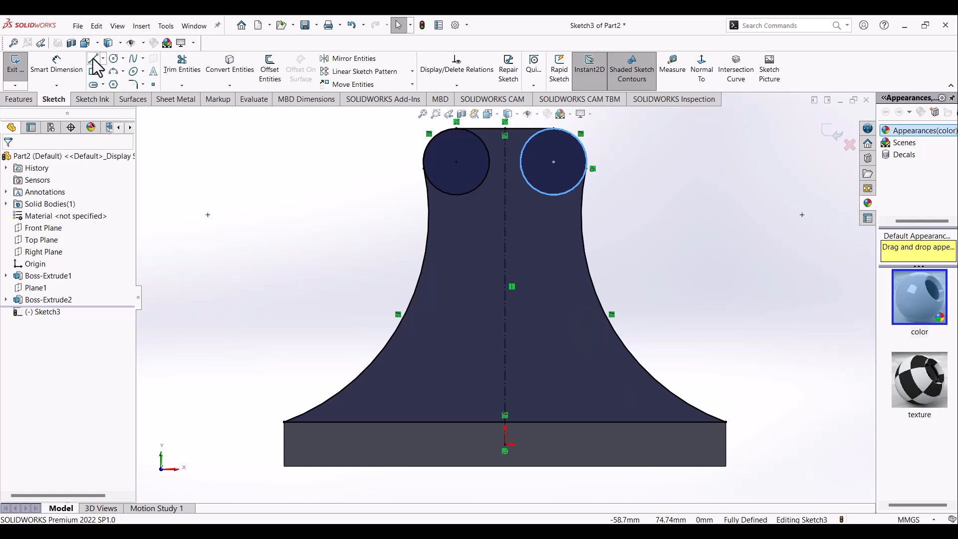
Step: Draw a horizontal line joining the lowest points of the two circles
key("l")
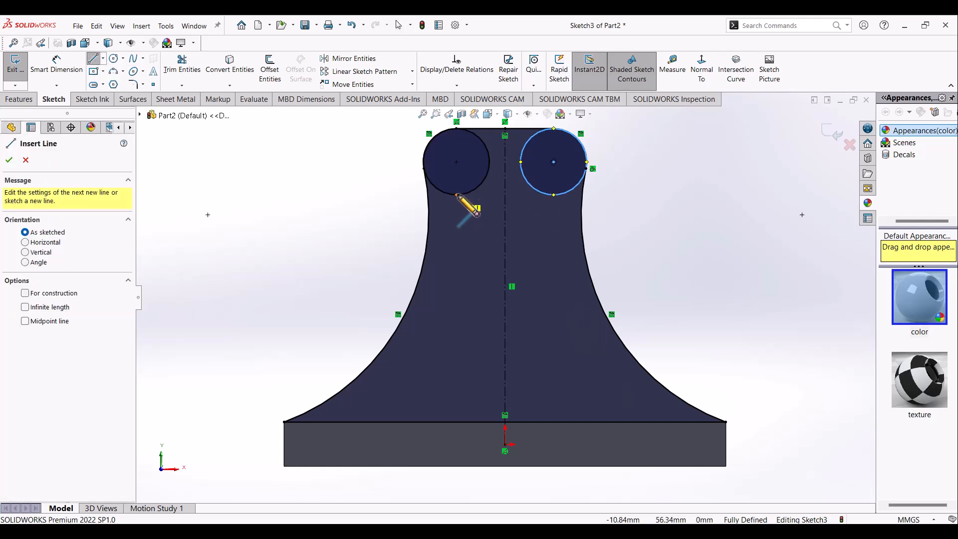
left_click(456, 196)
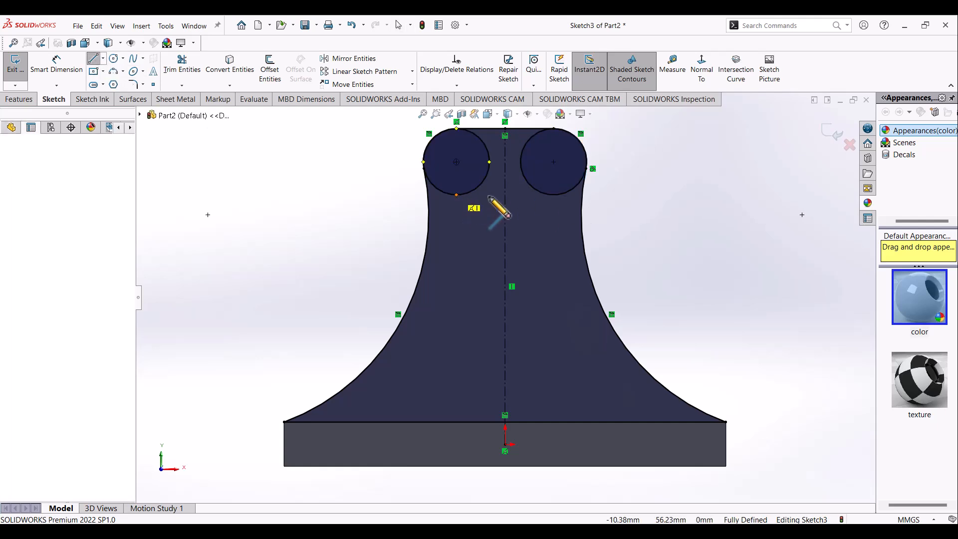
left_click(554, 195)
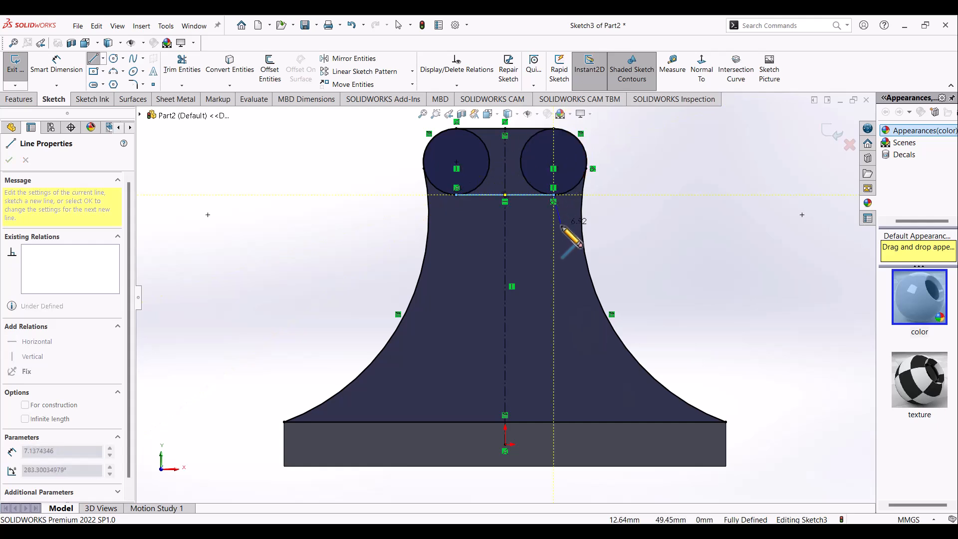
key("Escape")
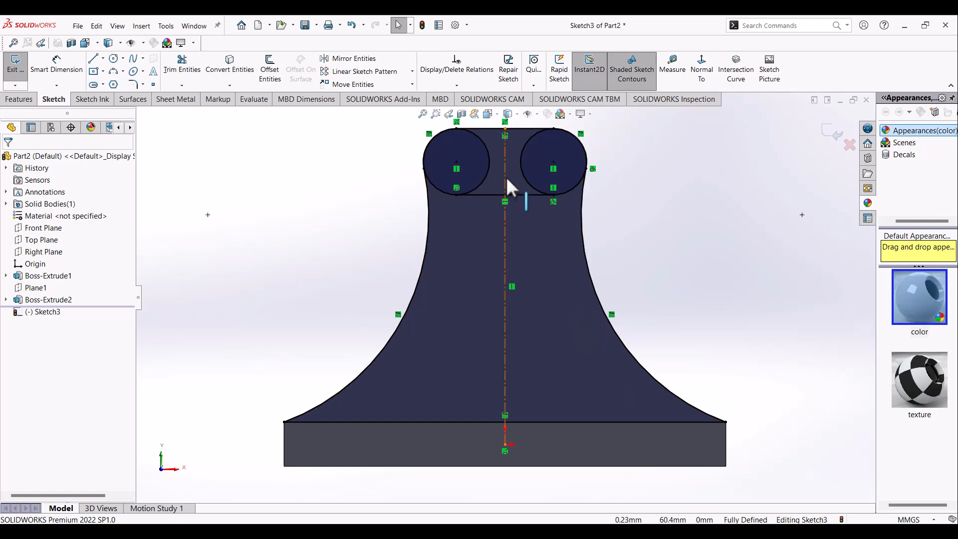
Step: Trim away the upright's side curves, the inner circle halves and the centerline above the lower line, leaving a slot outline
left_click(182, 64)
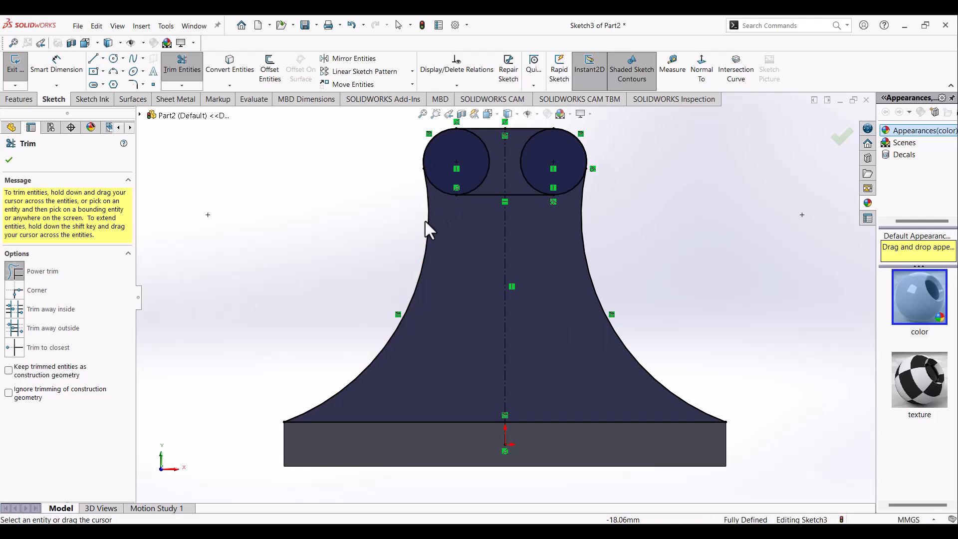
left_click_drag(426, 219, 443, 218)
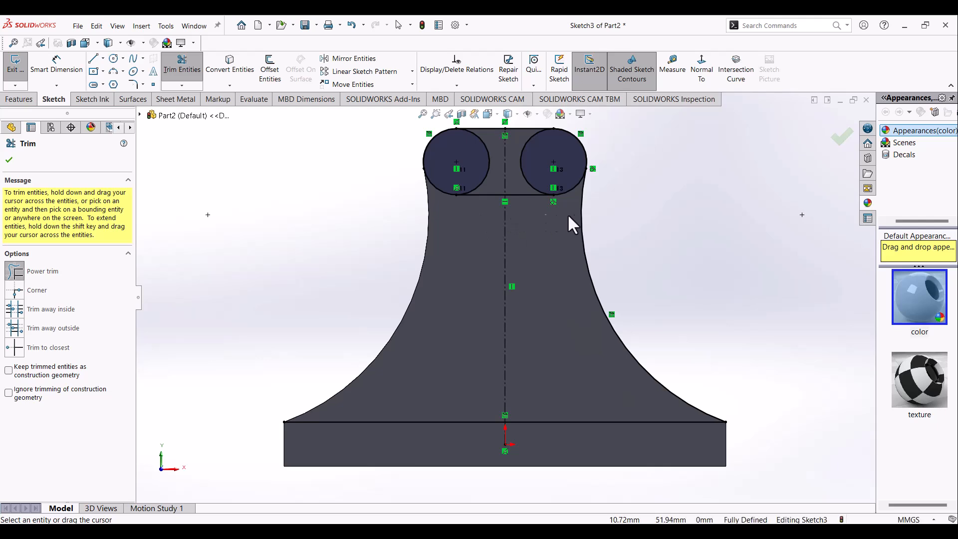
mouse_move(516, 155)
left_mouse_down()
mouse_move(528, 154)
mouse_move(508, 161)
left_mouse_up()
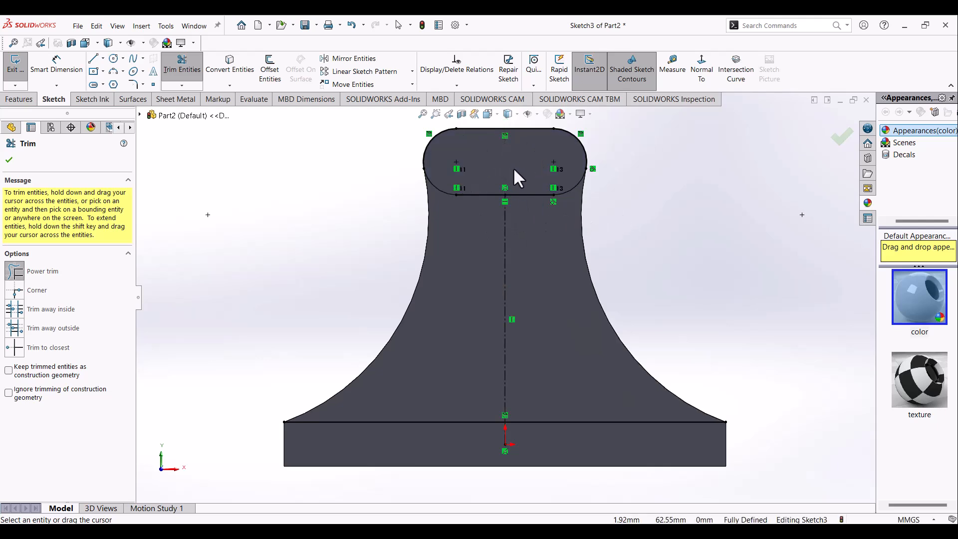
Step: Check the slot outline for overlapping entities and gaps with Repair Sketch, going through the listed problems
middle_click_drag(526, 177, 554, 196)
scroll(524, 180, "down", 5)
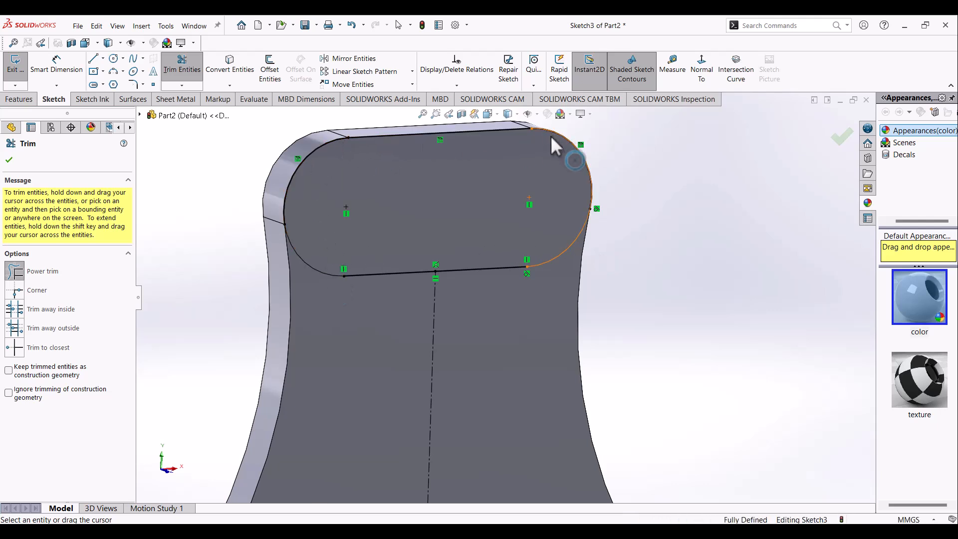
left_click(510, 75)
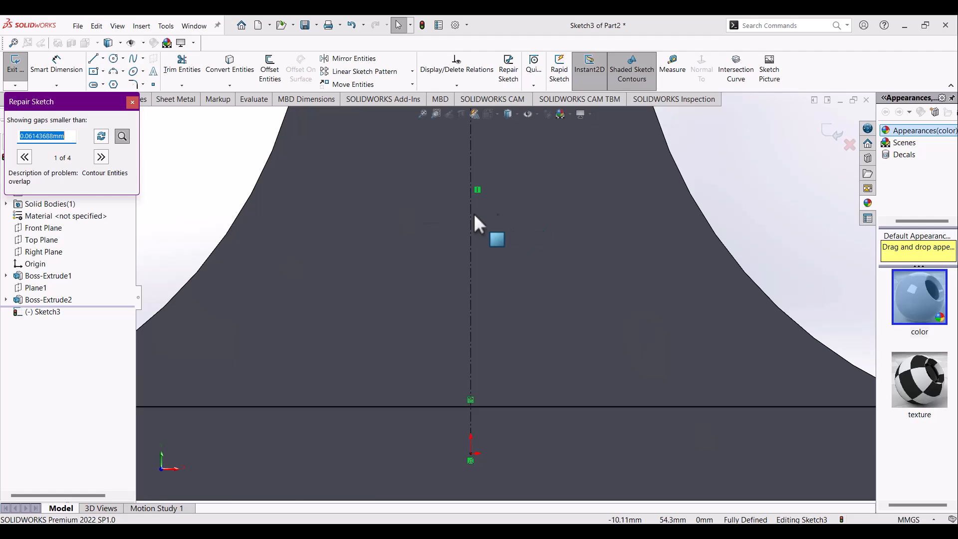
left_click(102, 158)
left_click(102, 157)
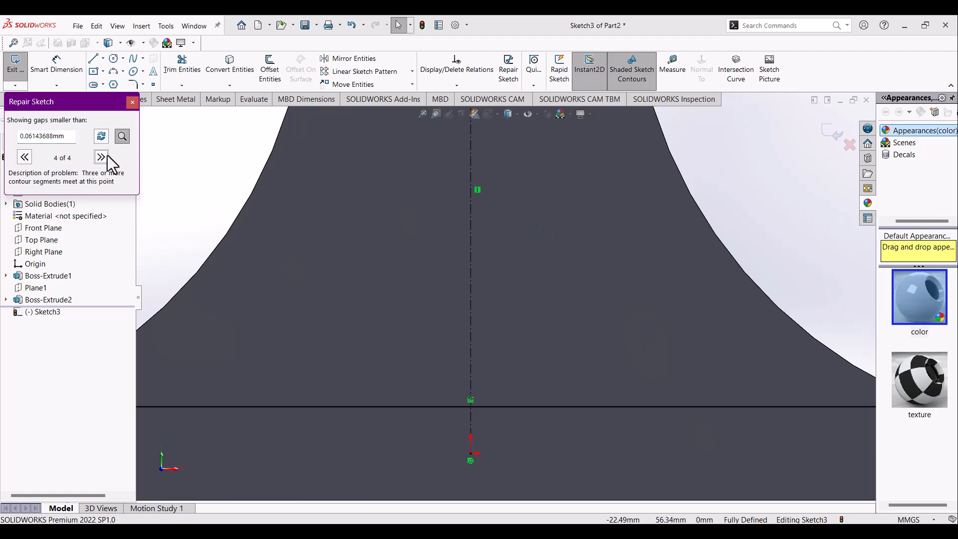
left_click(132, 102)
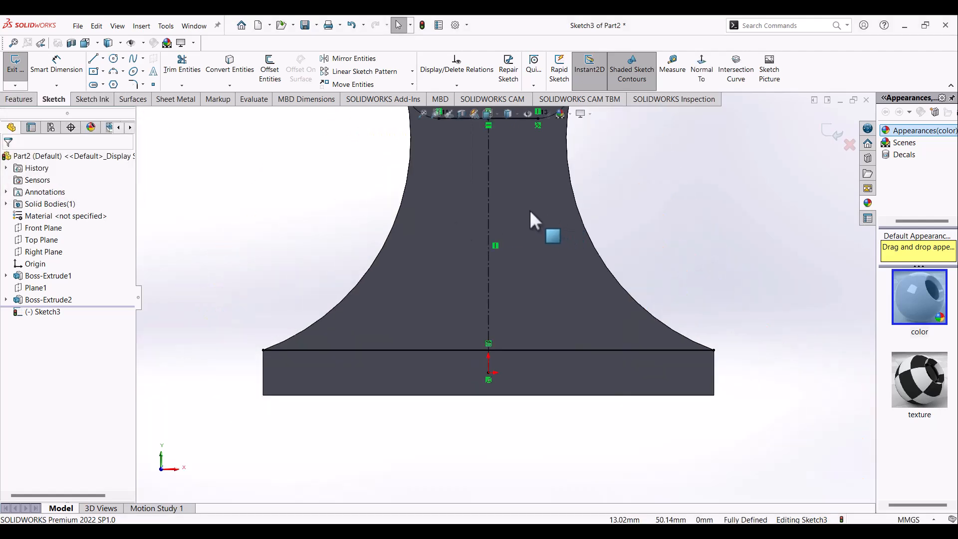
Step: Trim away the rounded arcs at both ends of the slot outline, keeping the upper and lower horizontal lines
scroll(530, 211, "up", 2)
middle_click_drag(539, 212, 594, 241)
scroll(465, 194, "down", 4)
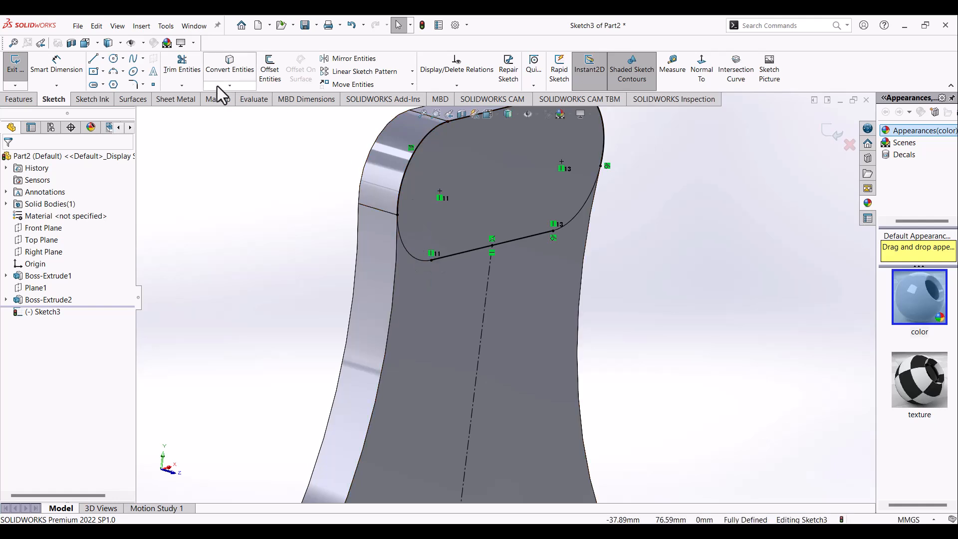
left_click(193, 75)
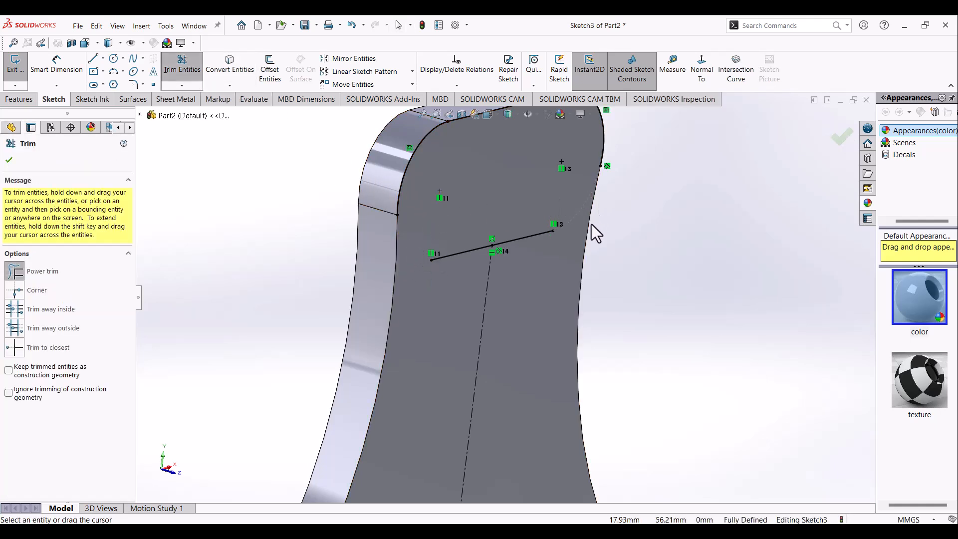
left_click(702, 65)
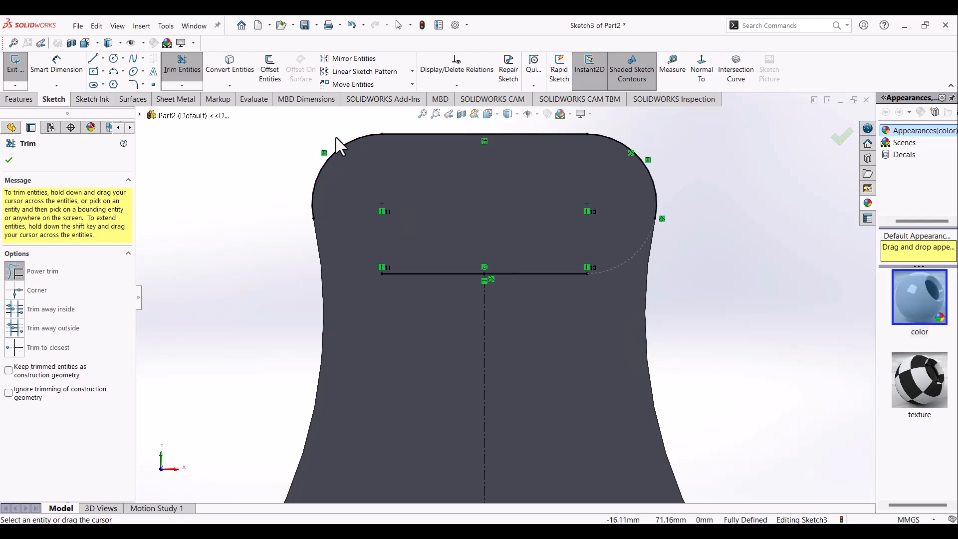
left_click_drag(344, 139, 418, 173)
left_click_drag(669, 166, 625, 189)
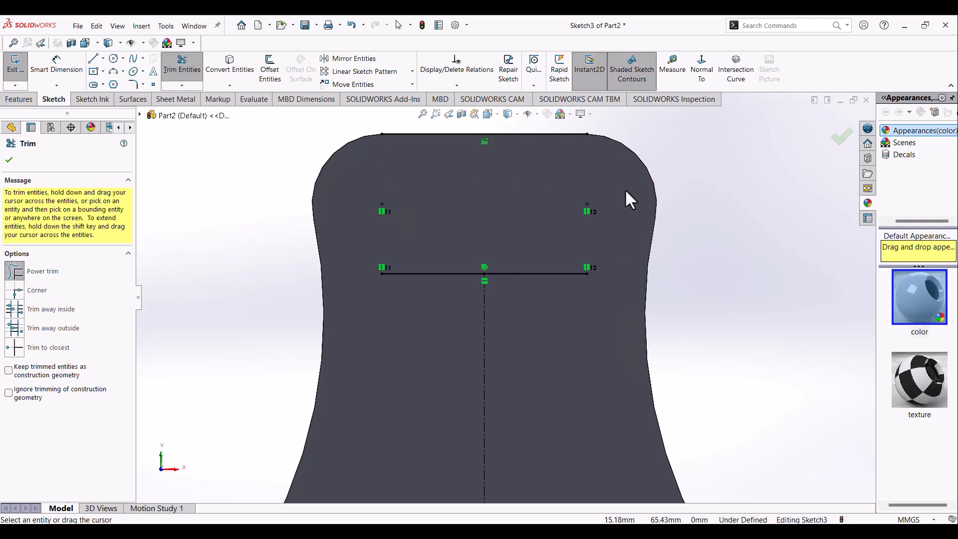
Step: Draw a vertical centerline connecting the left ends of the upper and lower horizontal lines
left_click(103, 59)
left_click(113, 84)
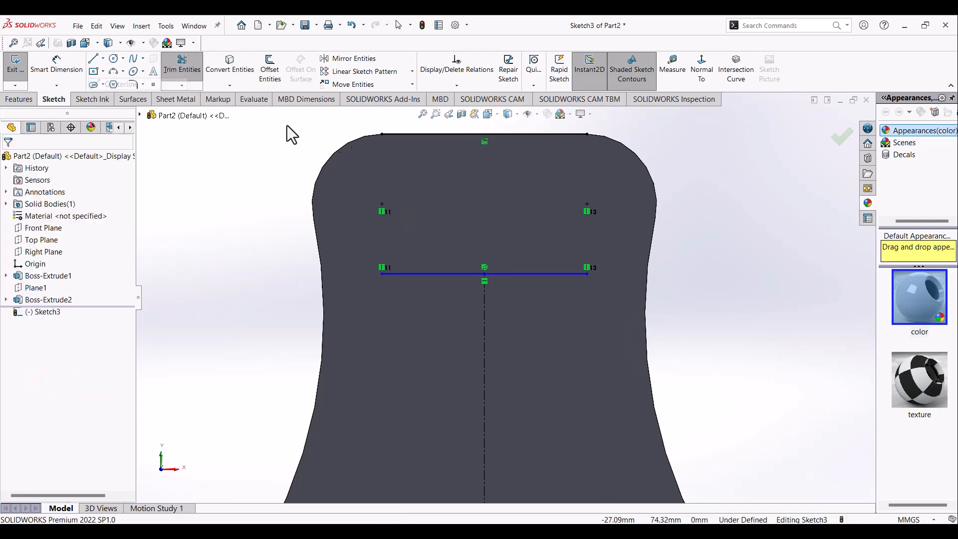
left_click(382, 135)
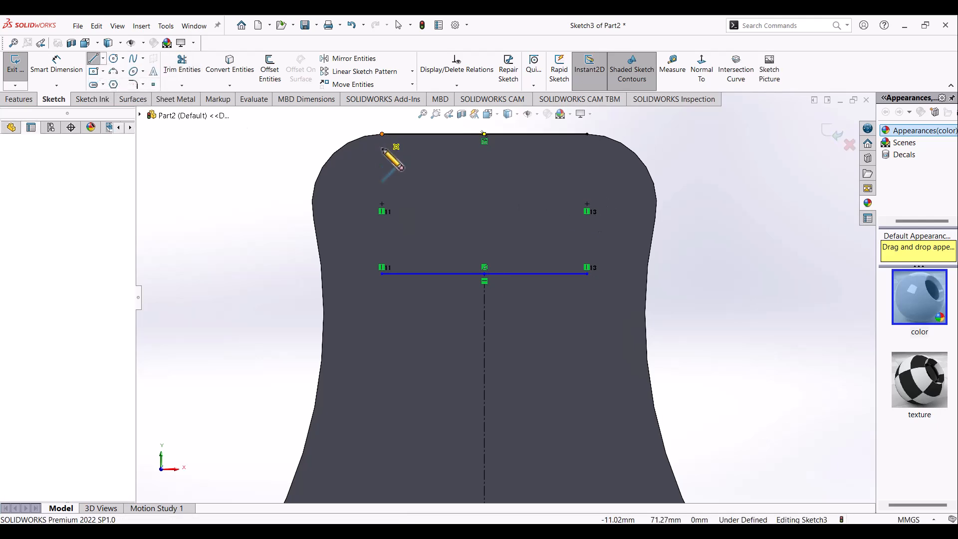
left_click(382, 273)
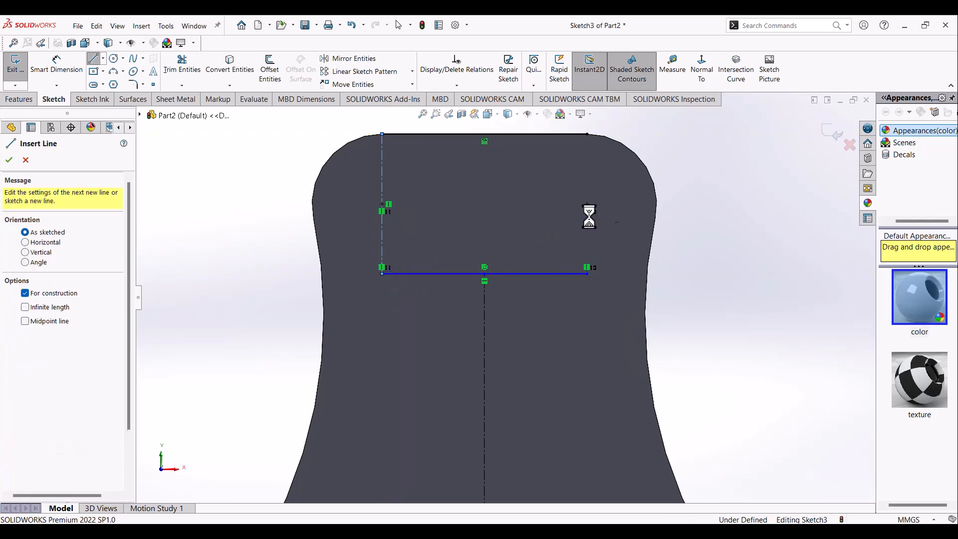
key("Escape")
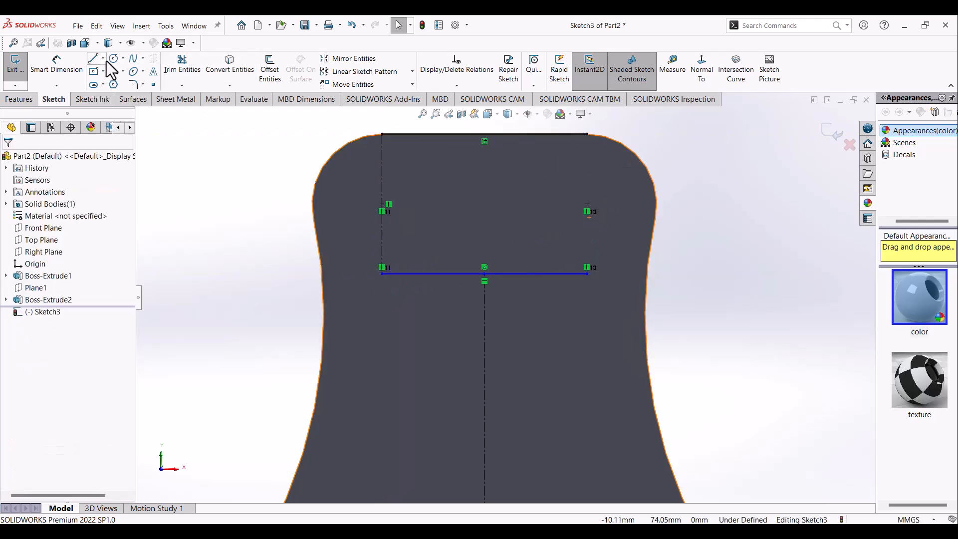
Step: Draw a vertical centerline about 15 mm long connecting the right ends of the upper and lower horizontal lines
left_click(103, 59)
left_click(112, 82)
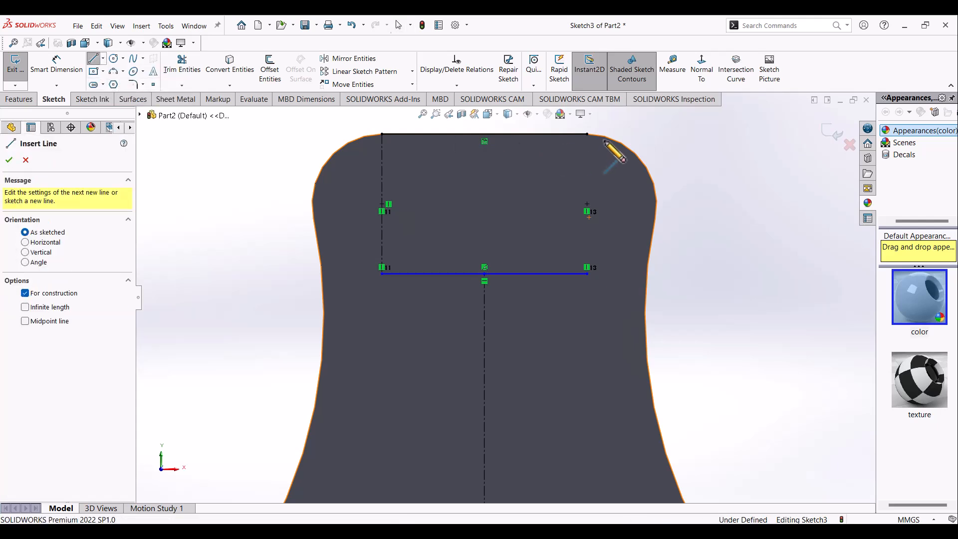
left_click(588, 135)
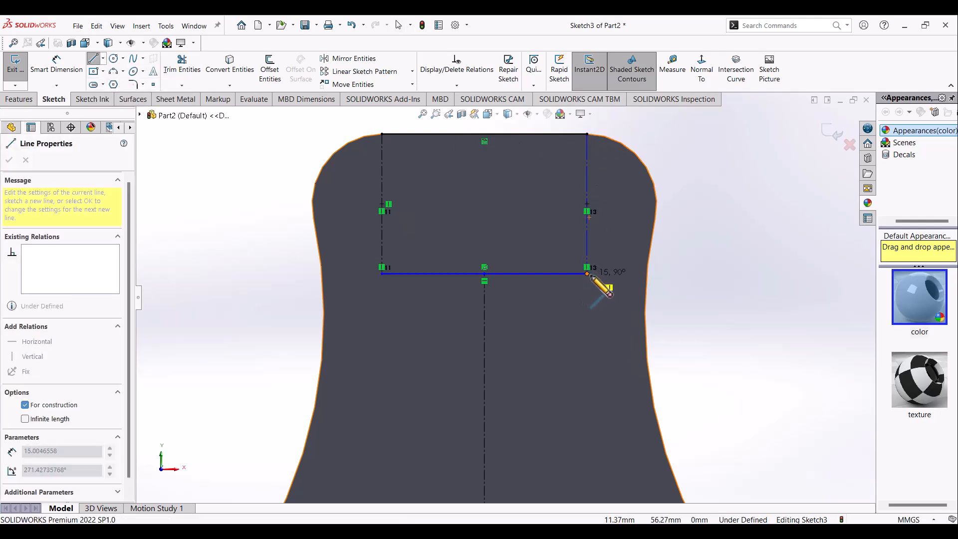
left_click(588, 274)
key("Escape")
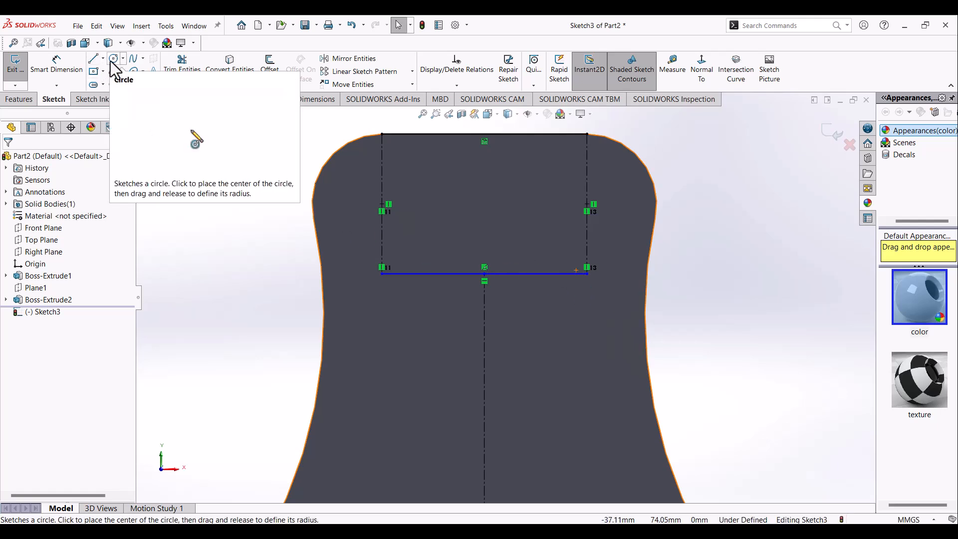
Step: Draw a 3 Point Arc of 7.5 mm radius closing the left end between the lower and upper horizontal lines
left_click(123, 72)
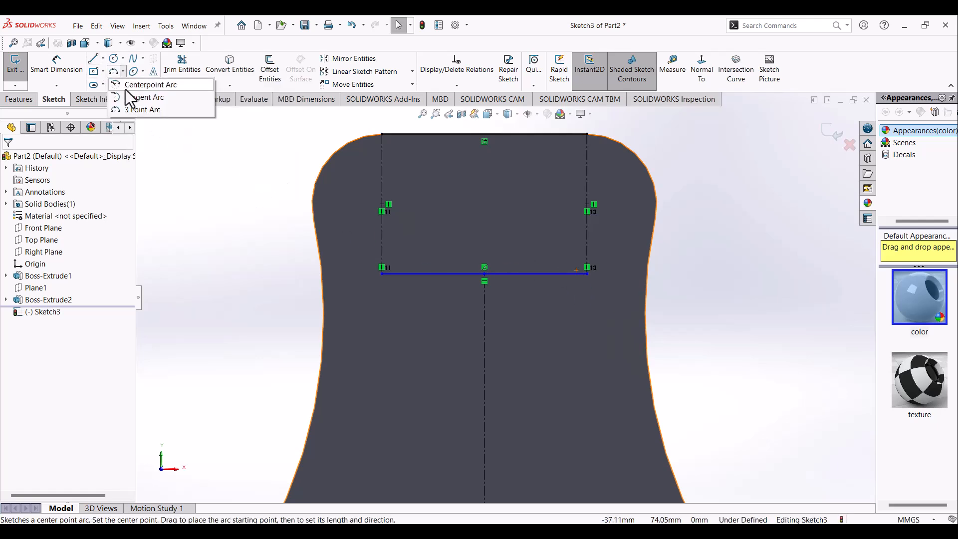
left_click(135, 109)
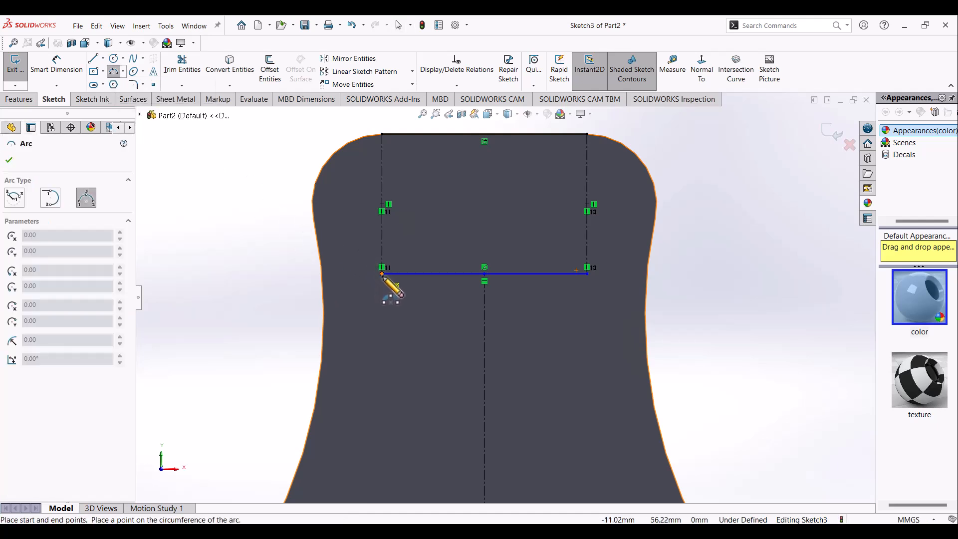
left_click(382, 274)
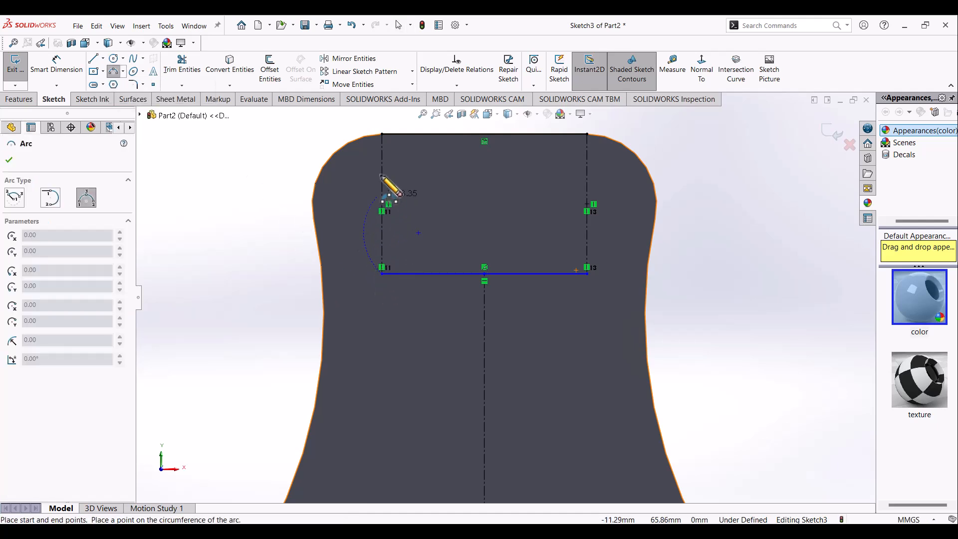
left_click(382, 134)
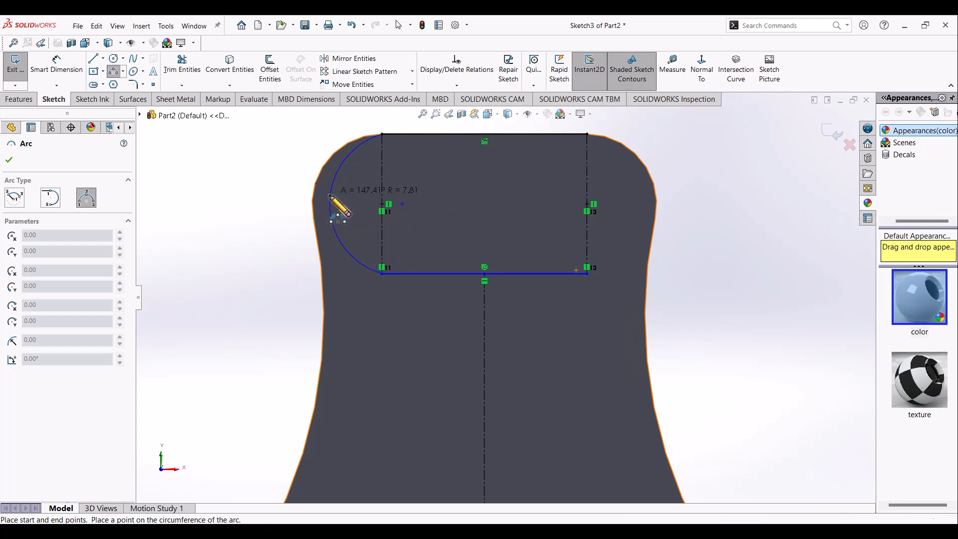
left_click(313, 204)
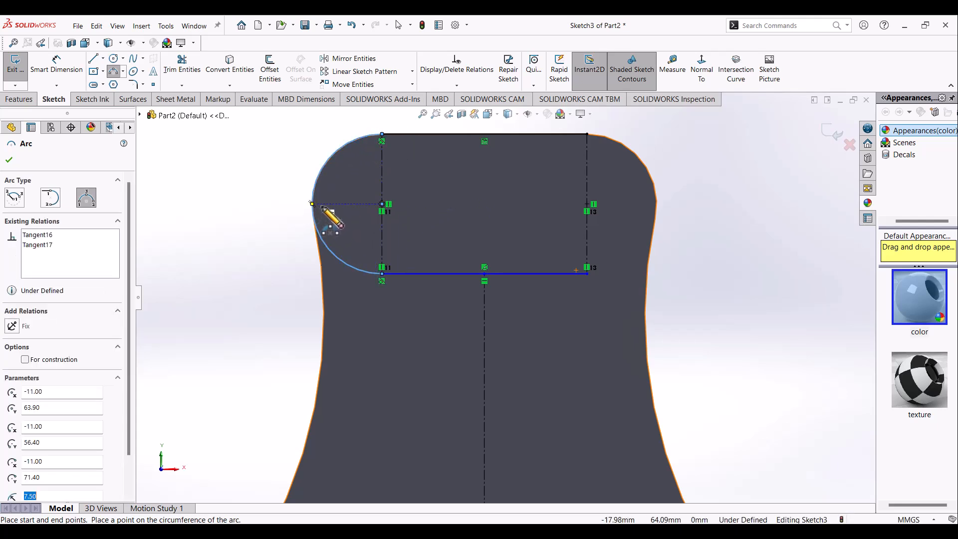
Step: Draw a 3 Point Arc of 7.5 mm radius closing the right end between the lower and upper horizontal lines
key("Escape")
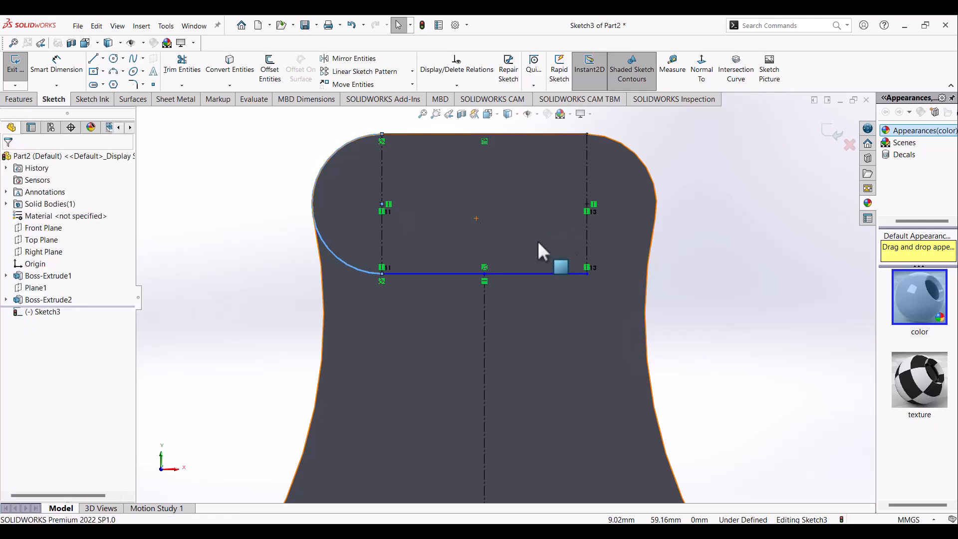
left_click(114, 73)
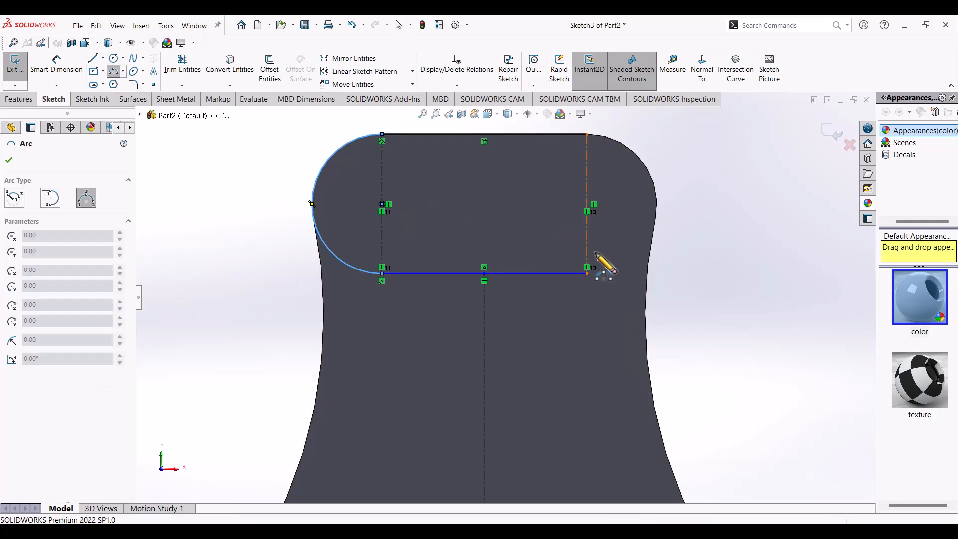
left_click(588, 274)
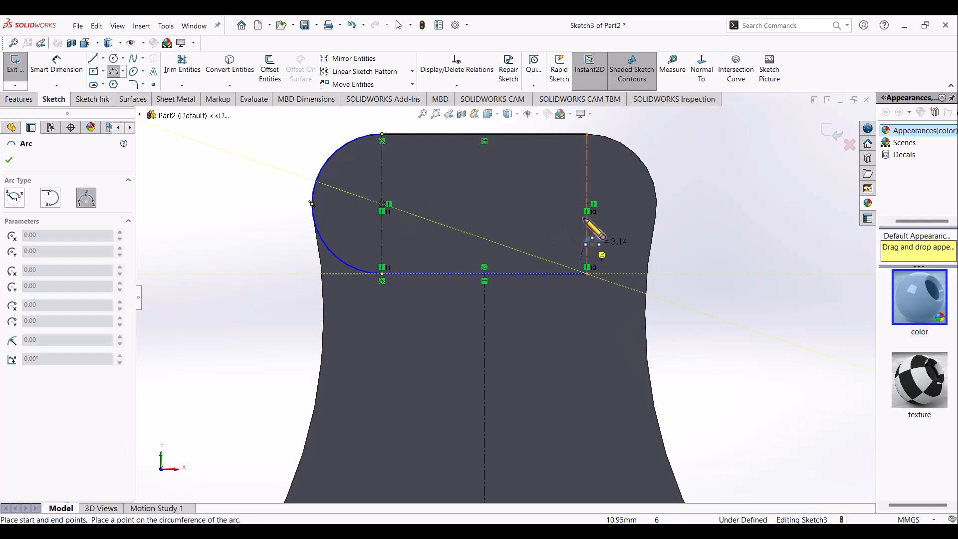
left_click(588, 133)
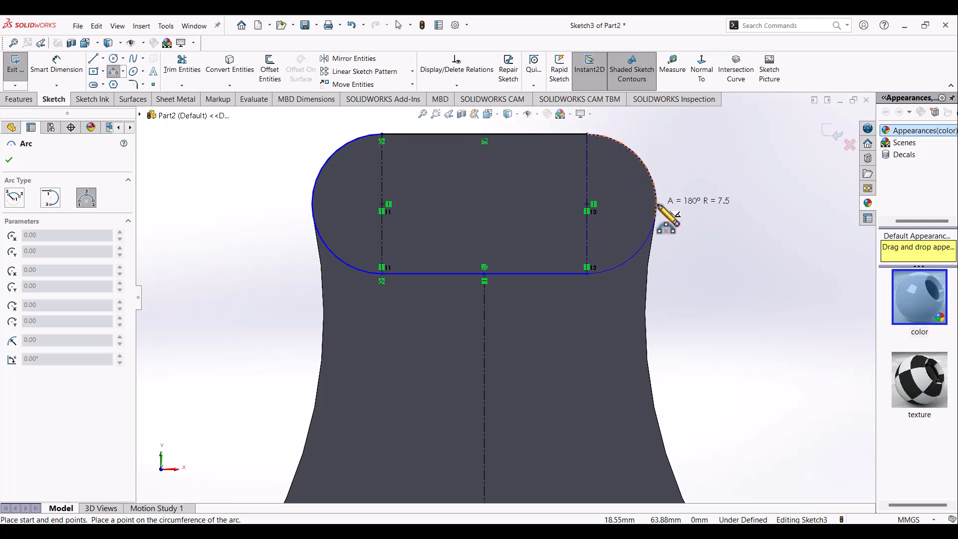
left_click(656, 202)
key("Escape")
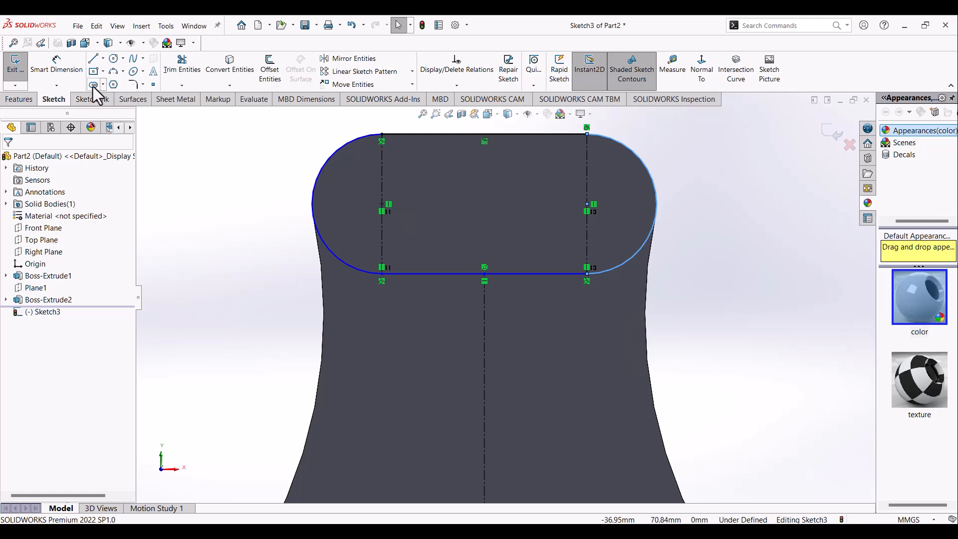
Step: Dimension the left end arc with a radius of 7.5 mm
left_click(59, 74)
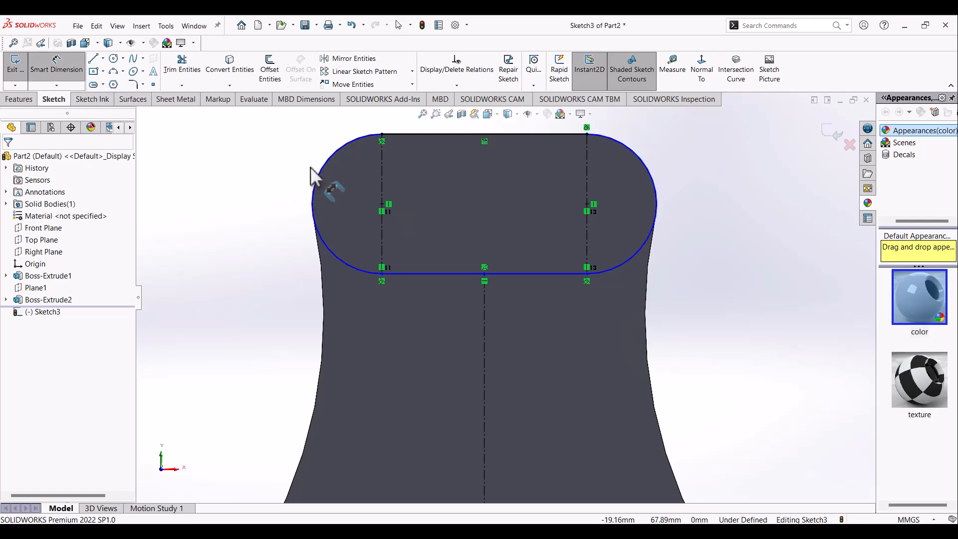
left_click(319, 181)
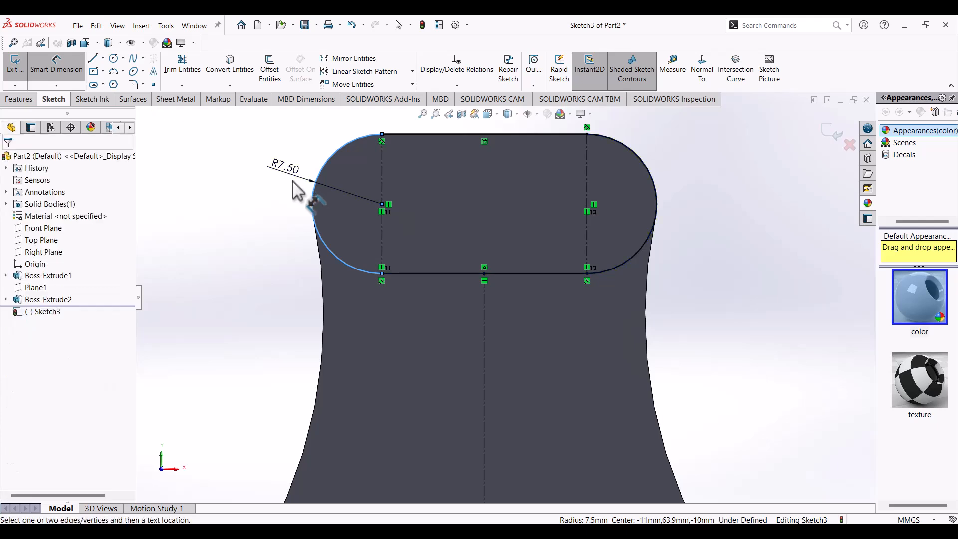
left_click(289, 214)
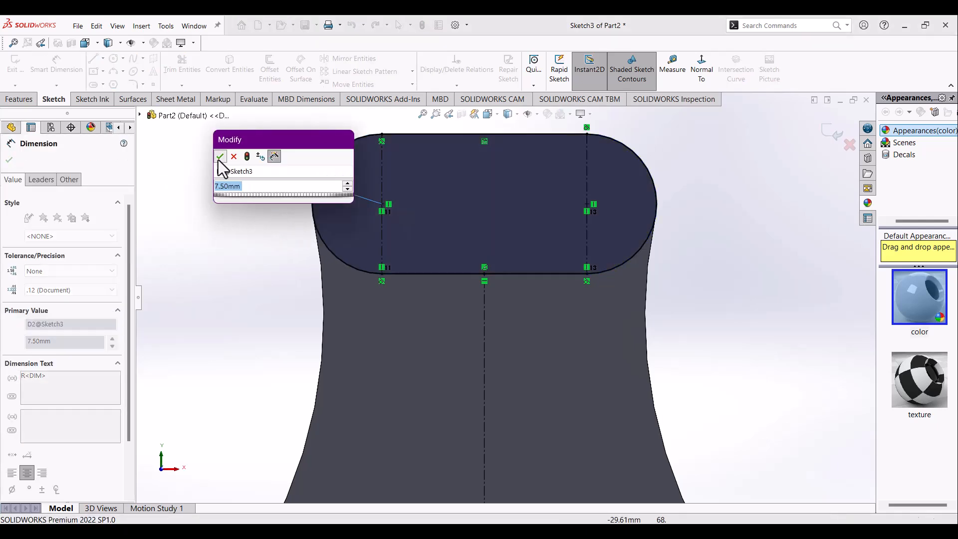
left_click(219, 156)
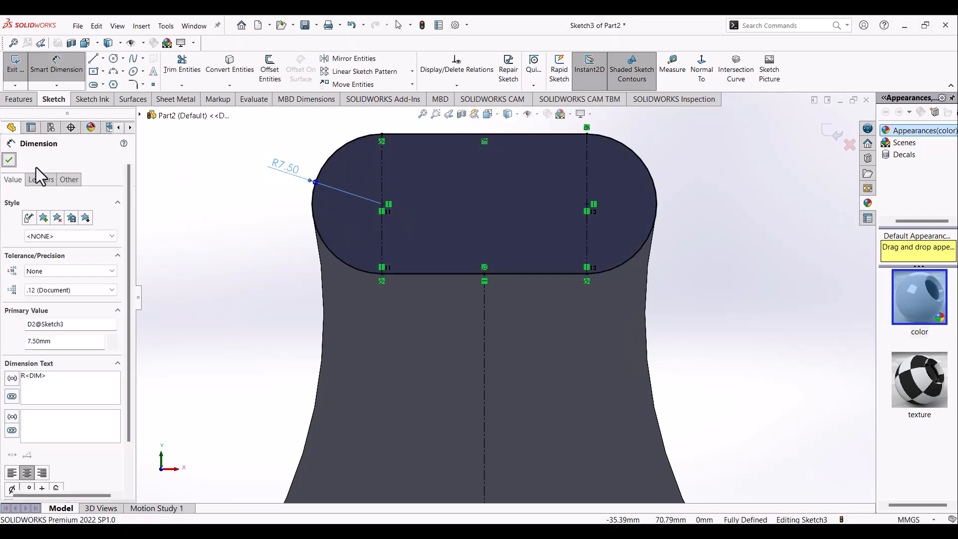
left_click(11, 164)
Step: Extrude the slot-shaped region of the sketch as a blind boss 25 mm deep, merged with the upright
mouse_move(234, 154)
middle_mouse_down()
mouse_move(257, 164)
mouse_move(238, 167)
middle_mouse_up()
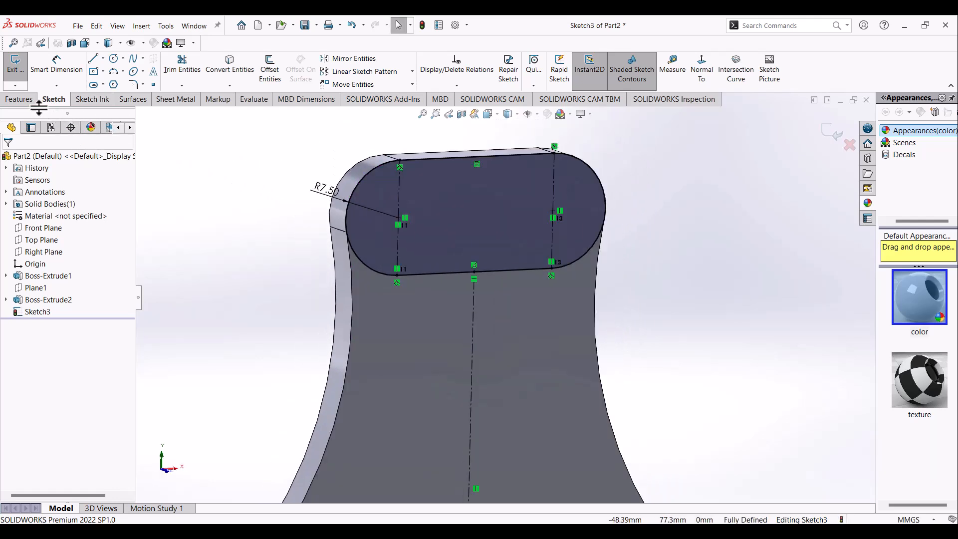
left_click(19, 100)
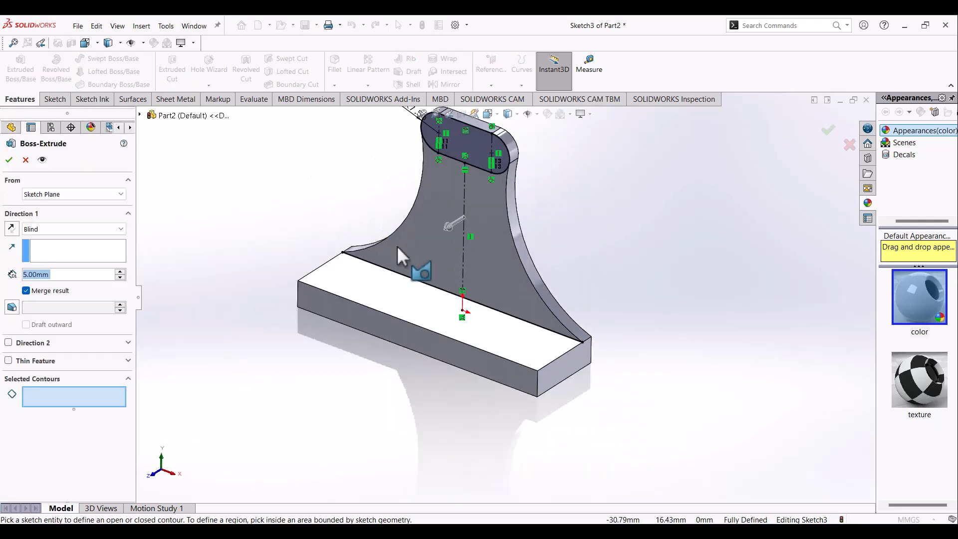
left_click(476, 165)
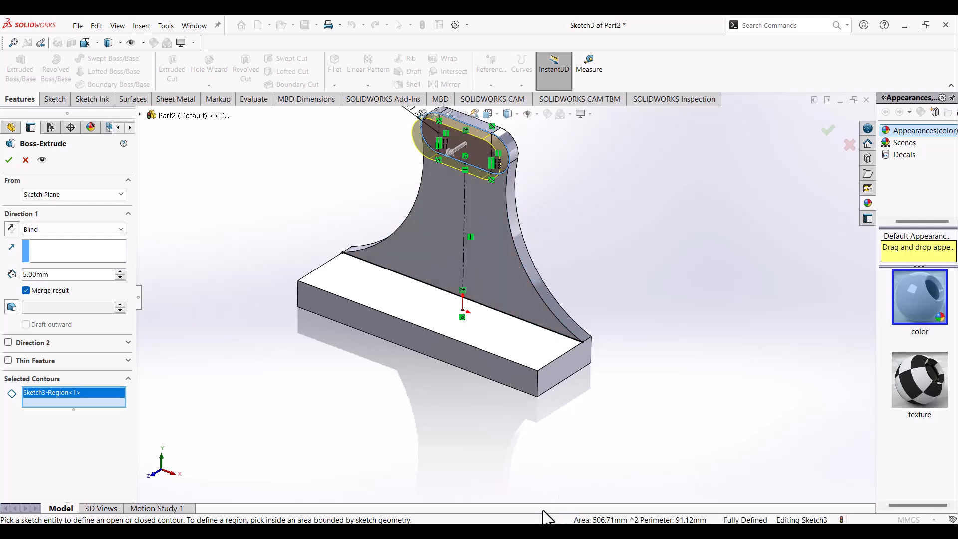
key("alt+Tab")
type("25")
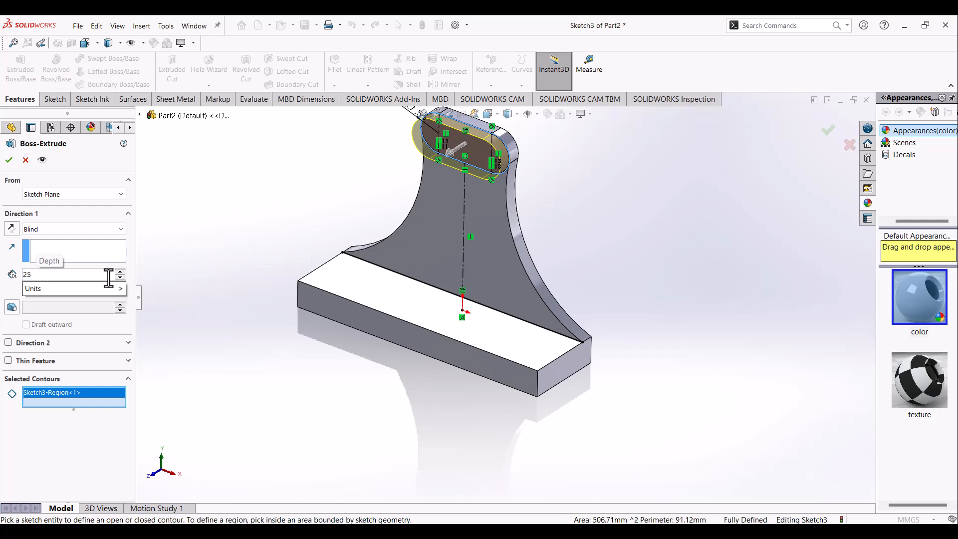
key("Return")
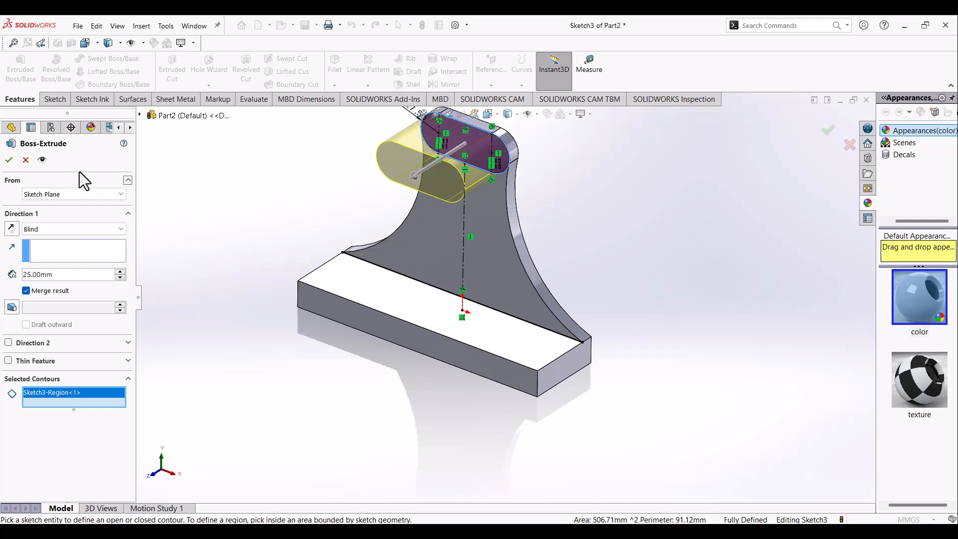
left_click(9, 160)
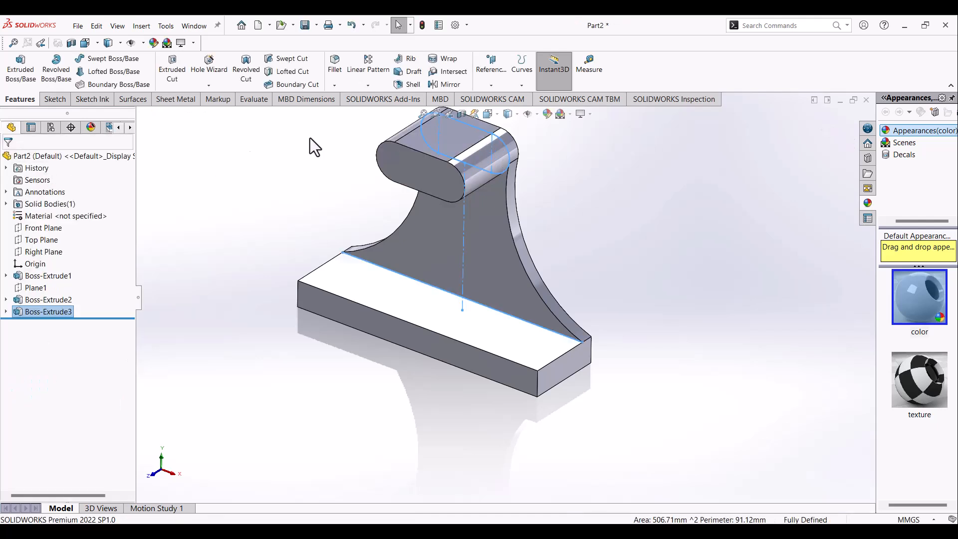
Step: Start a new sketch on the front face of the slot-shaped boss
left_click(555, 154)
mouse_move(566, 170)
middle_mouse_down()
mouse_move(623, 194)
mouse_move(573, 150)
mouse_move(480, 186)
middle_mouse_up()
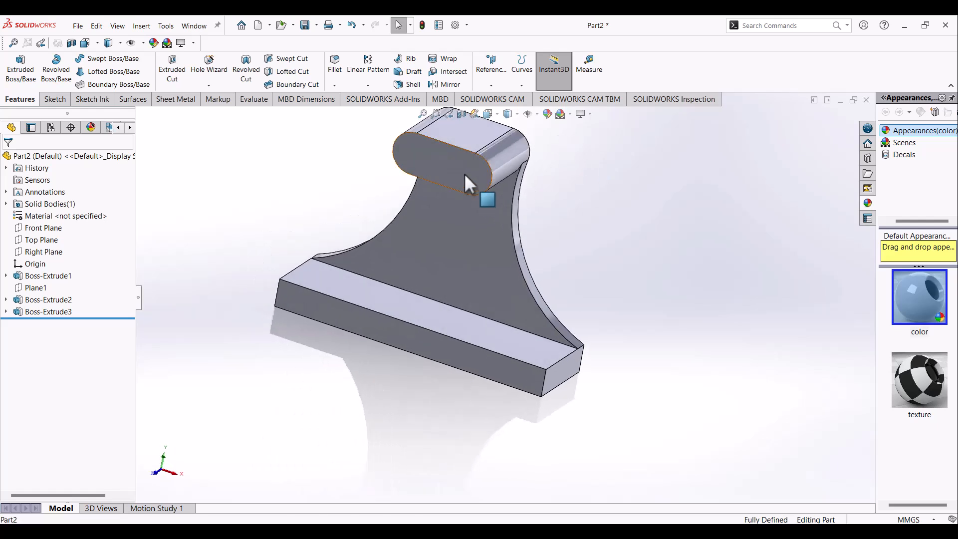
left_click(464, 172)
left_click(509, 144)
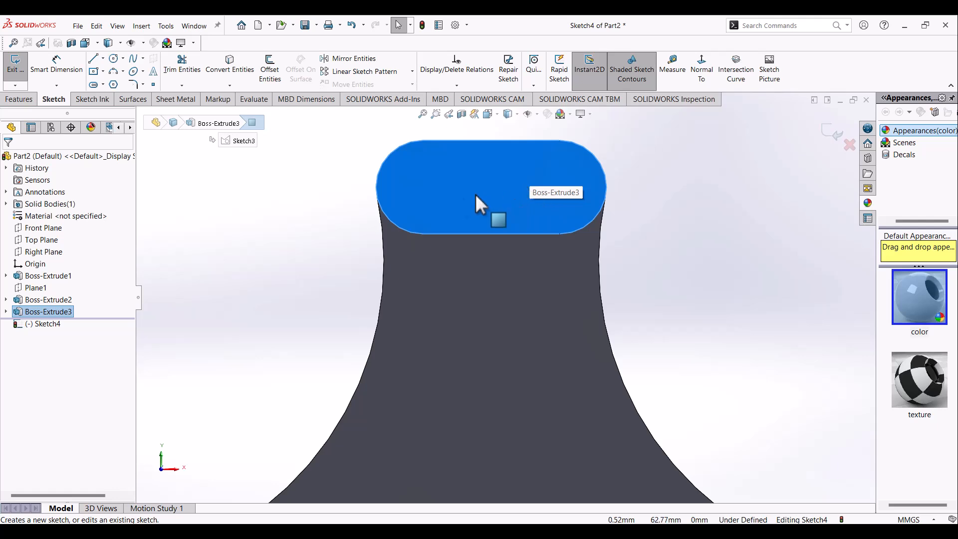
Step: Draw a horizontal centerline across the boss face between the outermost points of its left and right rounded edges
left_click(104, 58)
left_click(115, 81)
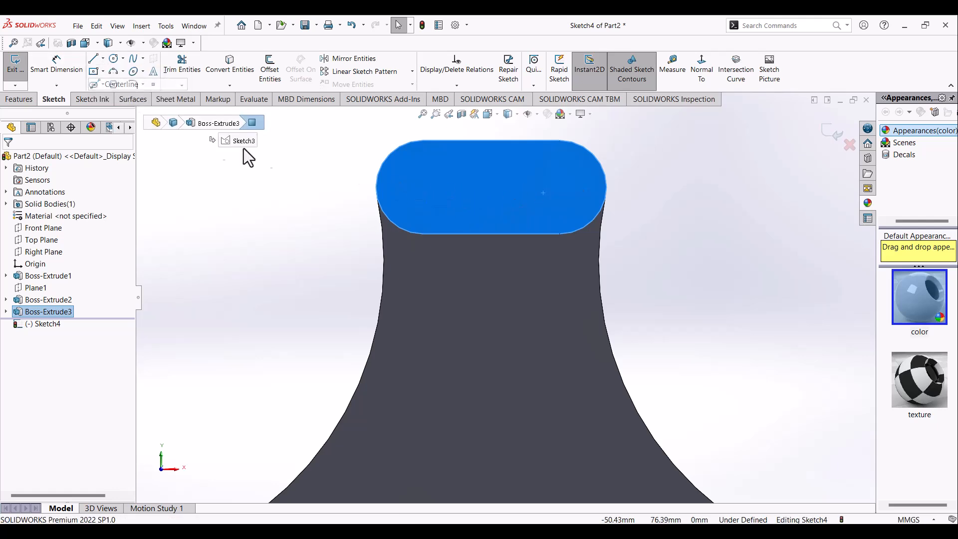
left_click(377, 187)
left_click(607, 187)
key("Escape")
key("Escape")
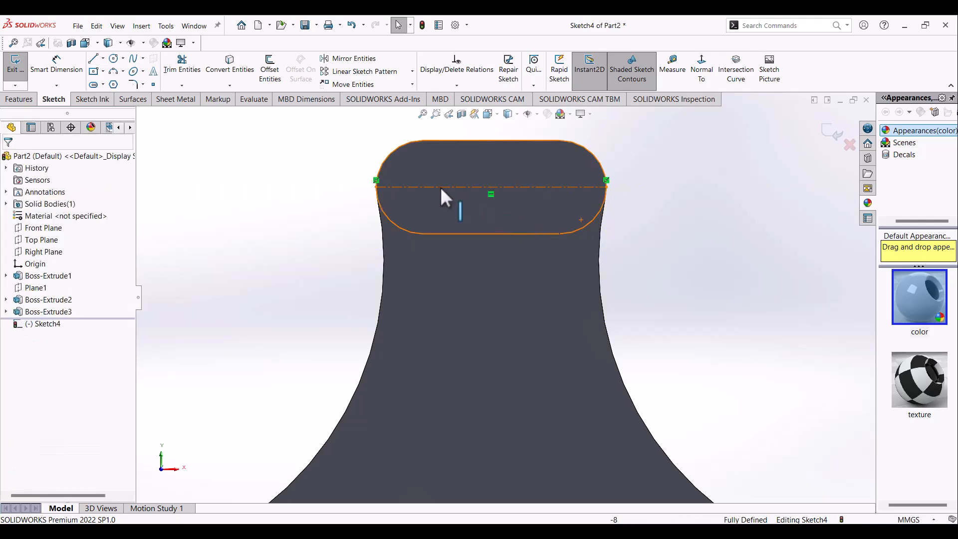
Step: Draw a Centerpoint Straight Slot from the centerline's midpoint, about 28.3 mm between arc centers and about 7.4 mm wide
left_click(104, 84)
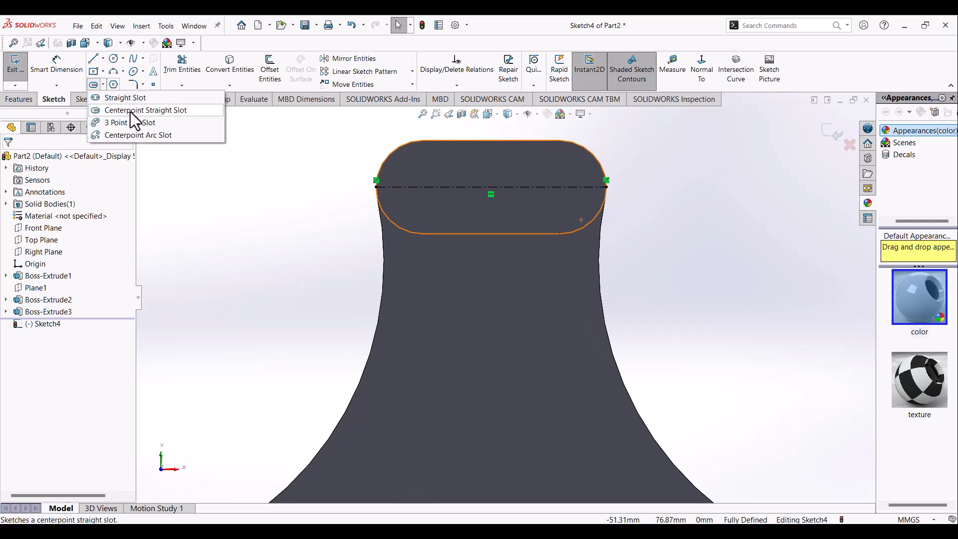
left_click(150, 110)
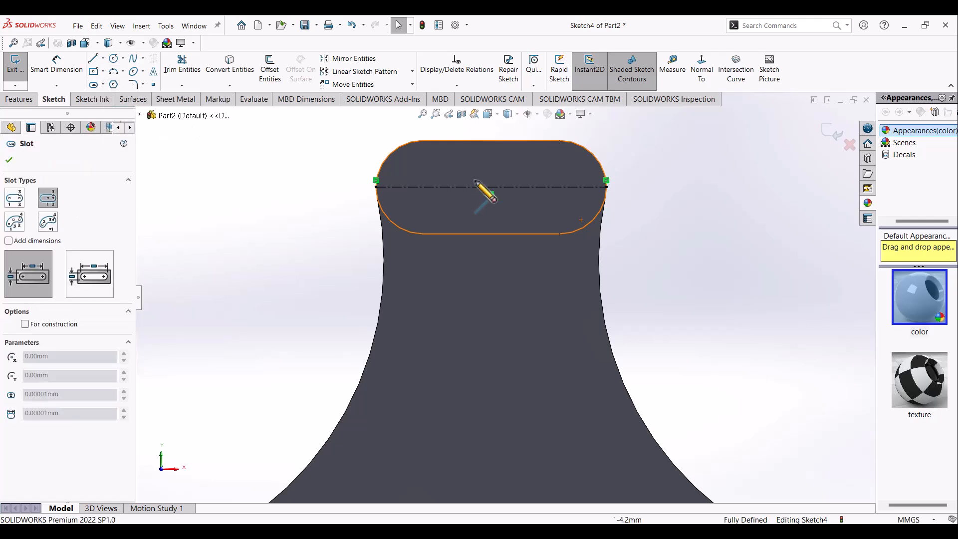
left_click(491, 188)
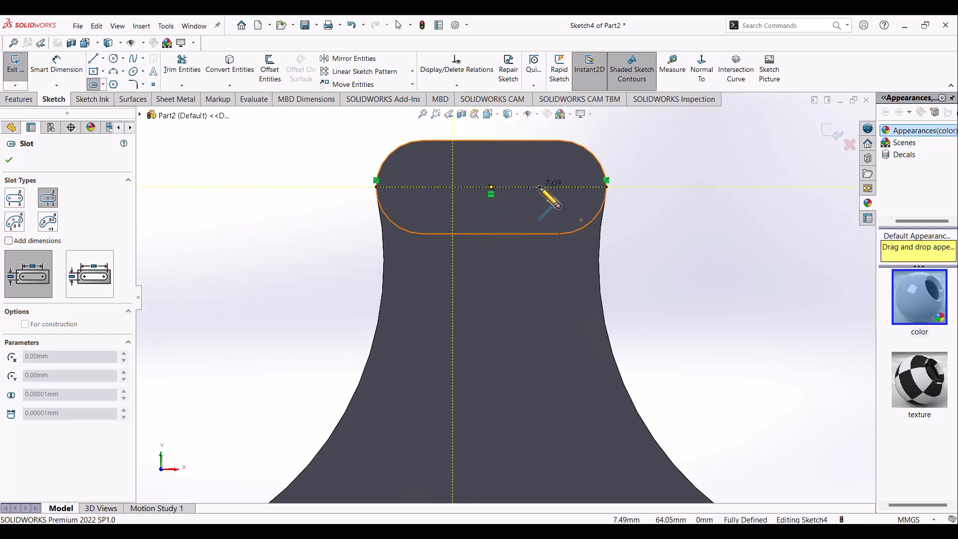
left_click(579, 187)
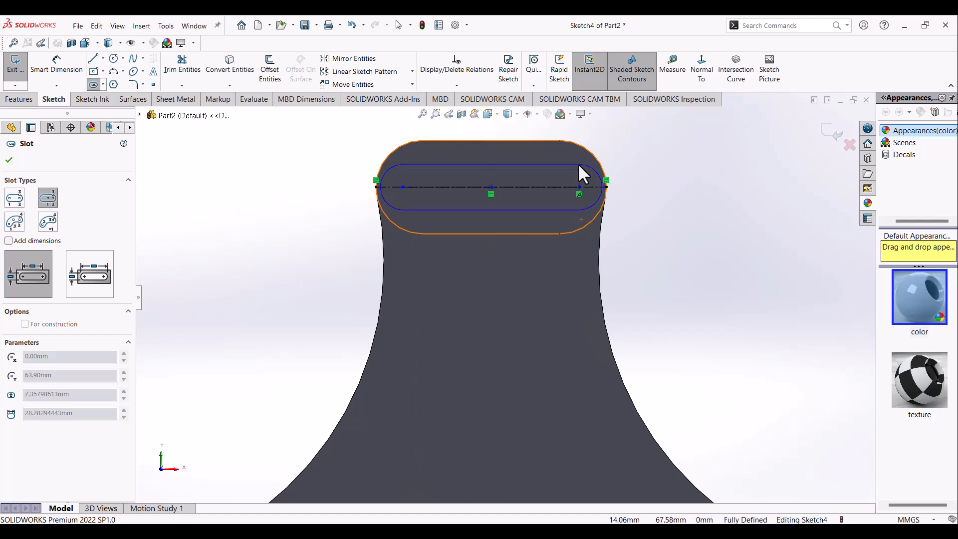
left_click(579, 165)
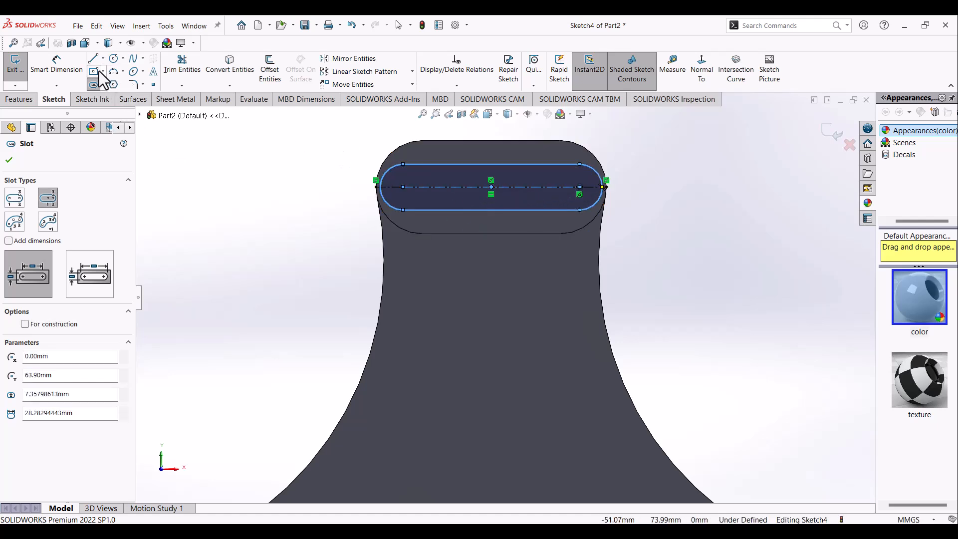
Step: Dimension the slot's left end arc with a radius of 5 mm
left_click(70, 64)
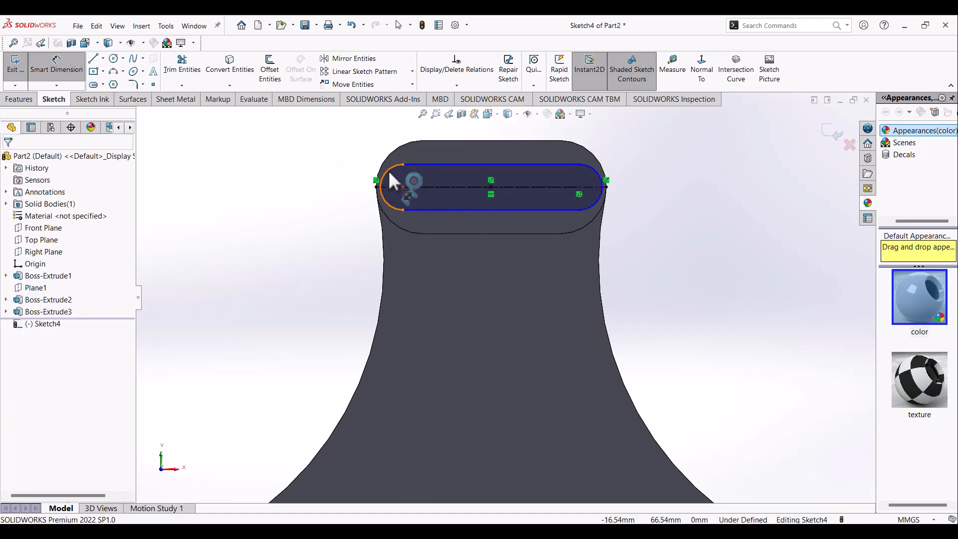
left_click(359, 161)
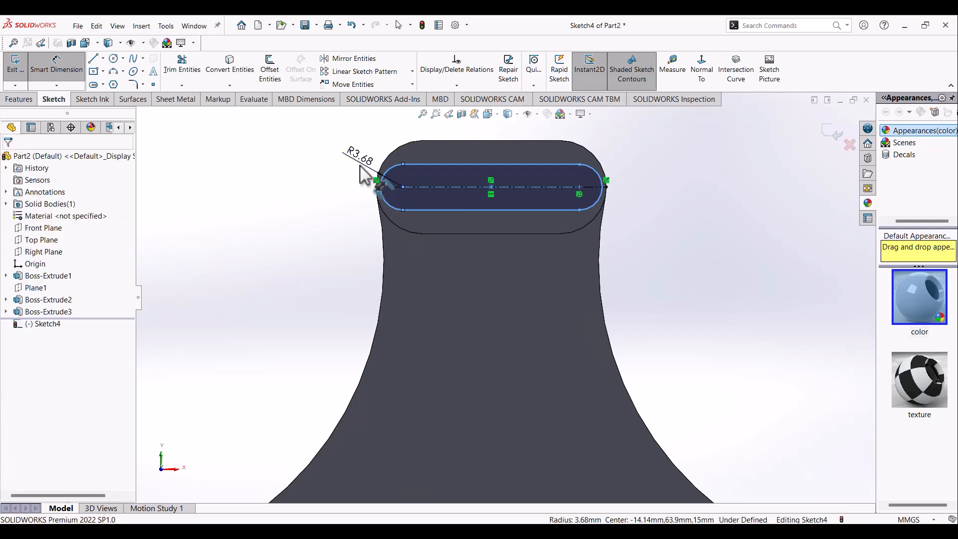
left_click(376, 195)
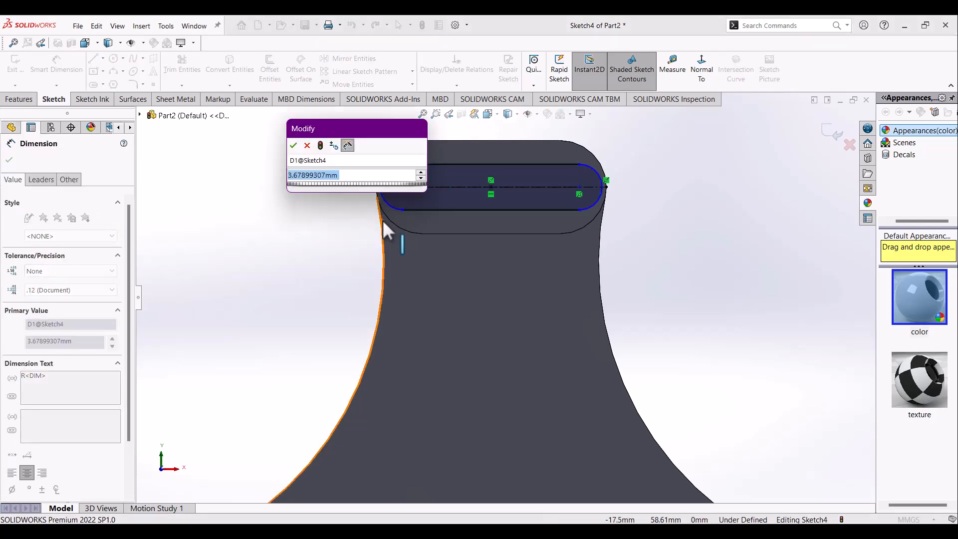
type("5")
key("Return")
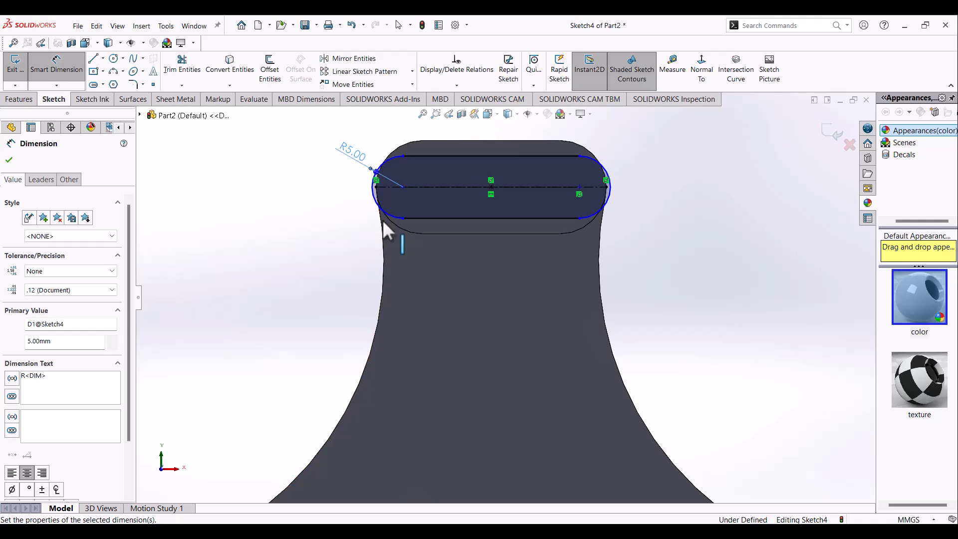
scroll(419, 170, "down", 3)
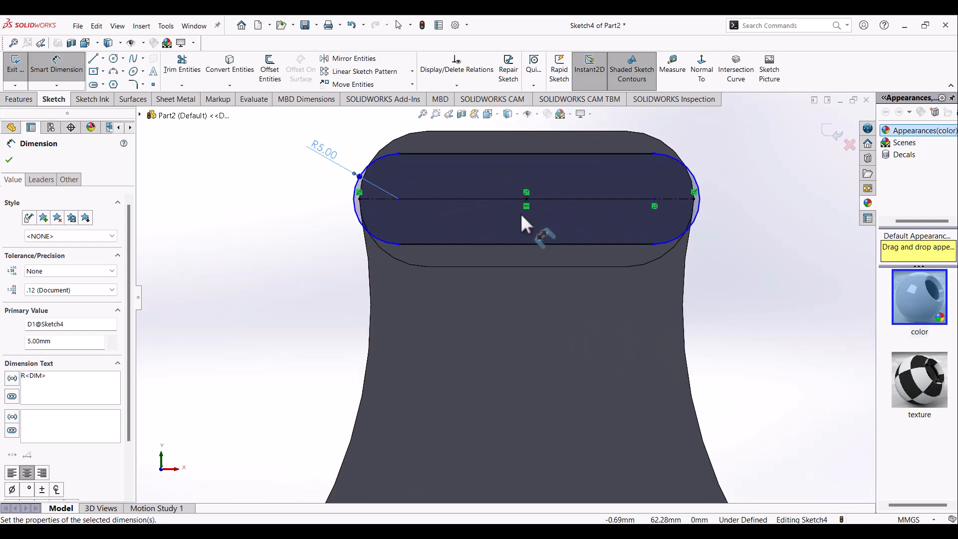
key("Escape")
Step: Delete the relation that holds the slot's center at the centerline's midpoint
right_click(343, 265)
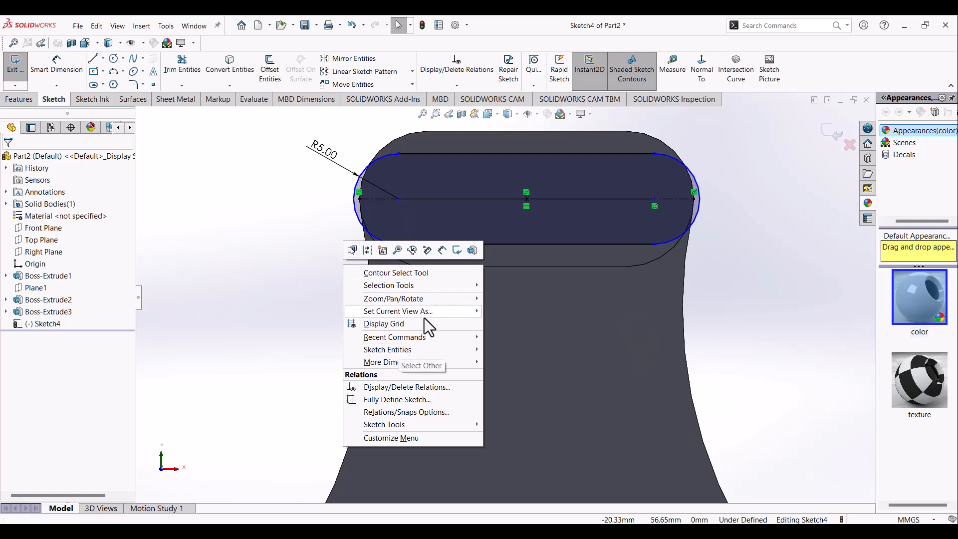
left_click(272, 266)
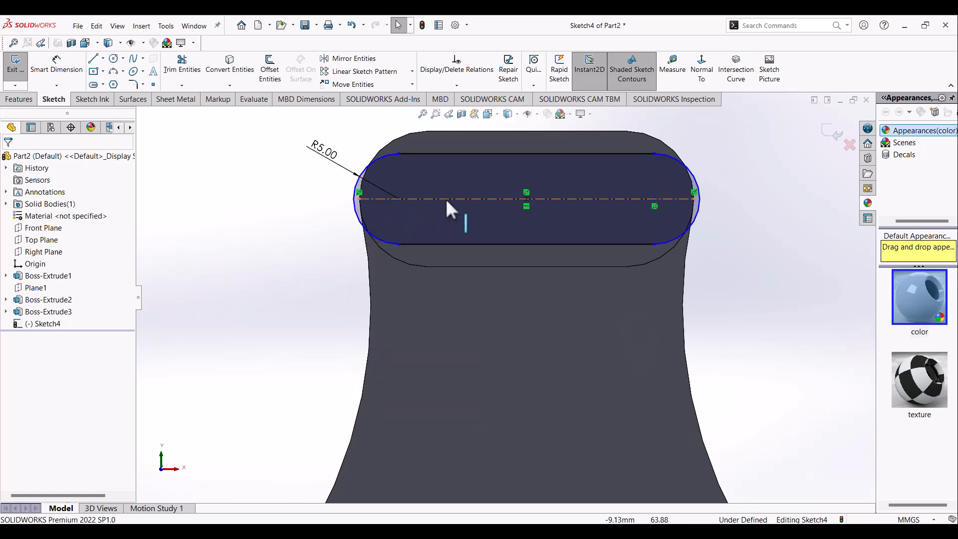
right_click(528, 191)
left_click(558, 339)
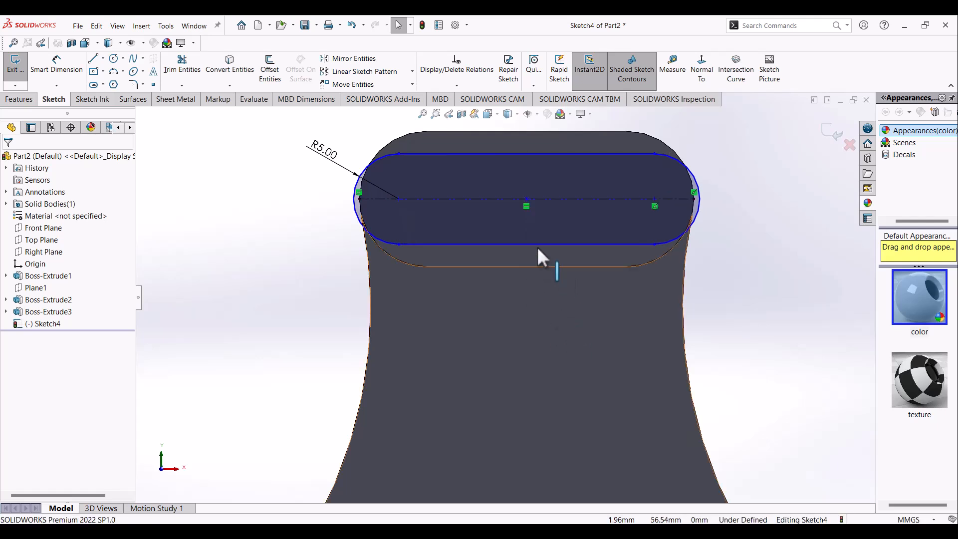
Step: Make both end arcs of the slot concentric with the corresponding rounded end edges of the boss face
left_click(370, 164)
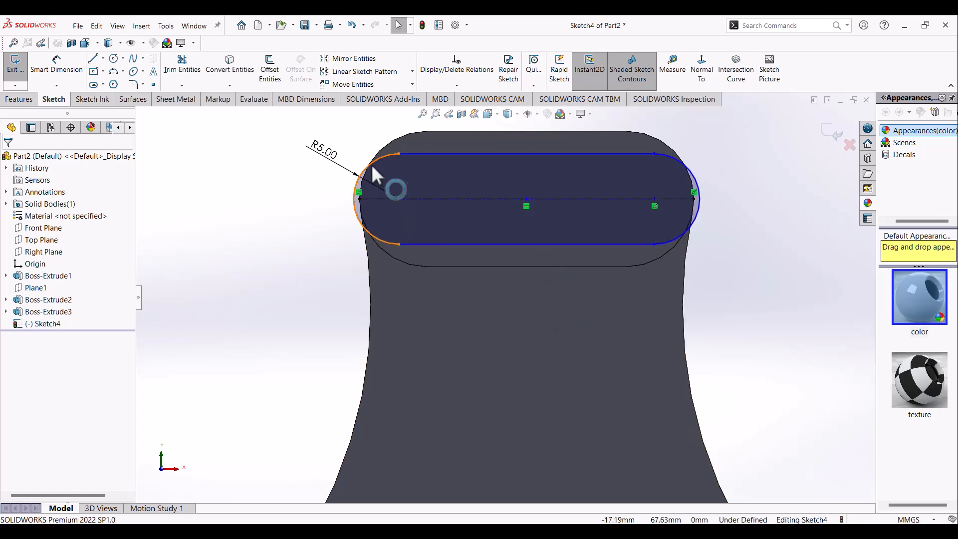
left_click(385, 143, "ctrl")
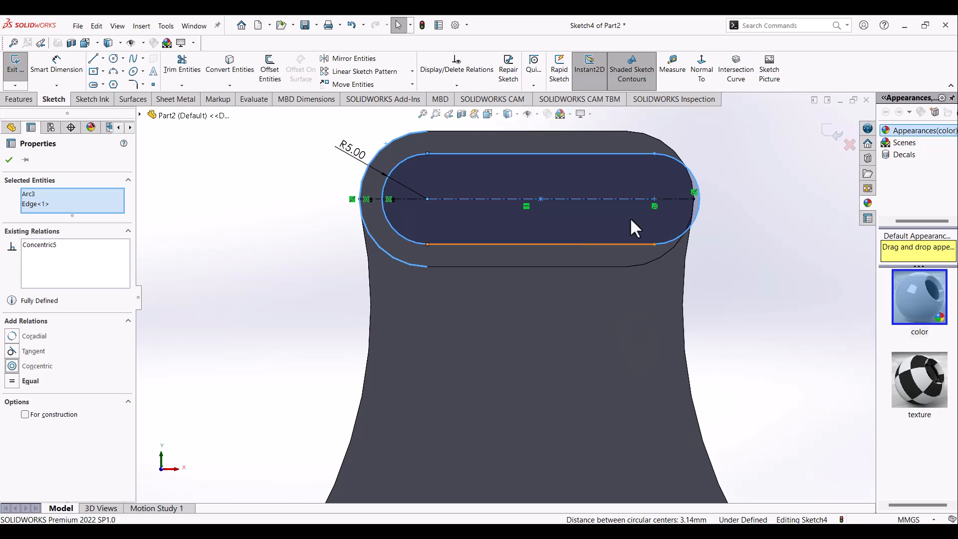
left_click(674, 159)
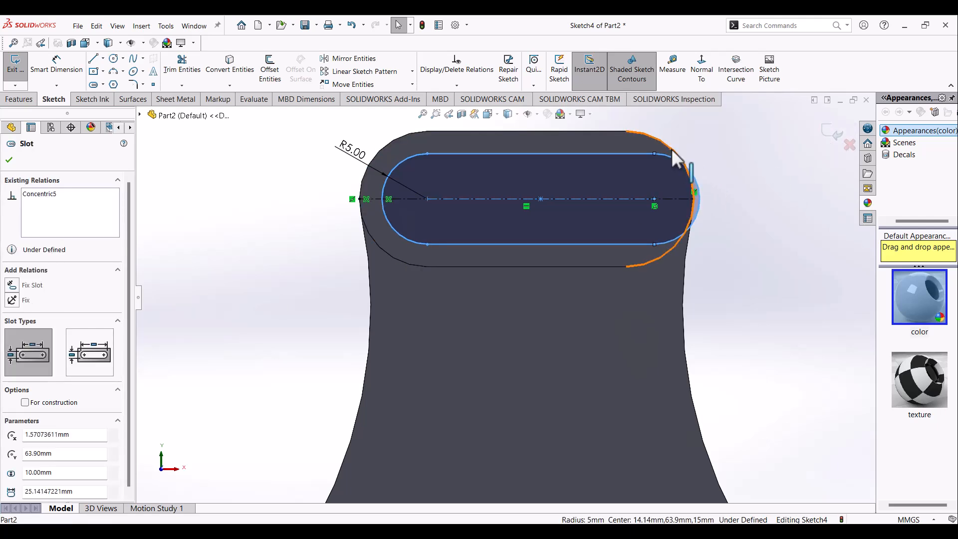
left_click(671, 148, "ctrl")
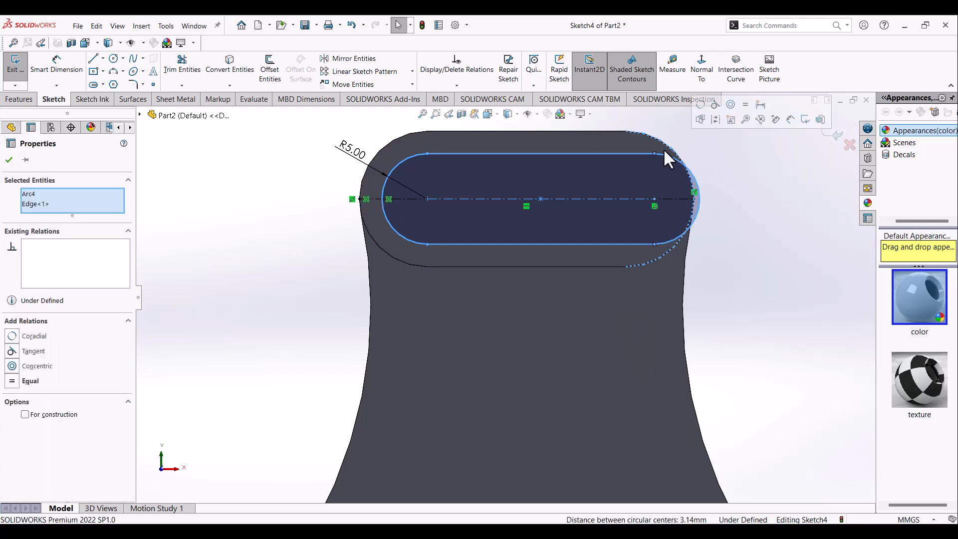
left_click(12, 367)
left_click(183, 240)
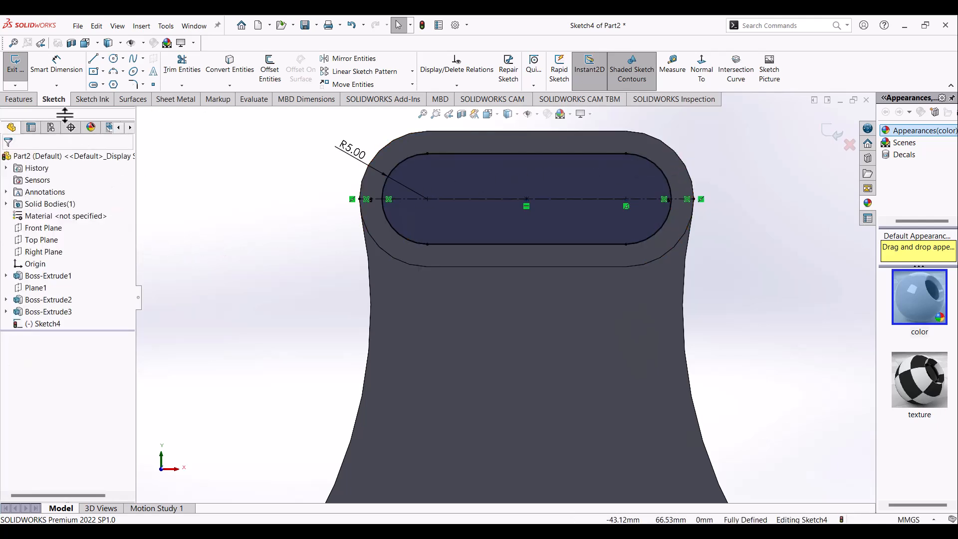
Step: Cut-extrude the slot sketch through the boss with the Through All end condition
left_click(20, 102)
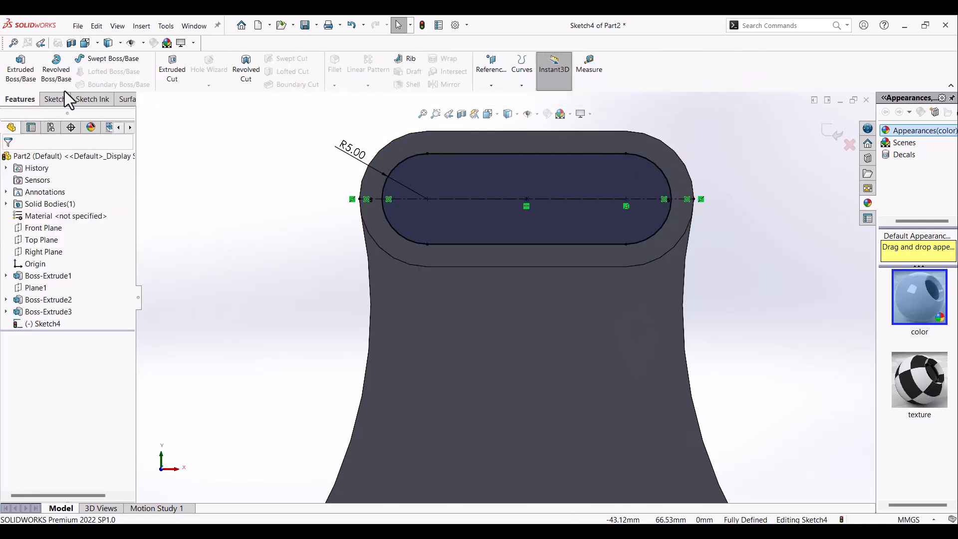
left_click(172, 72)
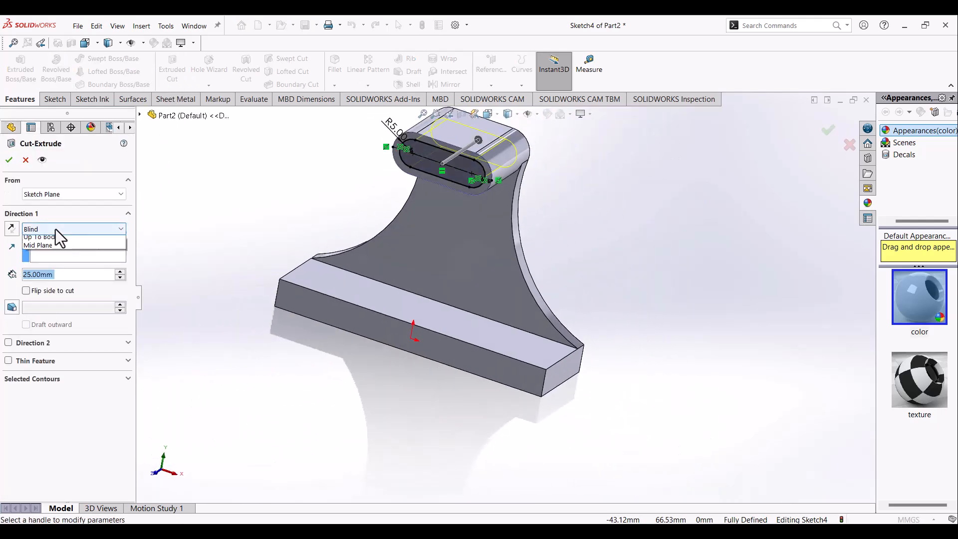
left_click(55, 229)
left_click(53, 247)
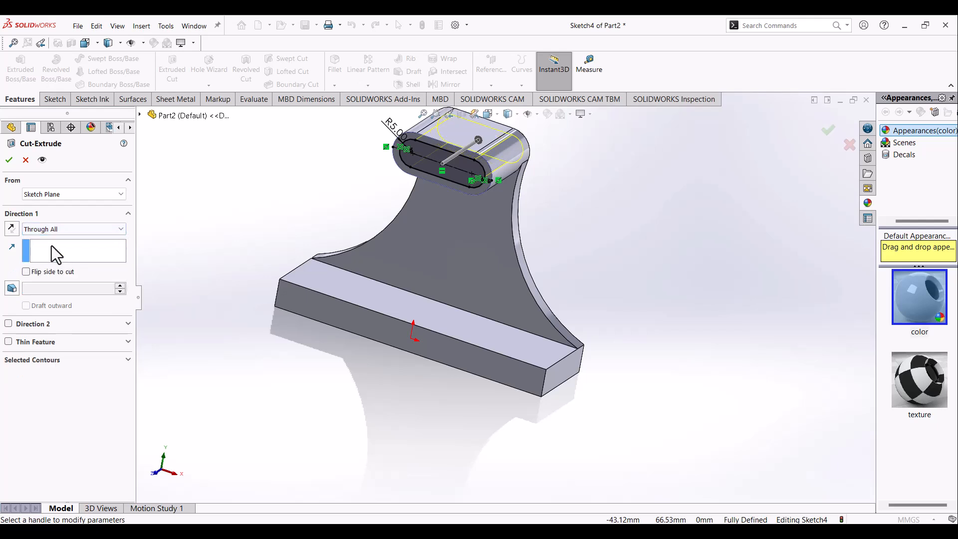
left_click(9, 160)
Step: Open a sketch on the Right Plane and draw a vertical line about 8 mm long up from the base's top front corner
middle_click_drag(465, 189, 453, 207)
left_click(547, 205)
middle_click_drag(461, 151, 479, 197)
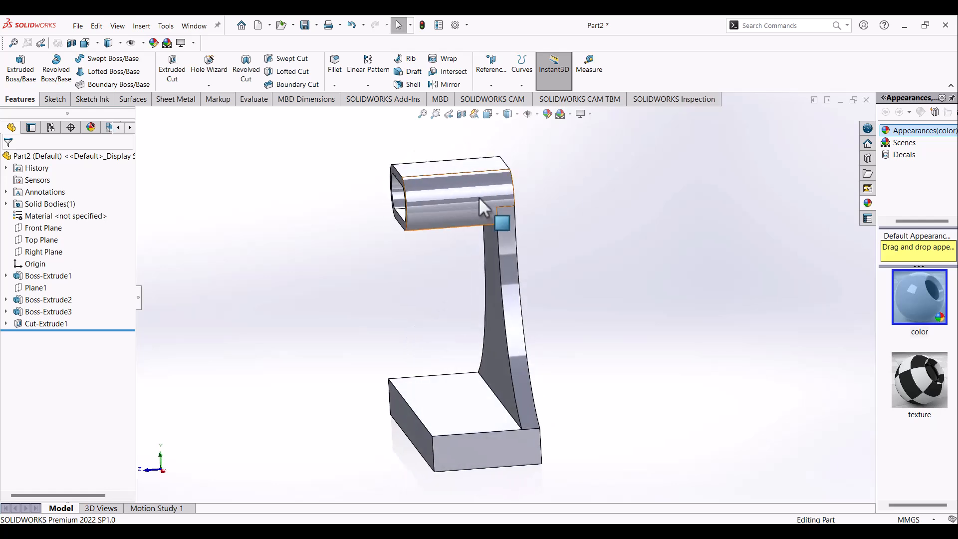
left_click(41, 252)
left_click(50, 242)
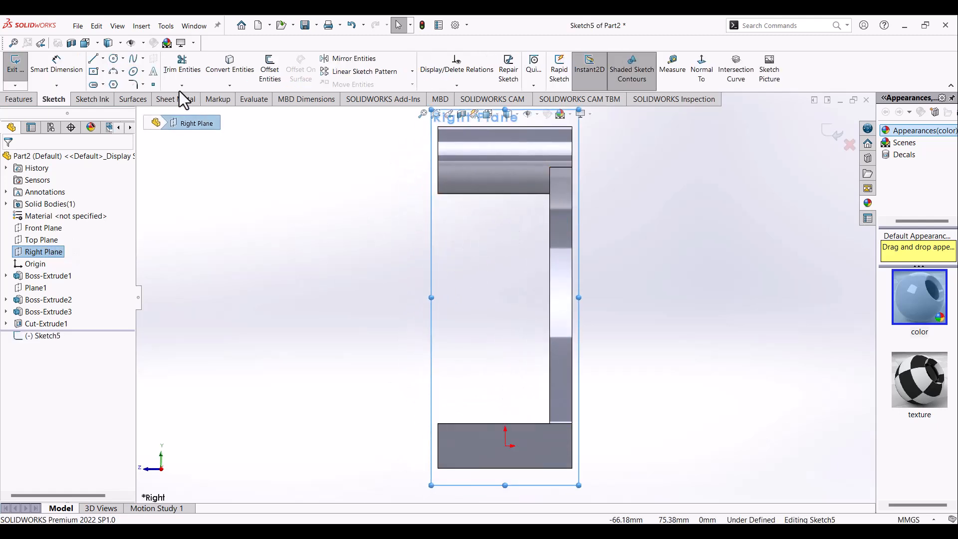
left_click(101, 68)
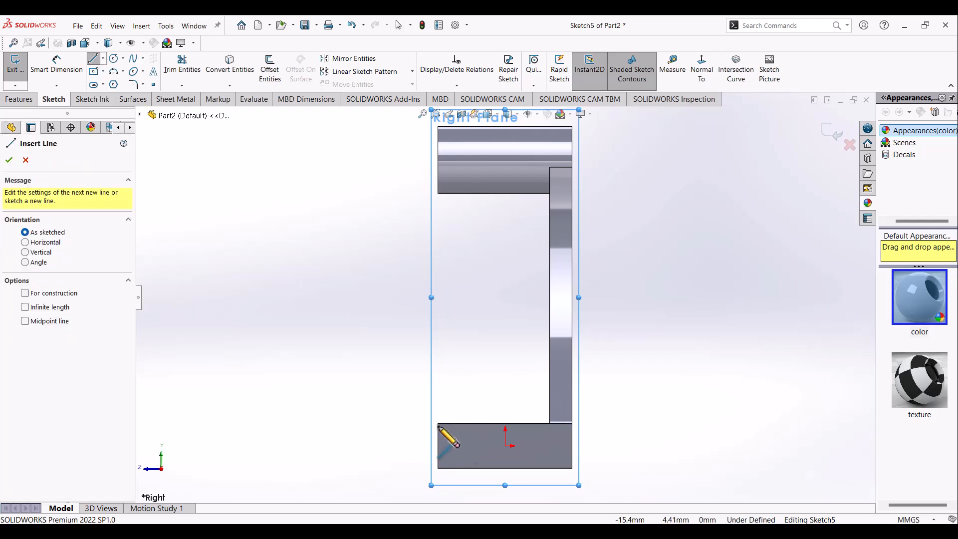
left_click(439, 424)
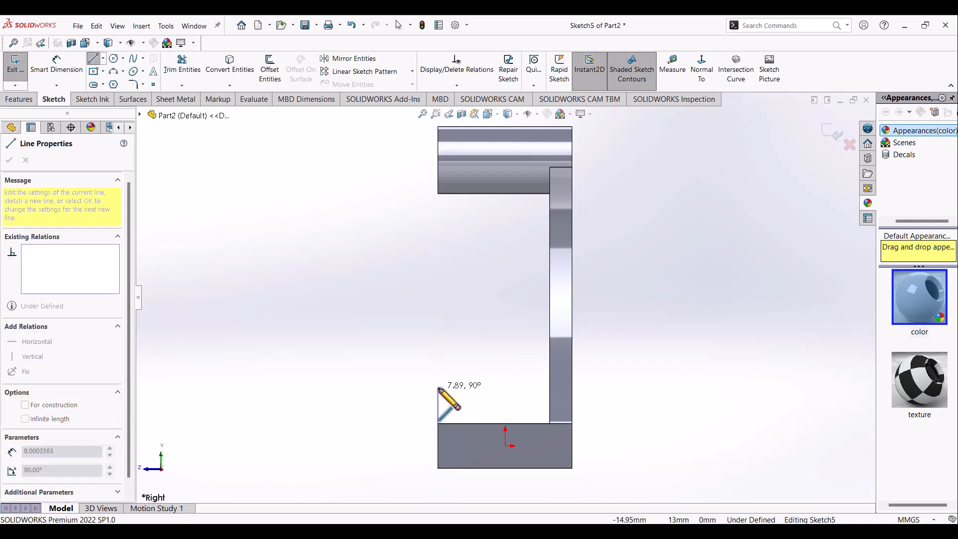
left_click(438, 387)
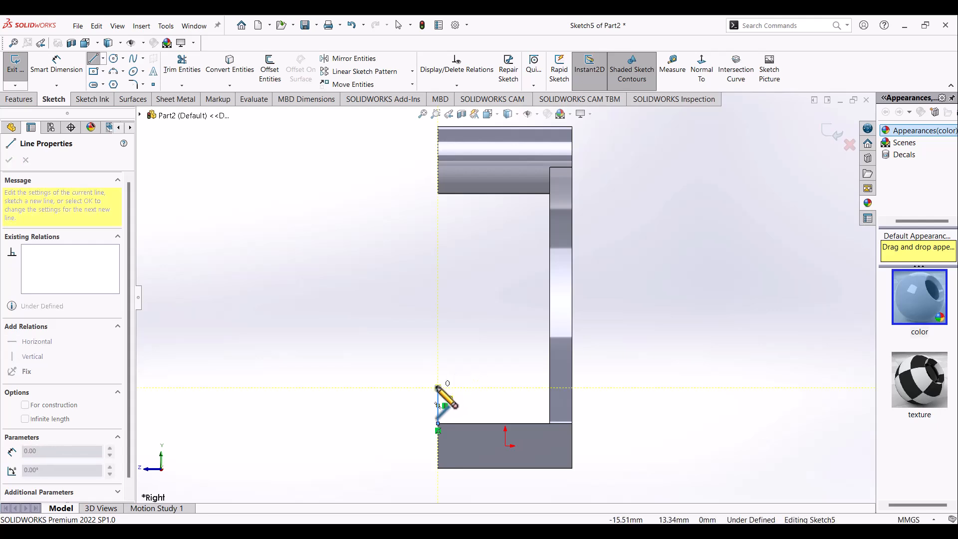
key("Escape")
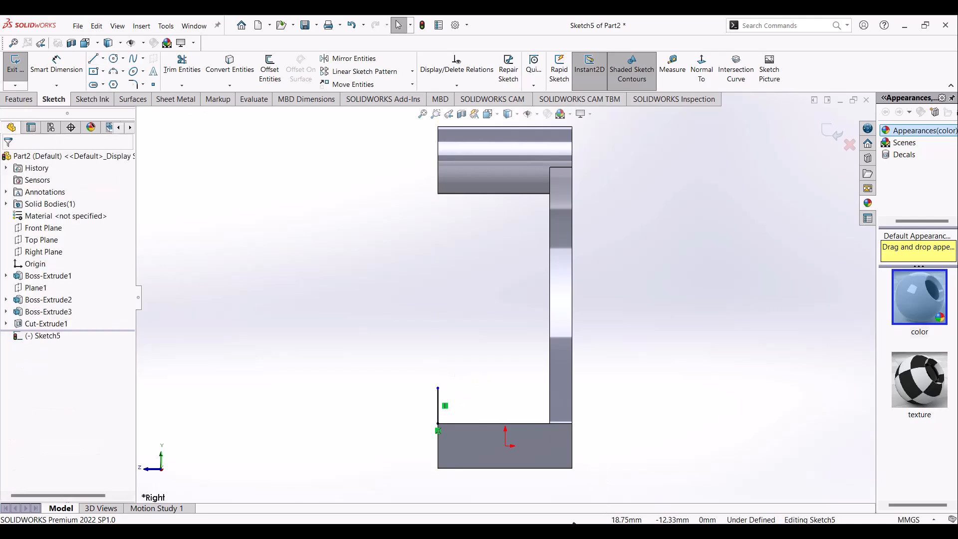
Step: Consult the exercise drawing PDF and draw a horizontal line about 11.1 mm long along the boss's underside, starting at the upright's front face
key("alt+Tab")
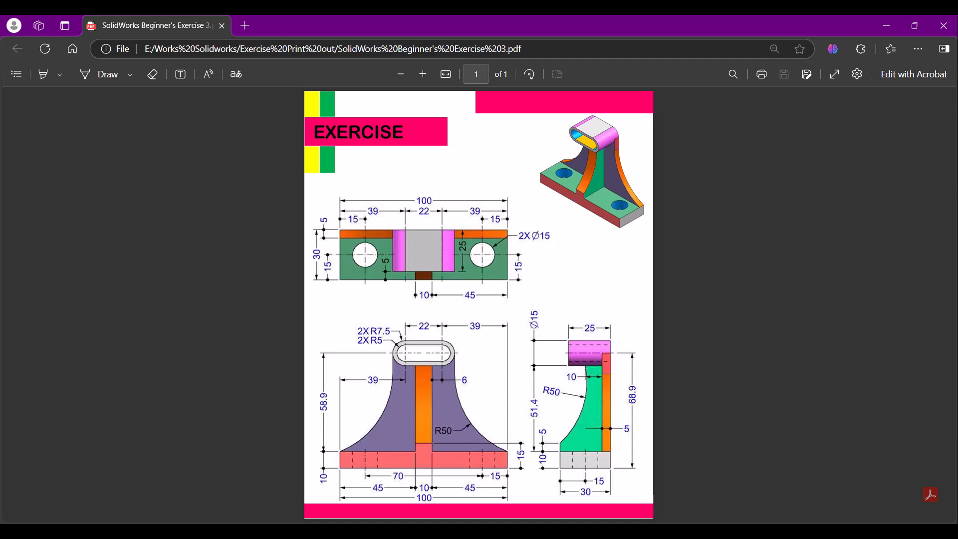
mouse_move(567, 531)
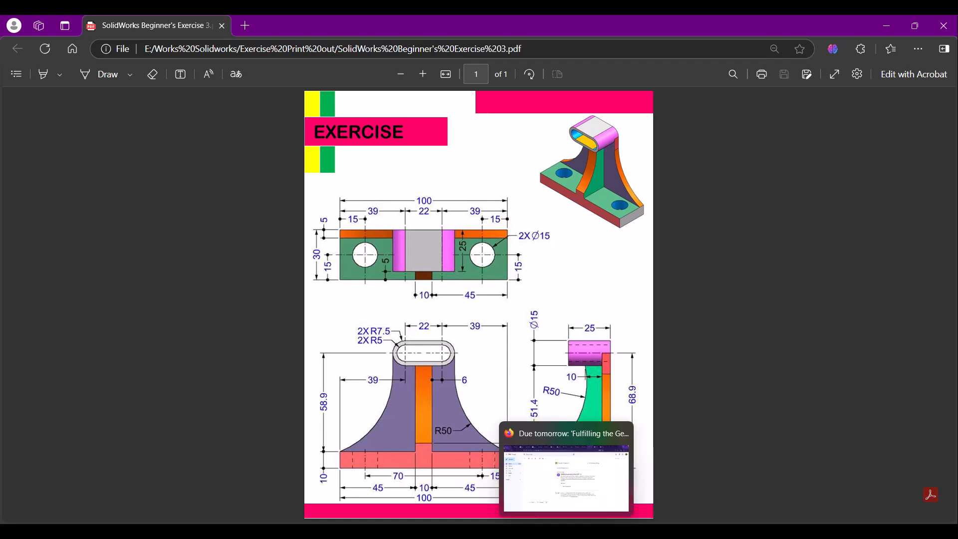
left_click(630, 531)
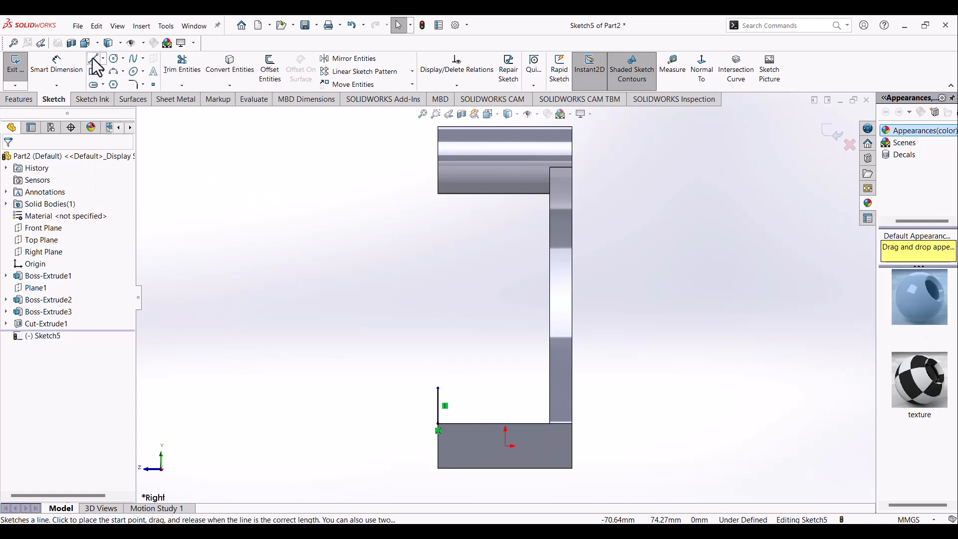
left_click(93, 59)
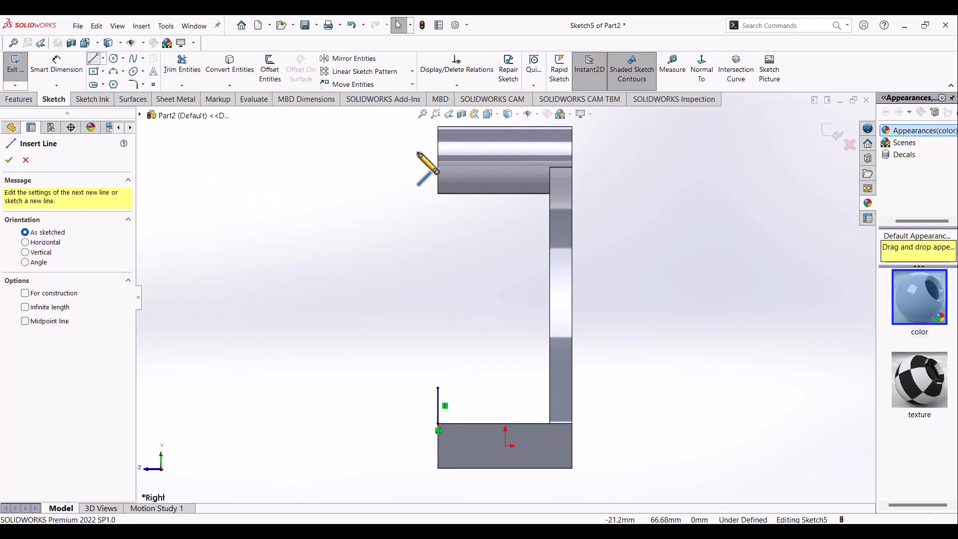
left_click(550, 194)
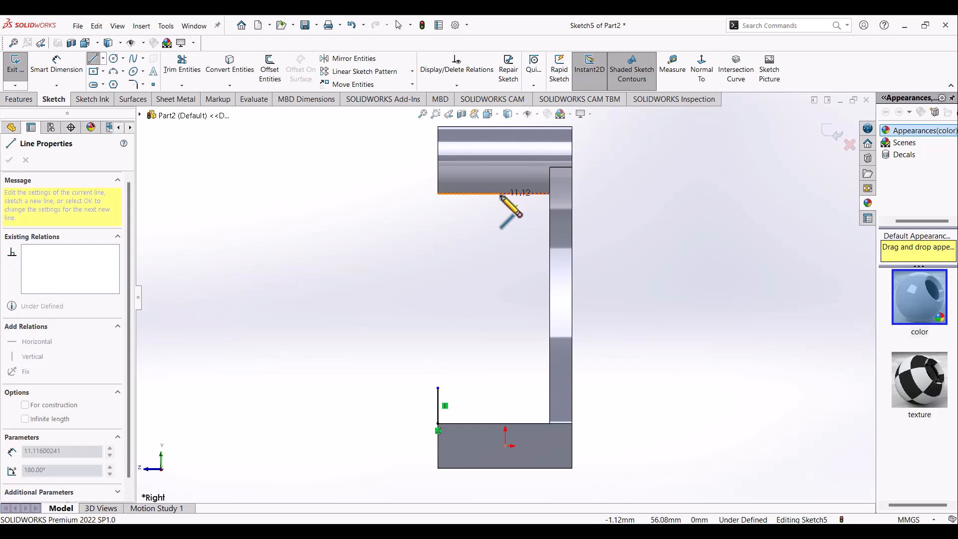
double_click(501, 194)
key("Escape")
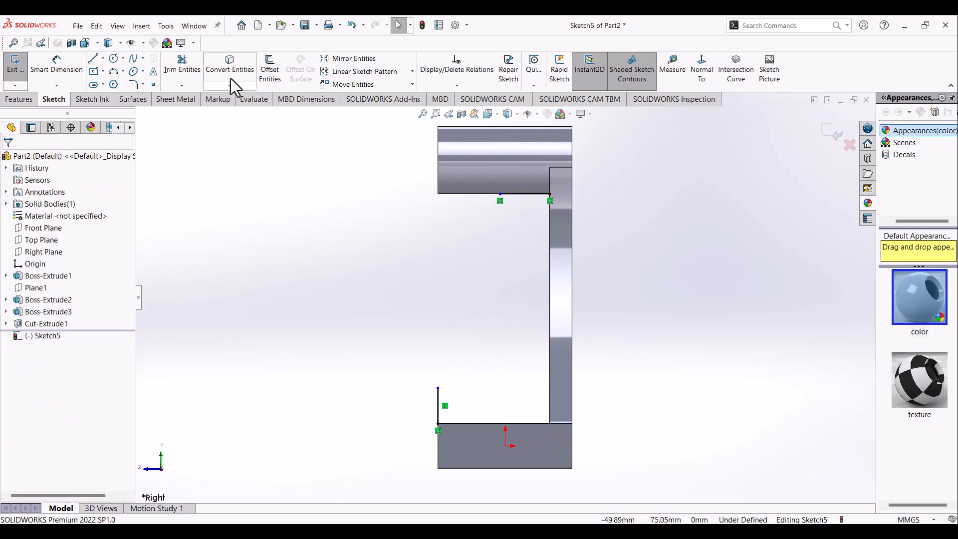
Step: Draw lines down the upright's front face and along the base's top edge to the short vertical line's lower end
left_click(550, 193)
left_click(550, 424)
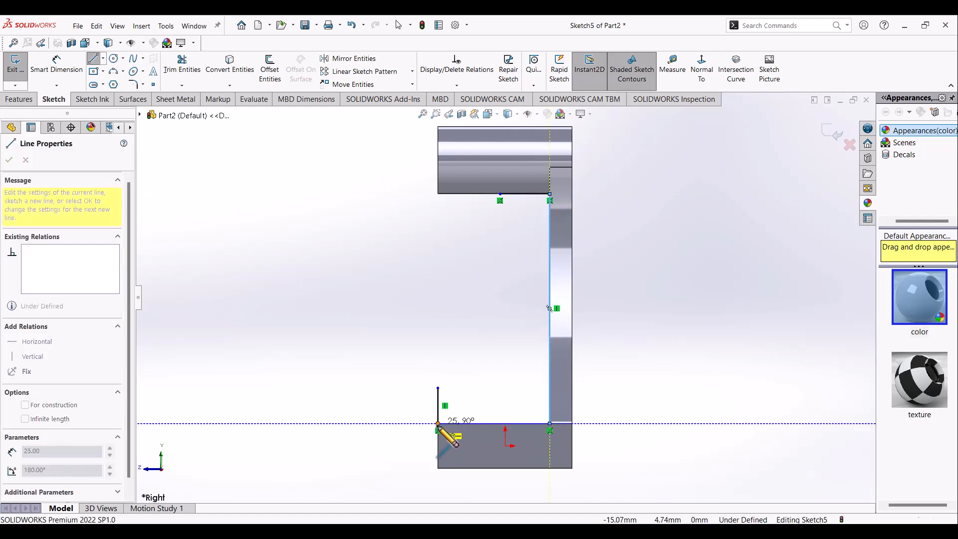
double_click(439, 423)
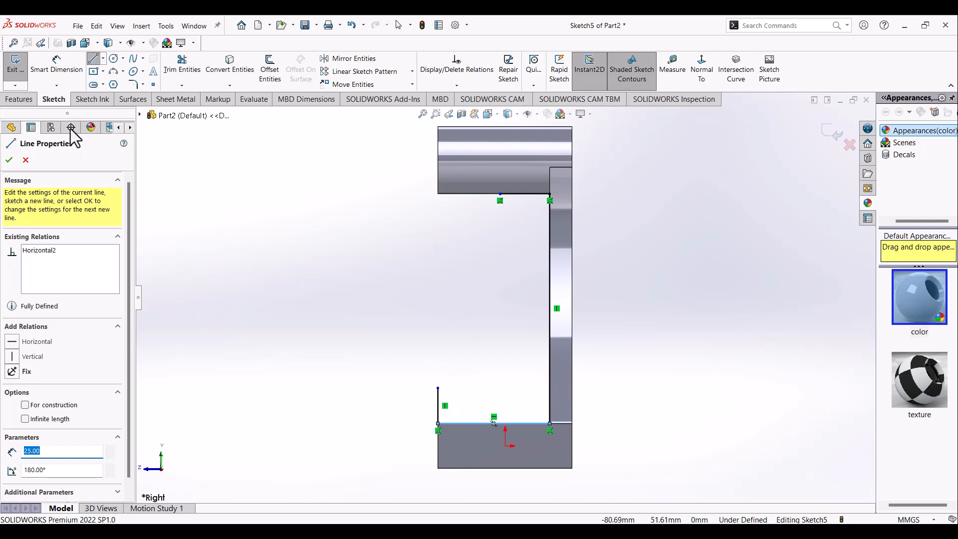
left_click(122, 72)
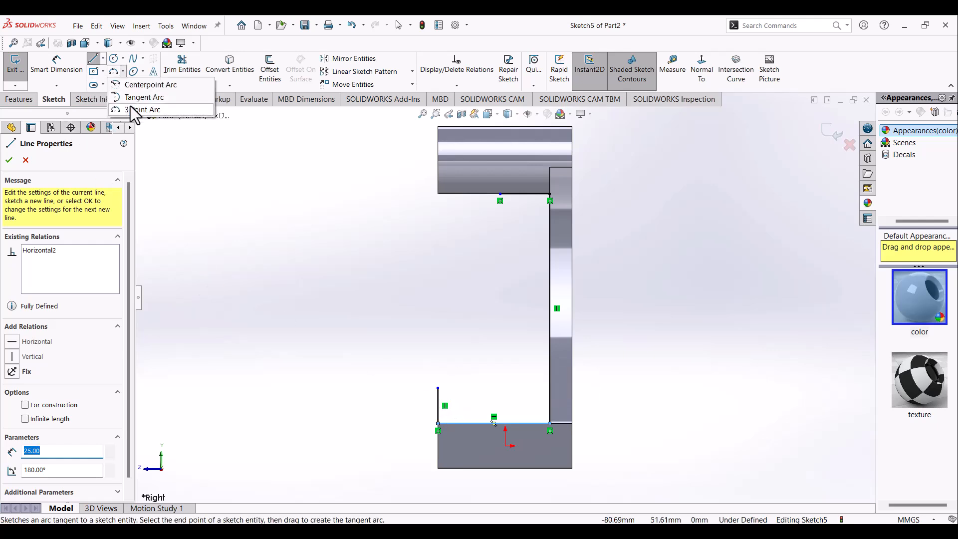
left_click(137, 110)
left_click(438, 389)
left_click(500, 194)
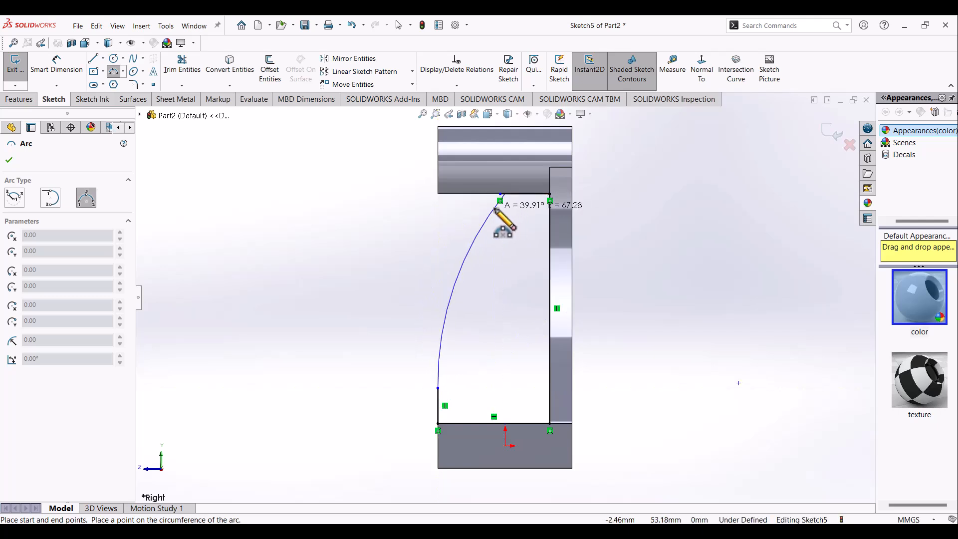
key("Escape")
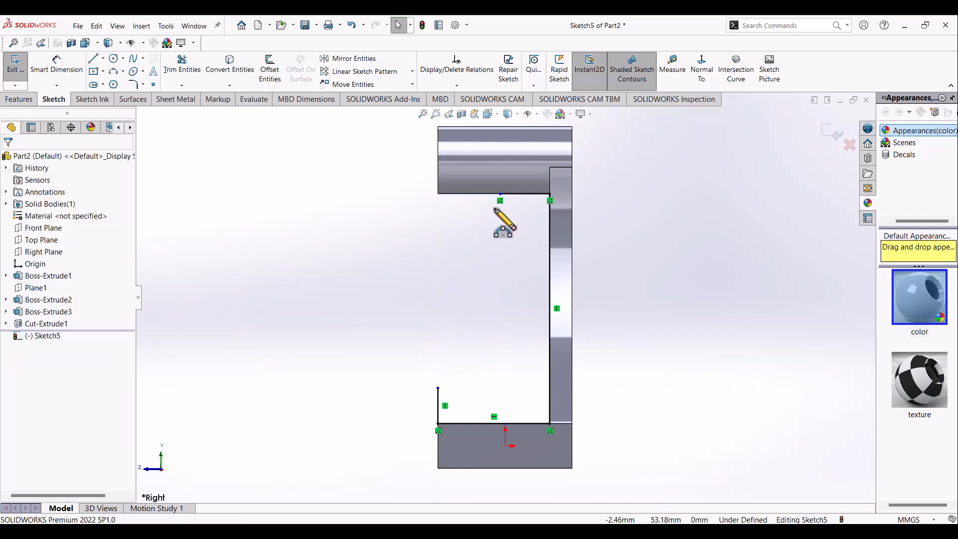
Step: Close the rib profile with a 3 Point Arc of about 34.4 mm radius, curving inward between the free ends of the short lines
left_click(113, 73)
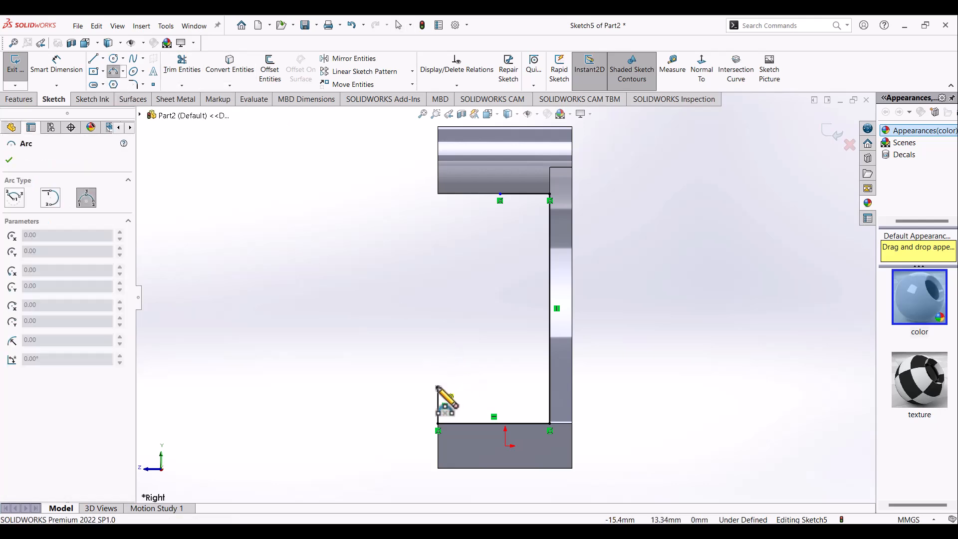
left_click(438, 388)
left_click(501, 195)
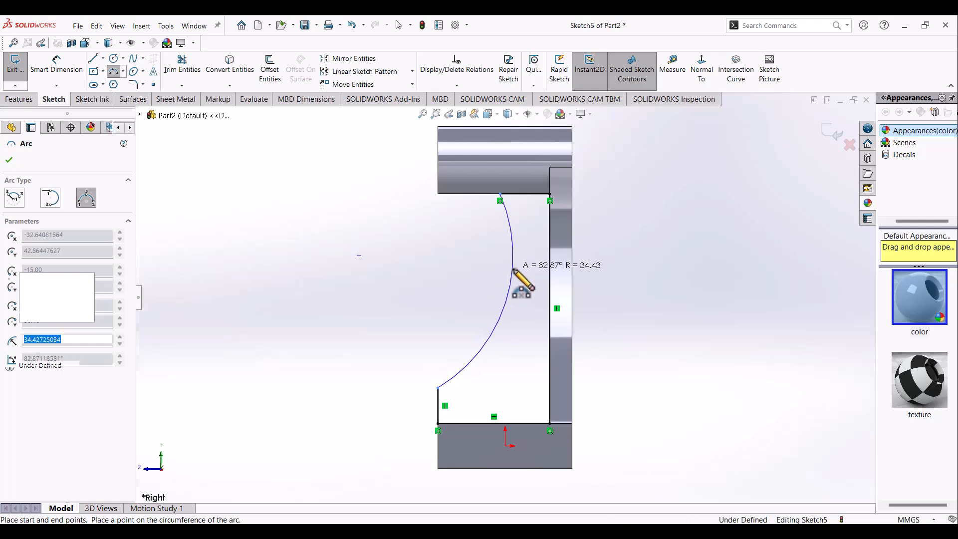
left_click(513, 268)
key("Escape")
Step: Dimension the rib profile's upper horizontal line as 10 mm and its short front vertical line as 5 mm
left_click(48, 64)
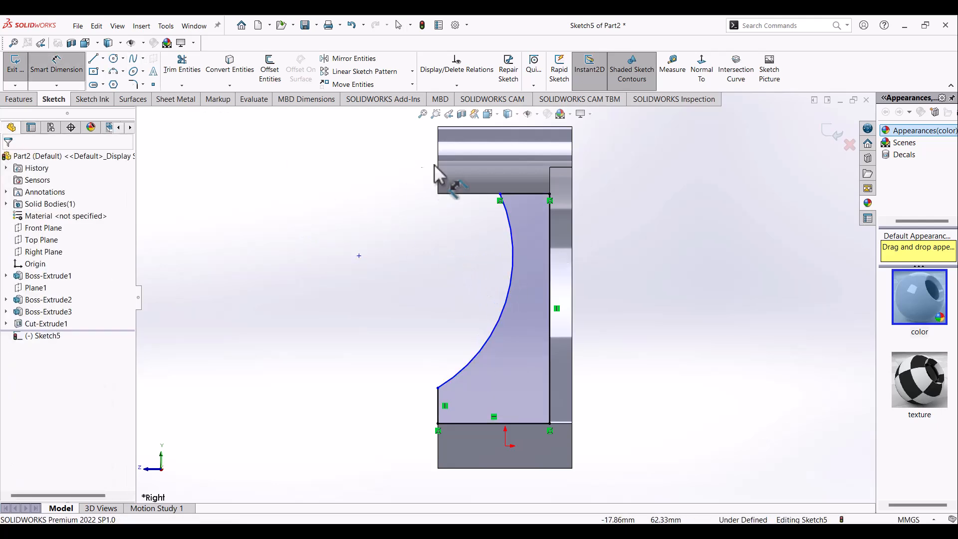
left_click(519, 192)
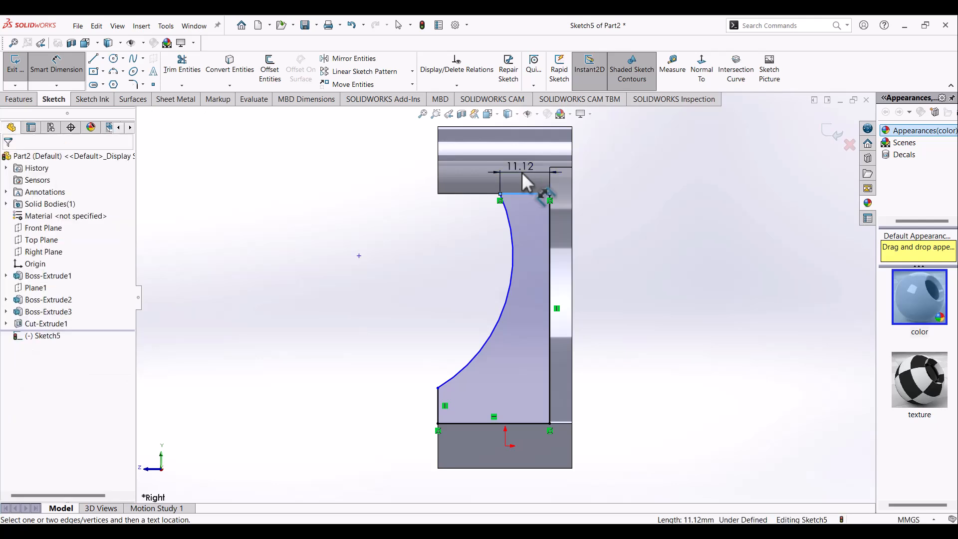
left_click(507, 178)
type("10")
key("Return")
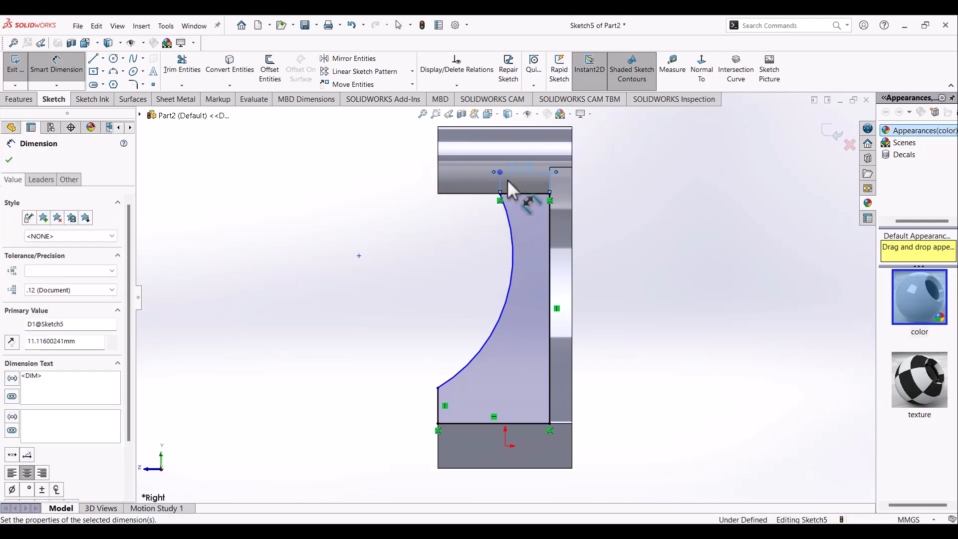
left_click(438, 406)
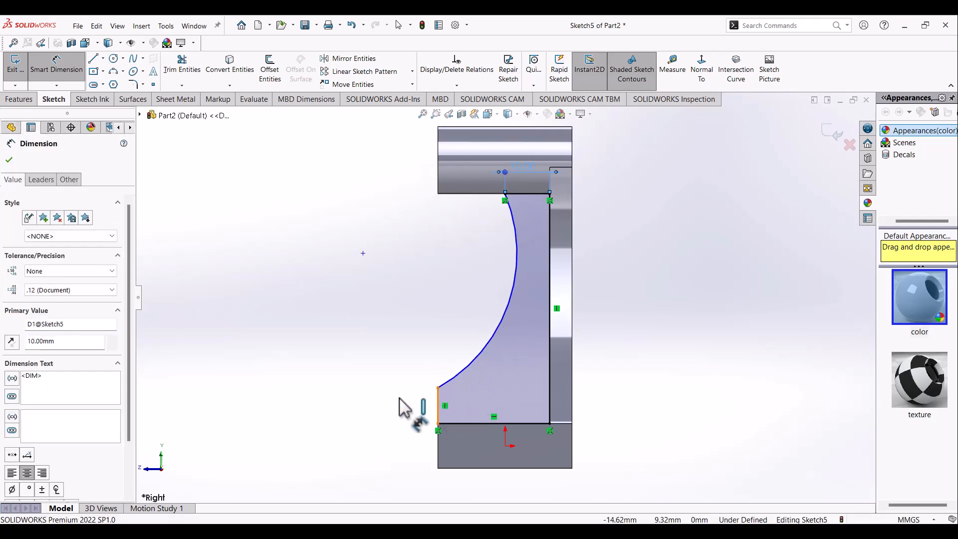
left_click(399, 398)
key("Return")
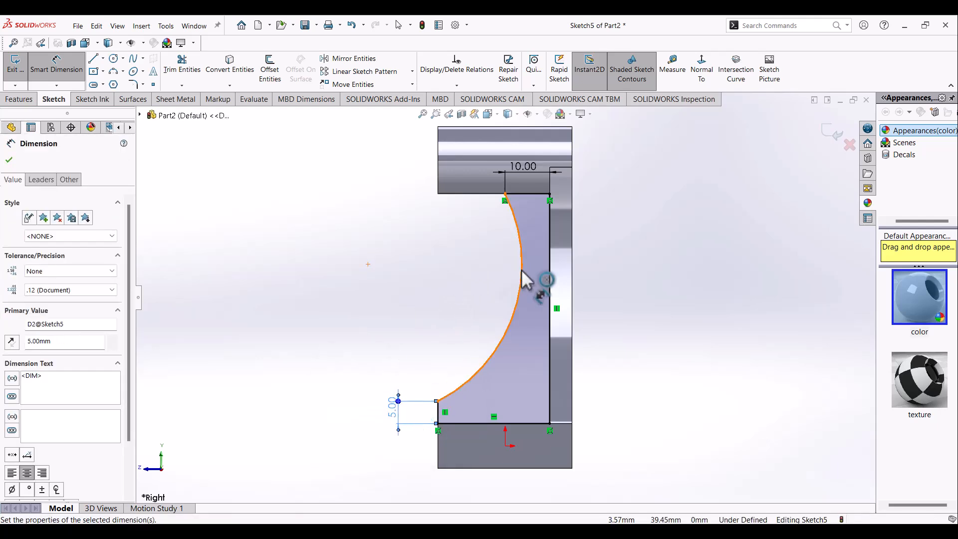
Step: Dimension the rib profile's arc with a radius of 50 mm
left_click(522, 280)
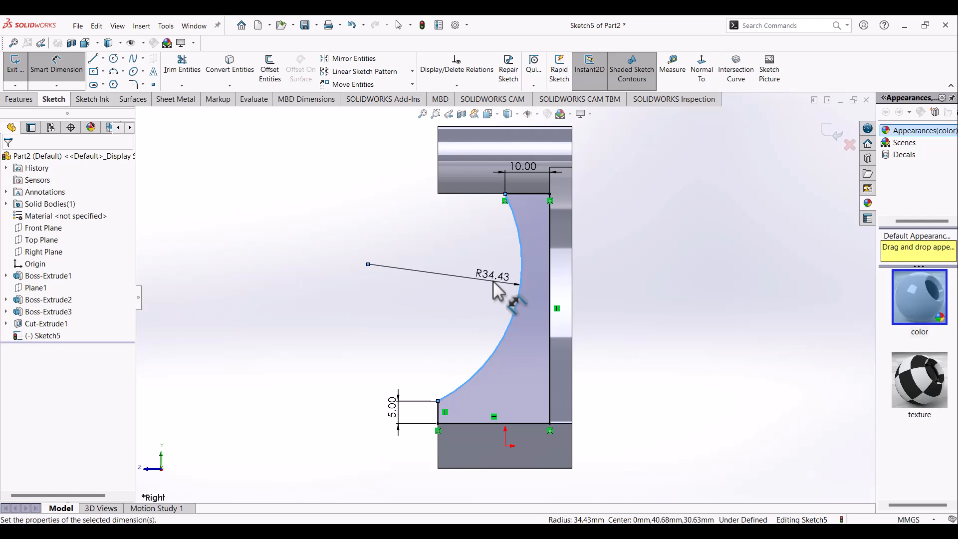
left_click(498, 289)
type("50")
key("Return")
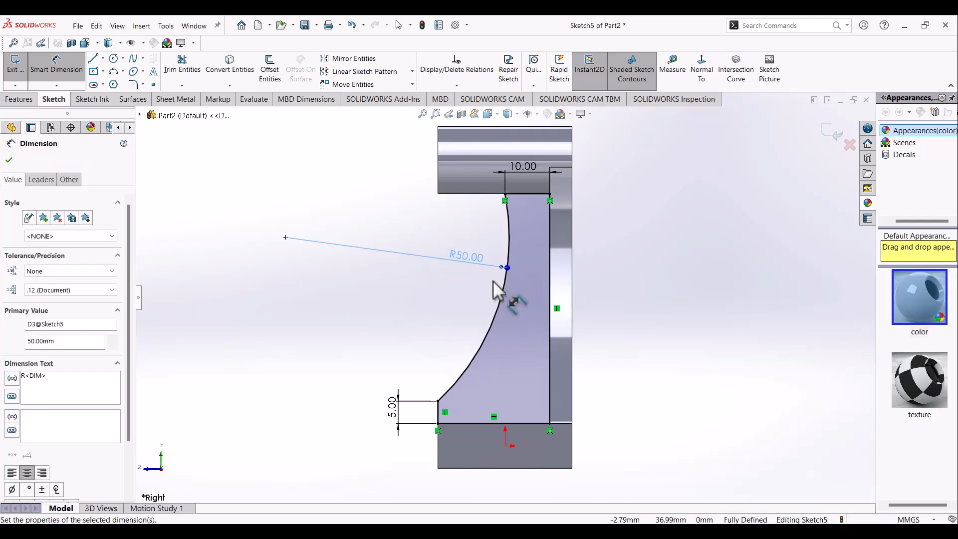
left_click(364, 292)
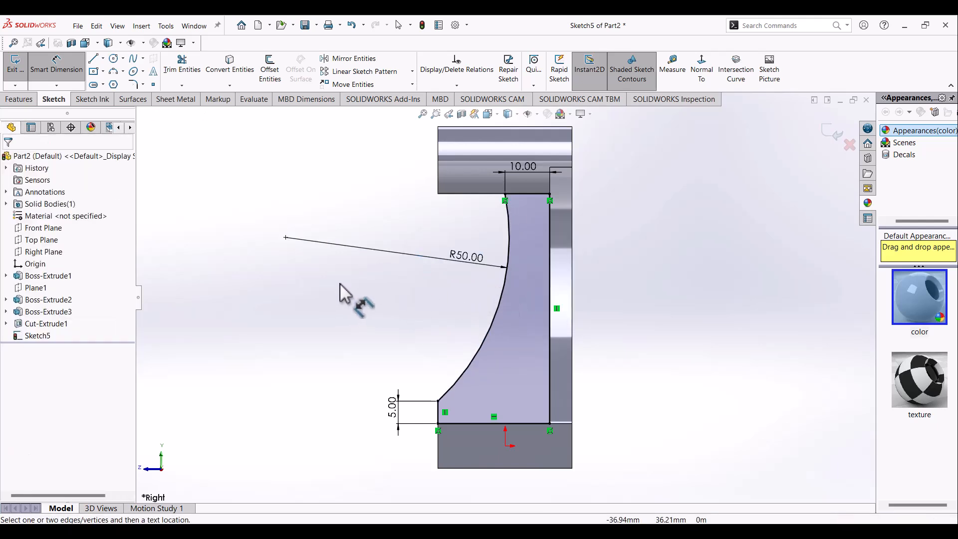
Step: Extrude the rib profile as a Mid Plane boss with a depth of 10 mm, checking the rib width in the exercise drawing
left_click(21, 101)
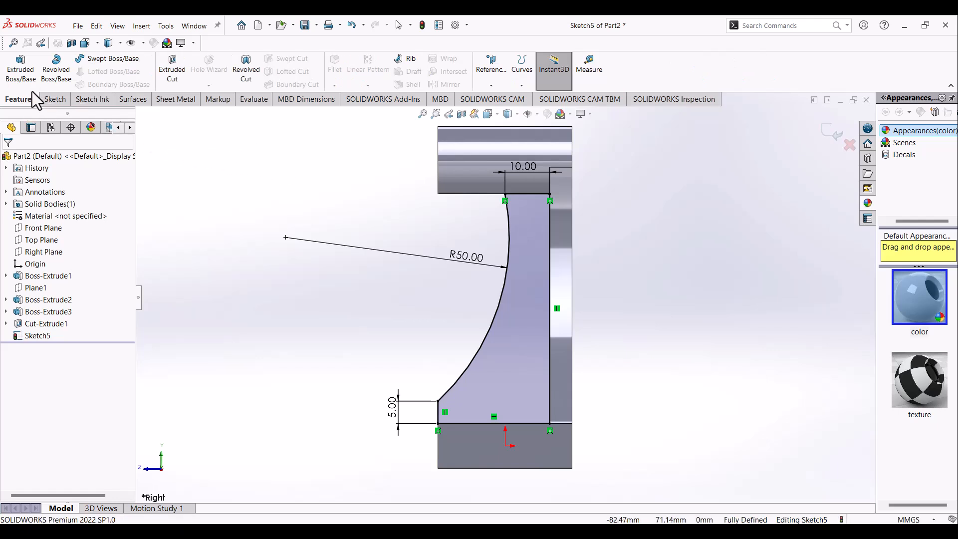
left_click(19, 72)
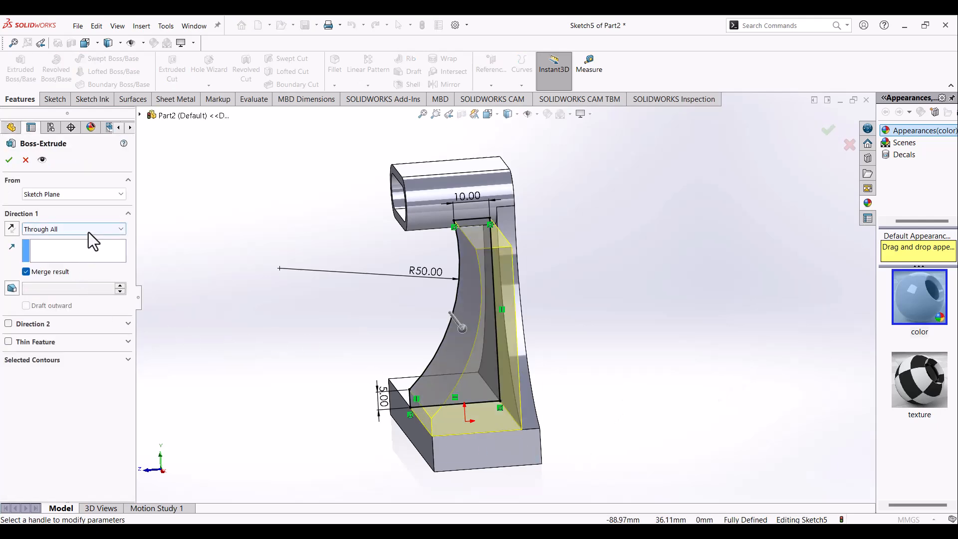
left_click(89, 233)
left_click(86, 290)
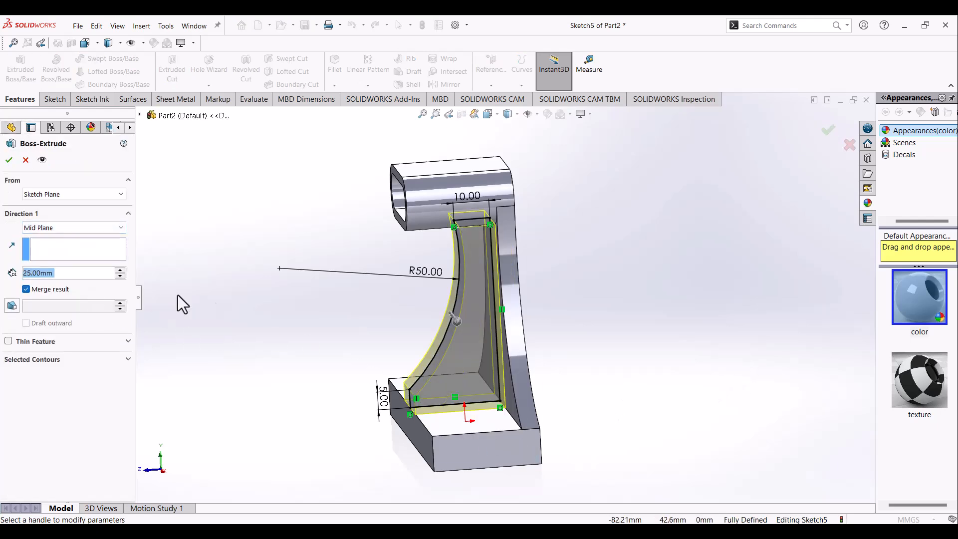
middle_click_drag(439, 326, 487, 368)
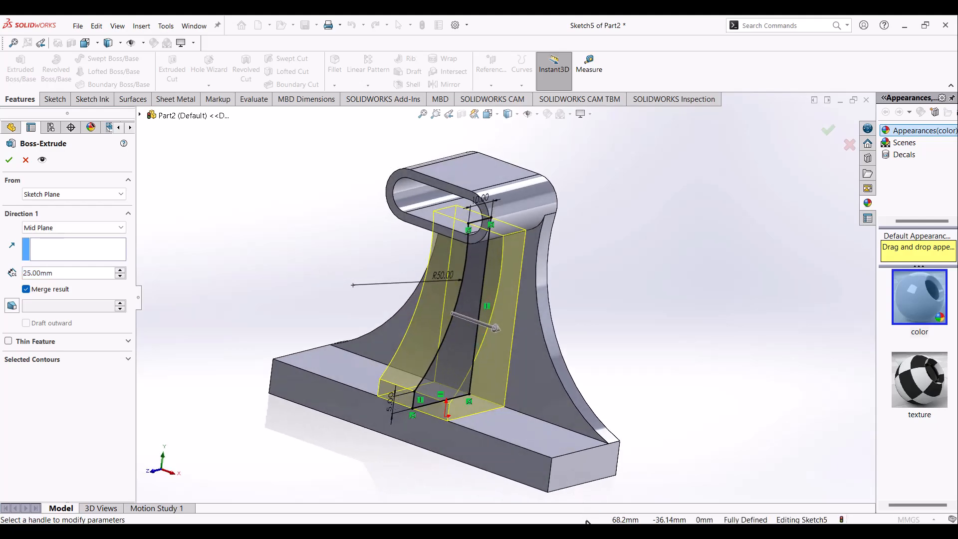
key("alt+Tab")
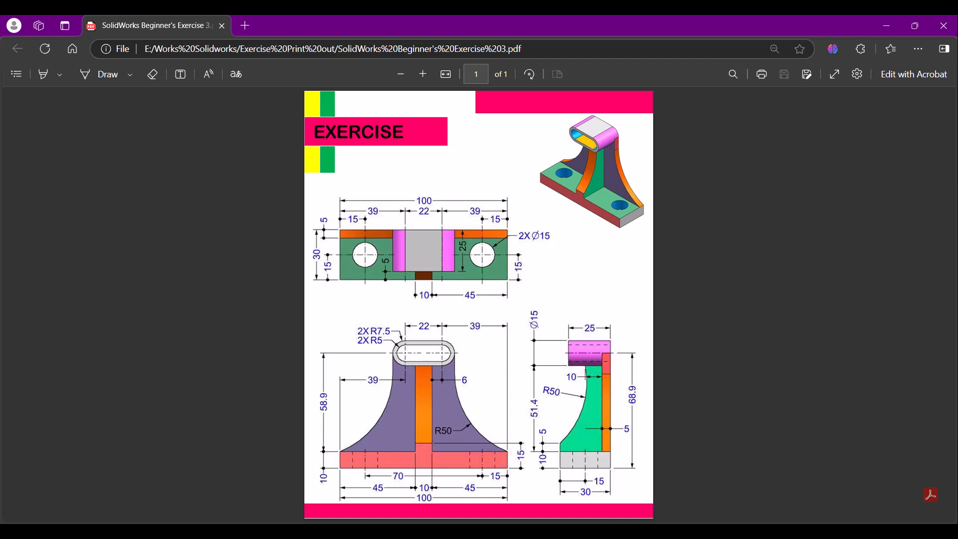
key("alt+Tab")
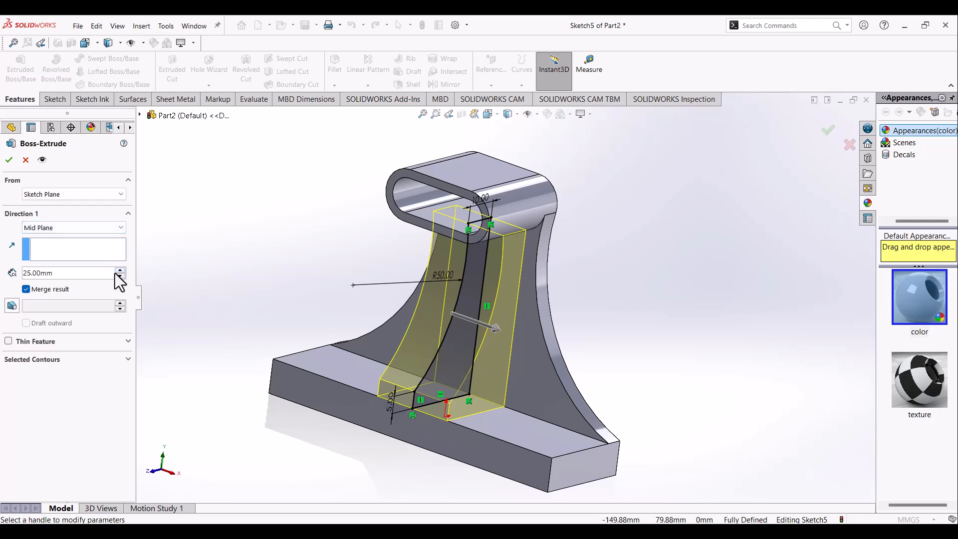
left_click(103, 277)
type("10")
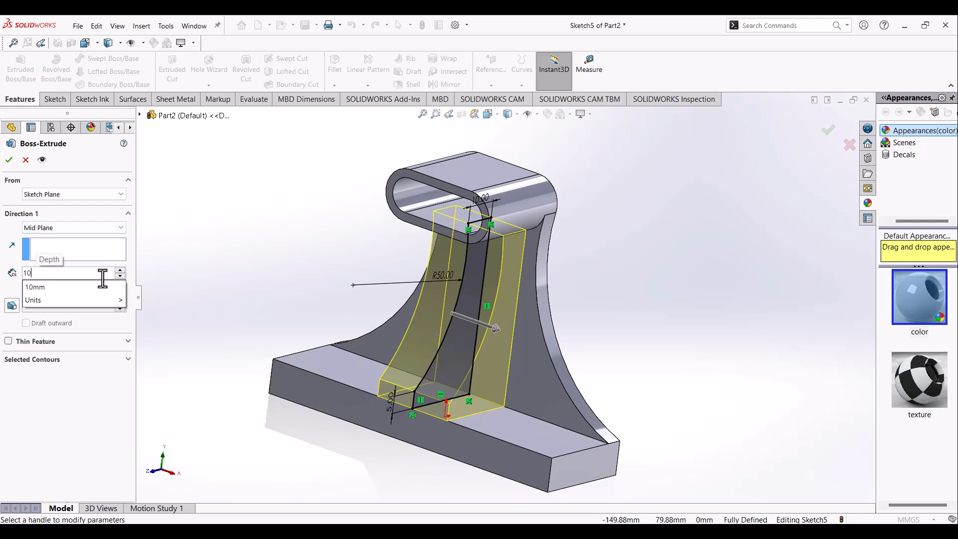
key("Return")
middle_click_drag(475, 244, 524, 250)
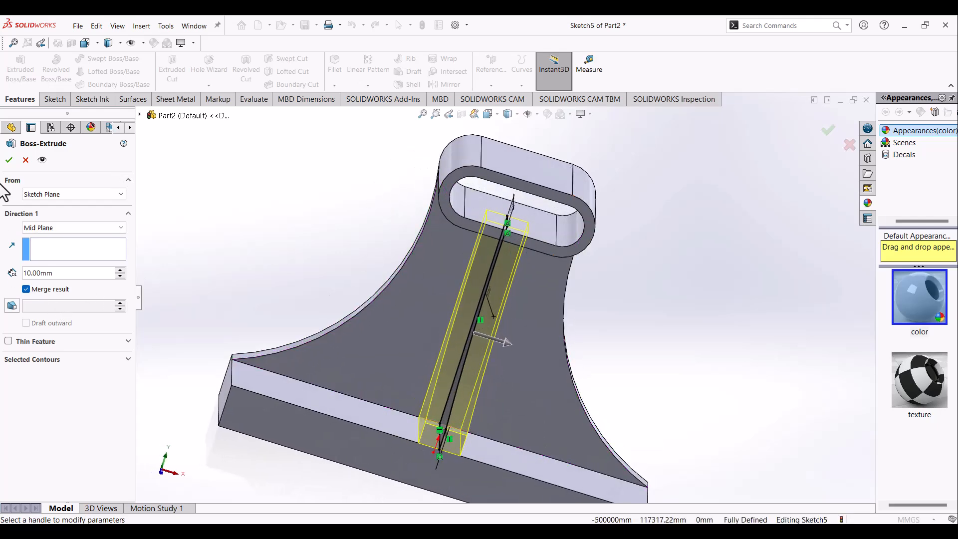
left_click(6, 164)
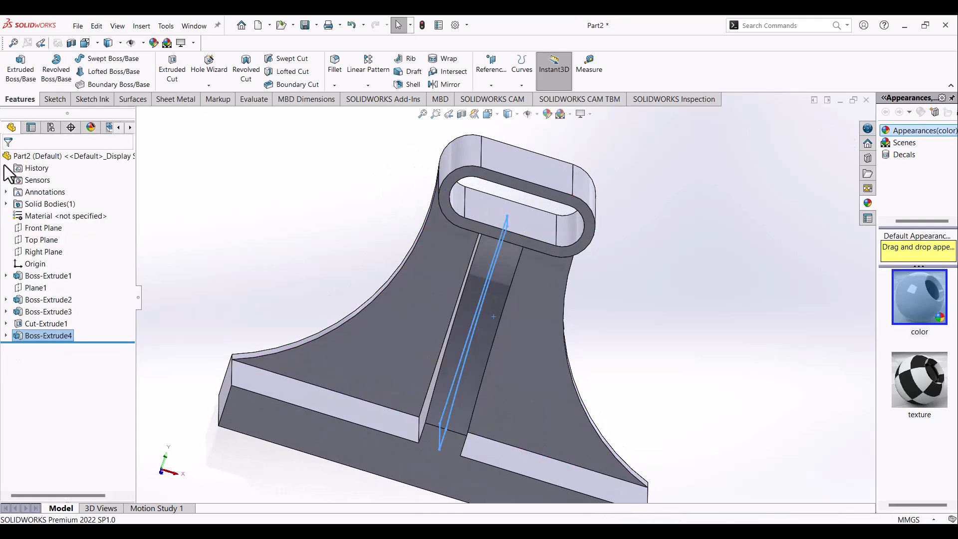
left_click(359, 256)
Step: Apply a green color to the base's two top faces and both side faces of the central rib
middle_click_drag(508, 339, 474, 451)
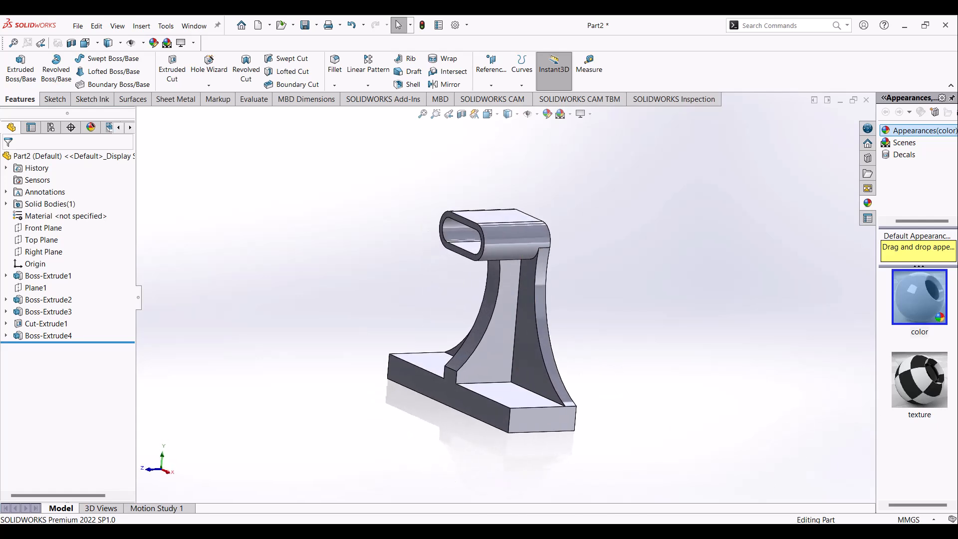
key("alt+Tab")
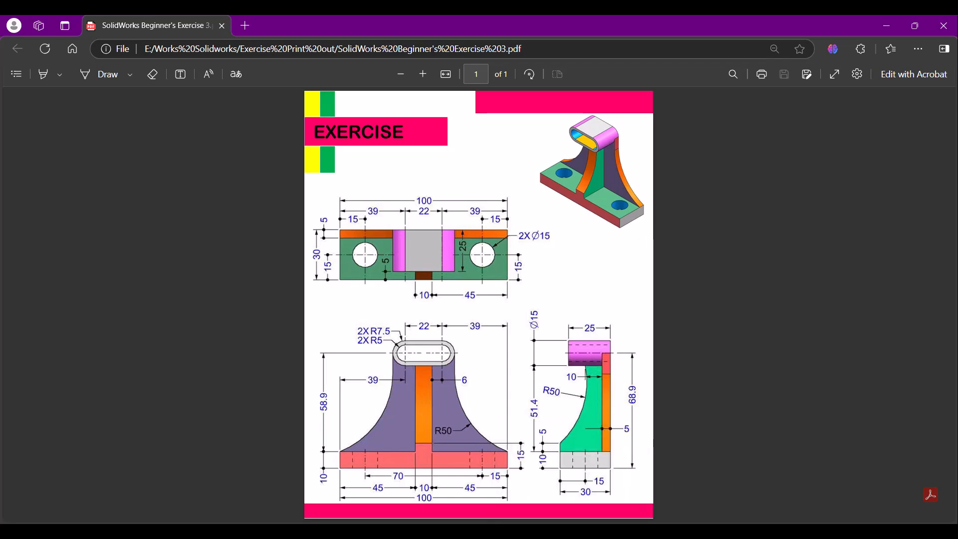
key("alt+Tab")
left_click(500, 391)
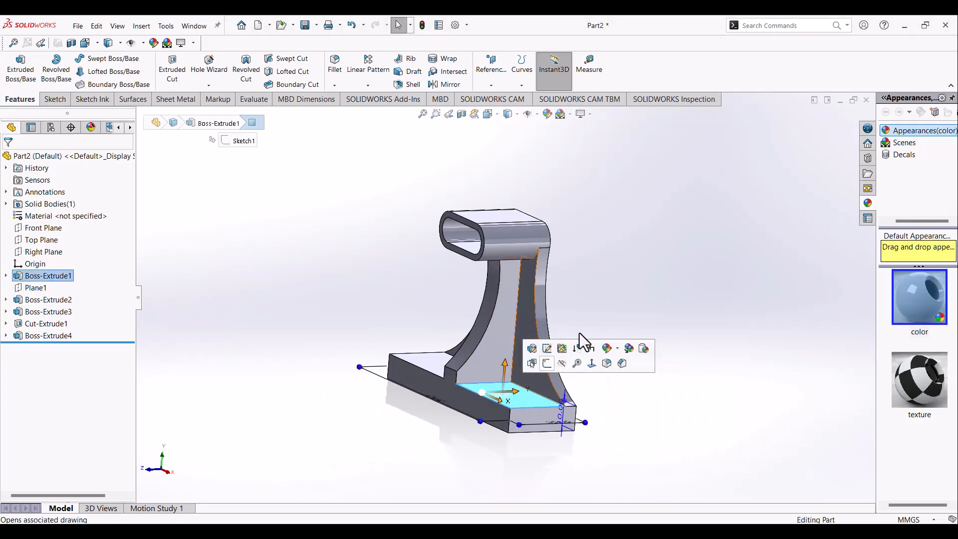
left_click(619, 353)
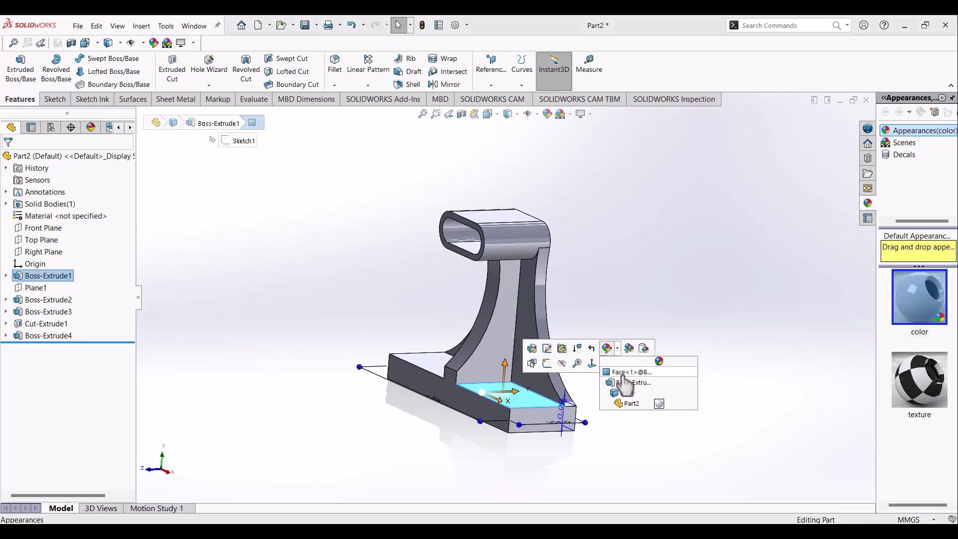
left_click(623, 376)
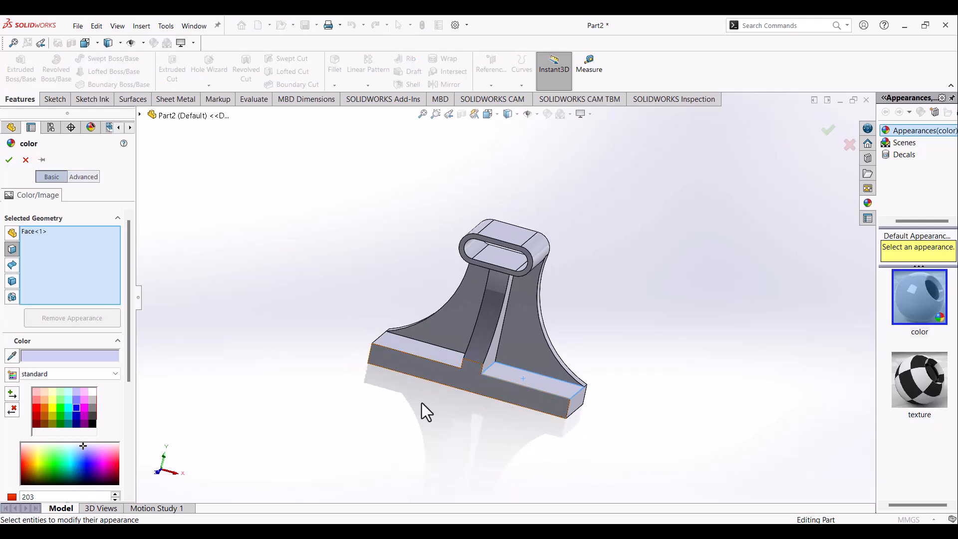
left_click(60, 417)
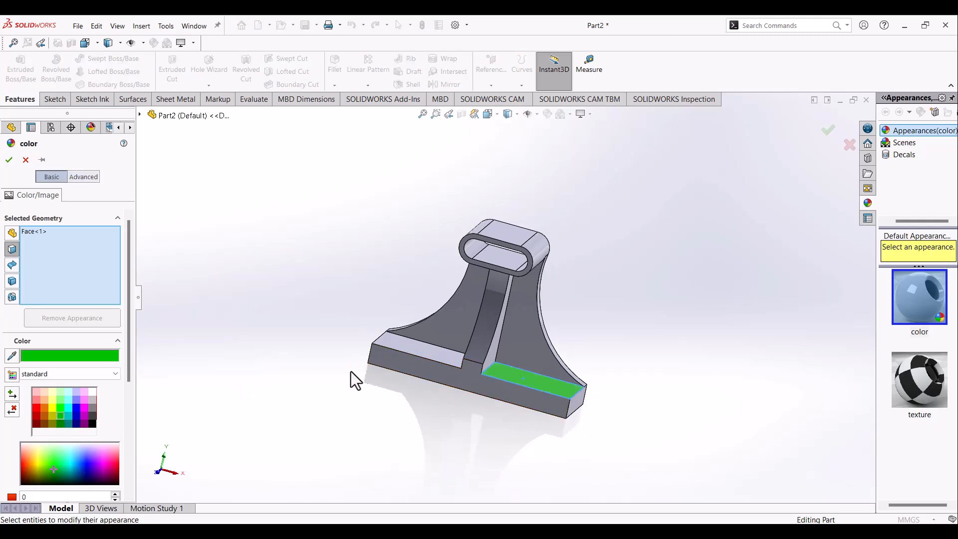
left_click(444, 348)
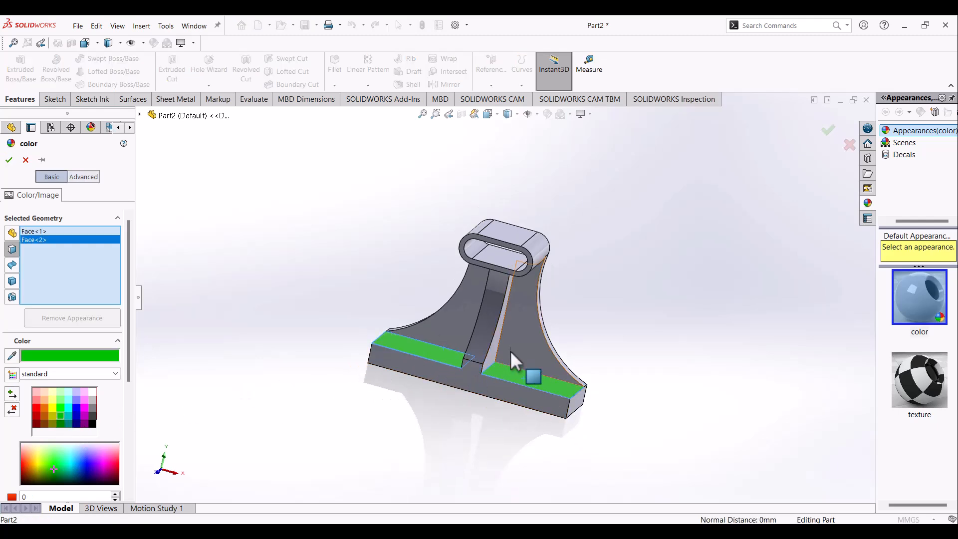
left_click(492, 352)
mouse_move(466, 347)
middle_mouse_down()
mouse_move(479, 352)
mouse_move(472, 364)
middle_mouse_up()
left_click(469, 345)
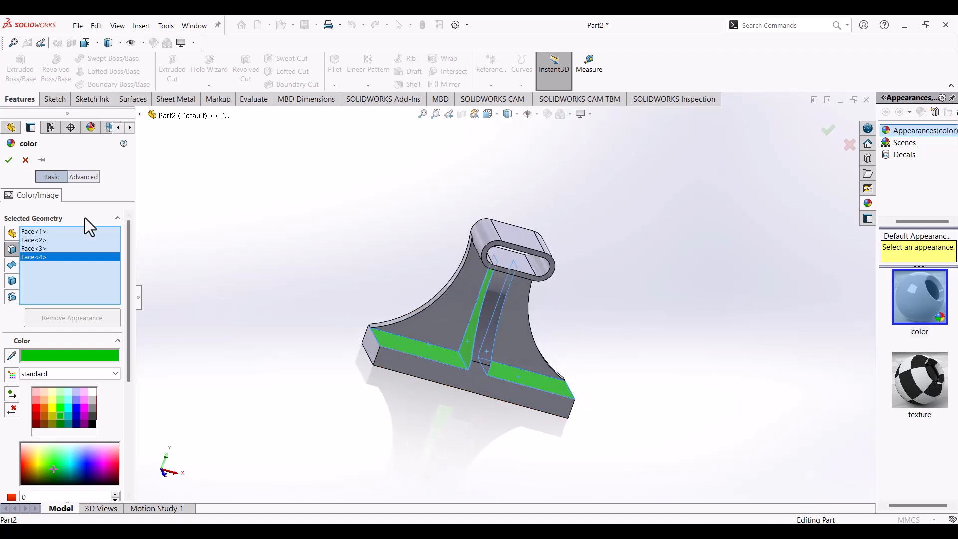
left_click(9, 159)
Step: Create a reference plane coincident with the base's top face and enlarge its outline well beyond the part
middle_click_drag(464, 382, 469, 401)
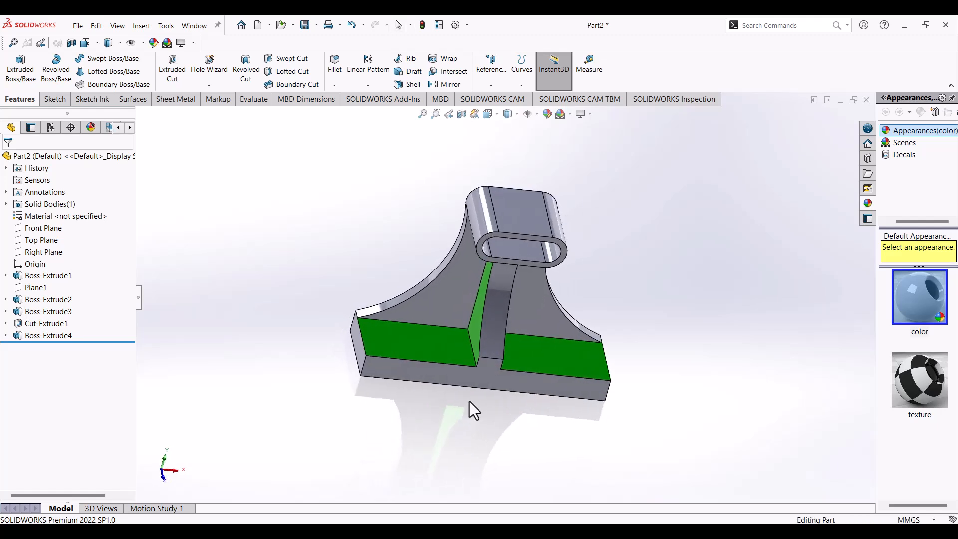
left_click(549, 358)
left_click(490, 84)
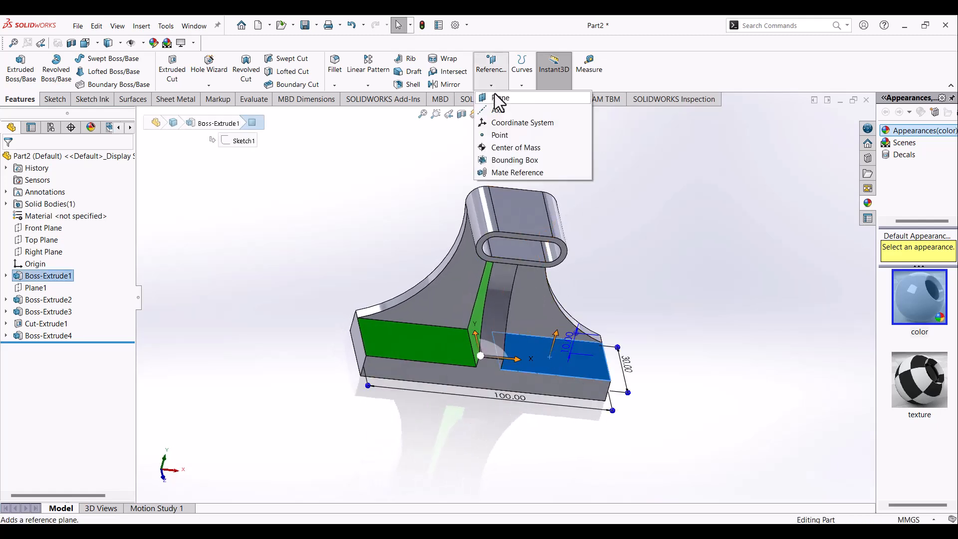
left_click(500, 98)
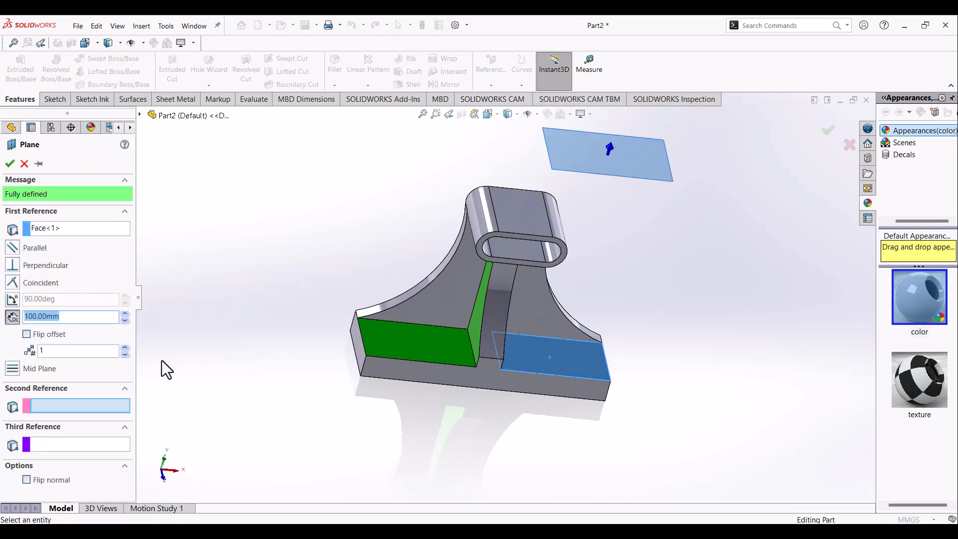
left_click(10, 164)
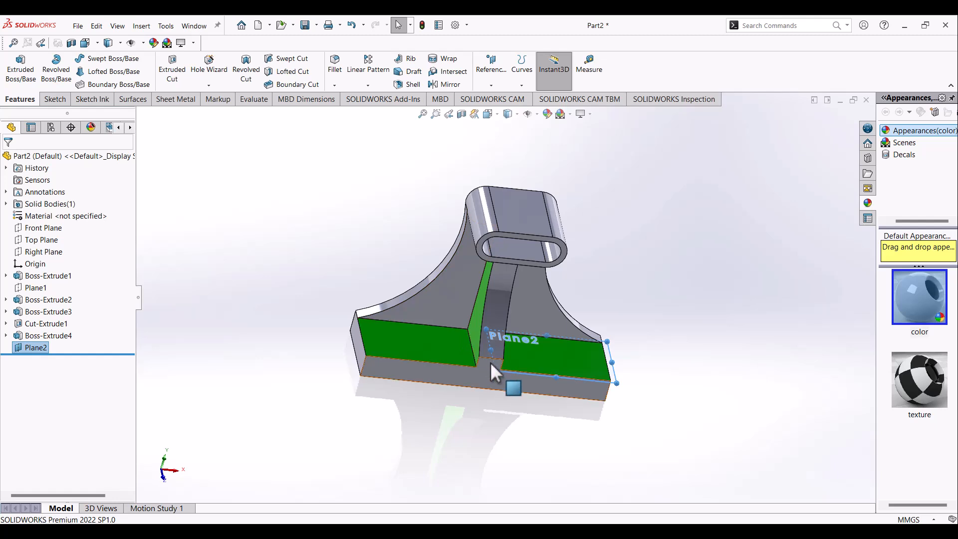
left_click_drag(495, 371, 145, 391)
left_click_drag(607, 341, 679, 234)
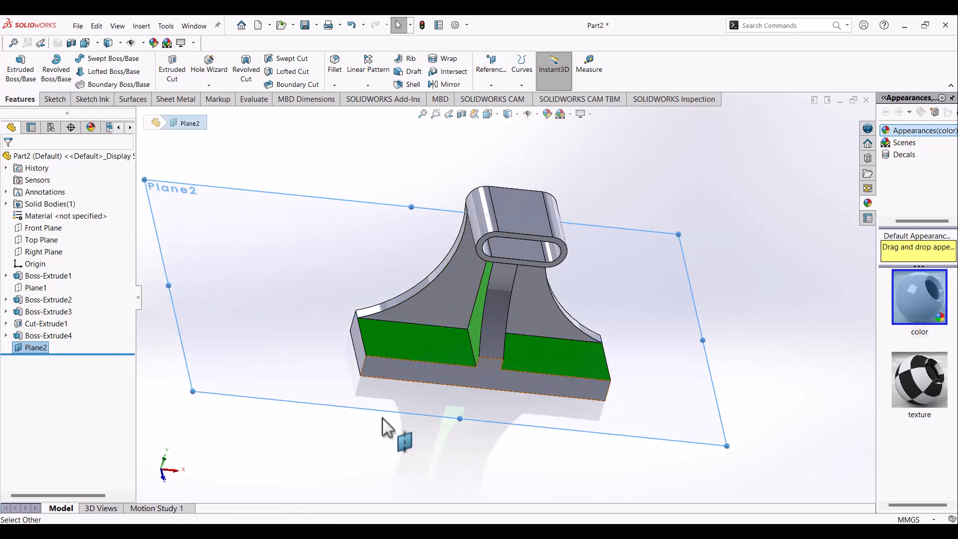
Step: Start a sketch on the new reference plane and consult the exercise PDF for the hole positions
left_click(22, 349)
left_click(34, 335)
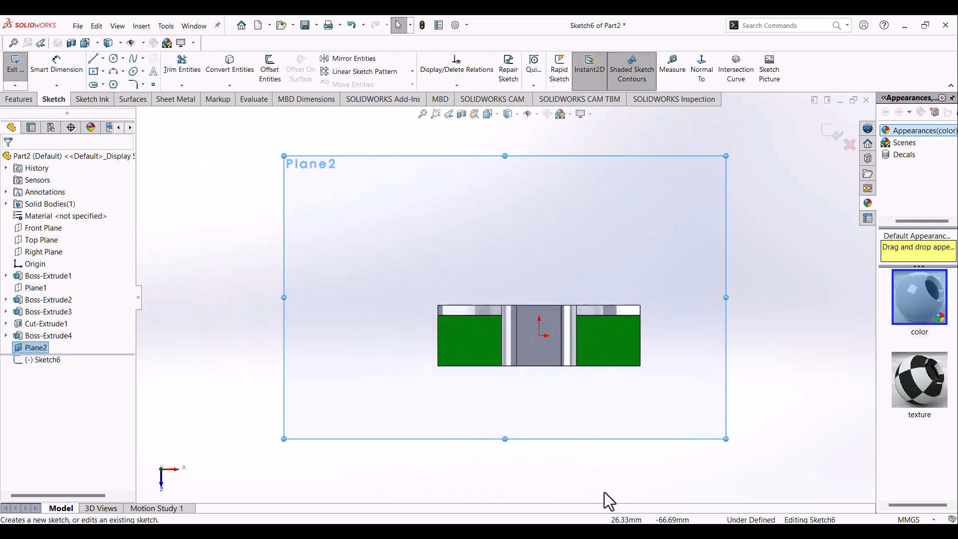
mouse_move(649, 531)
left_click(539, 534)
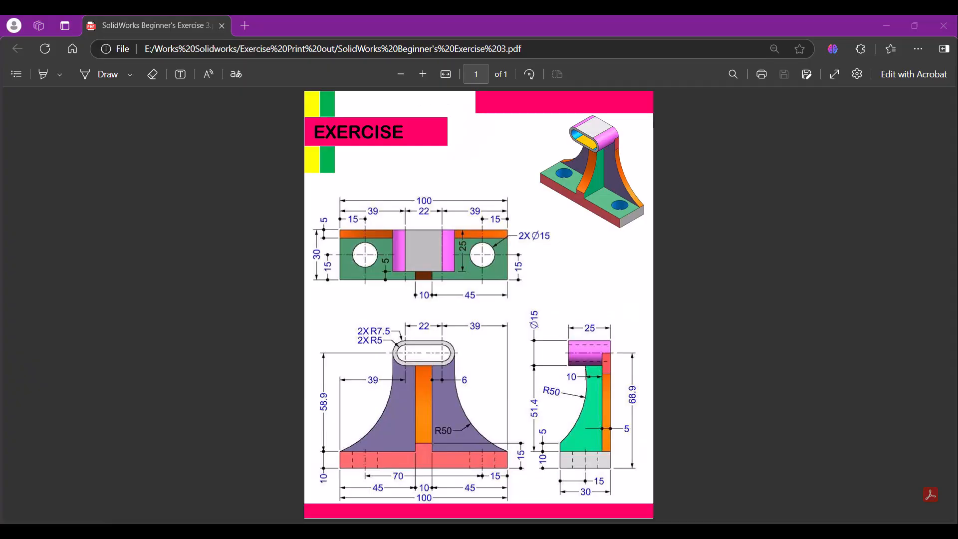
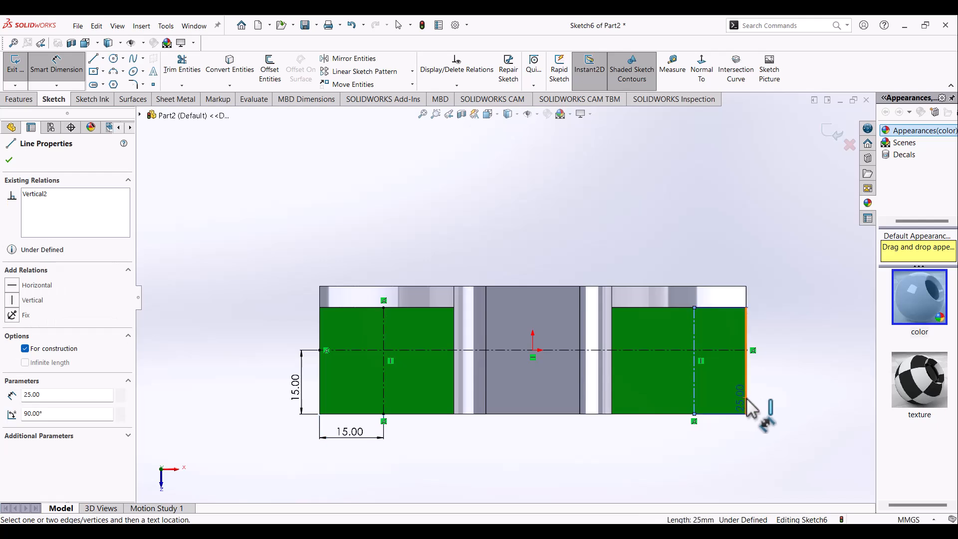
Step: Dimension the right vertical centerline 15 mm from the base's right edge
left_click(724, 440)
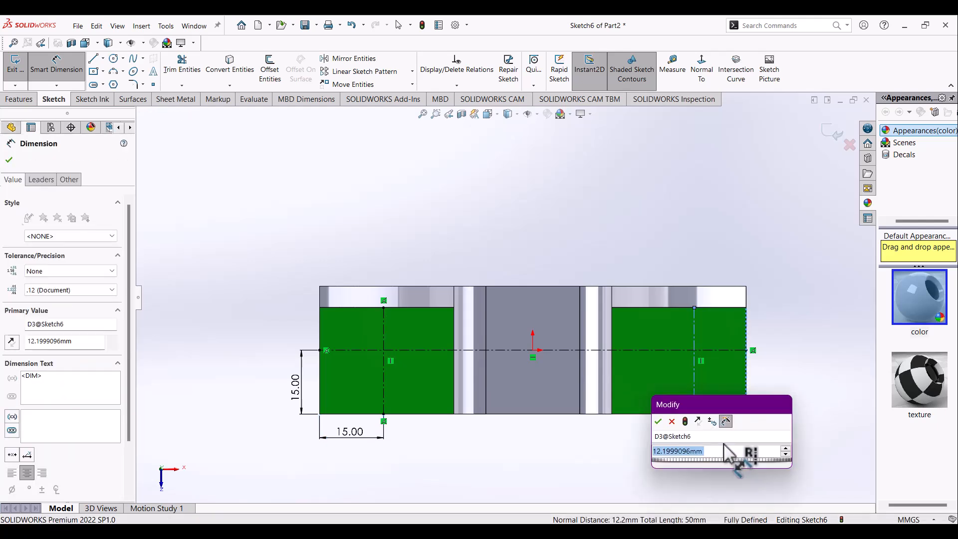
type("15")
key("Return")
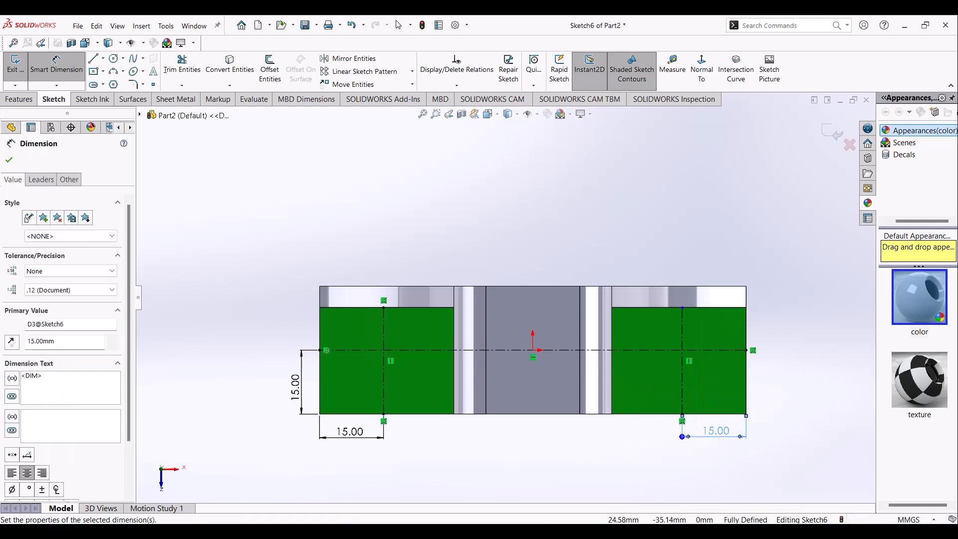
Step: Check the hole size in the exercise PDF and sketch a circle of about 6.3 mm radius at the left centerline intersection
left_click(539, 479)
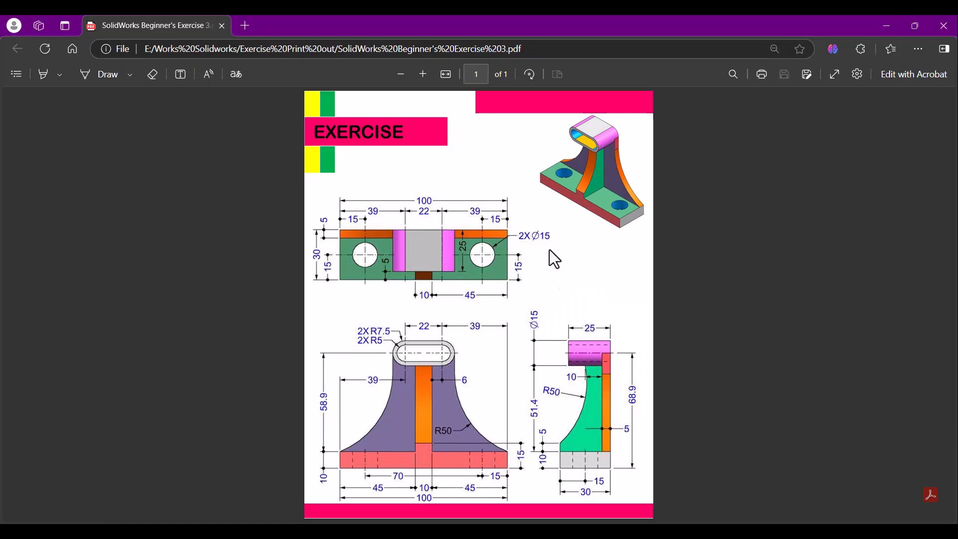
key("alt+Tab")
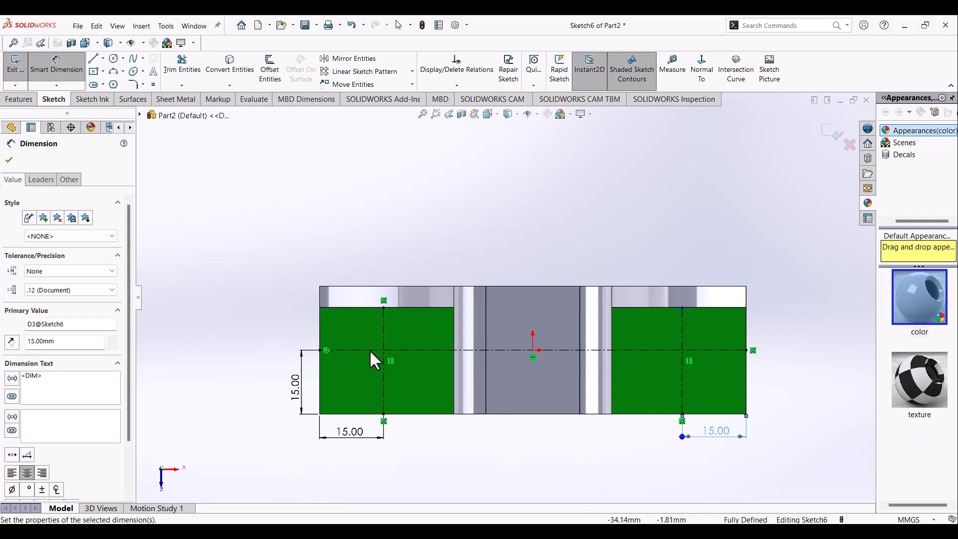
left_click(113, 59)
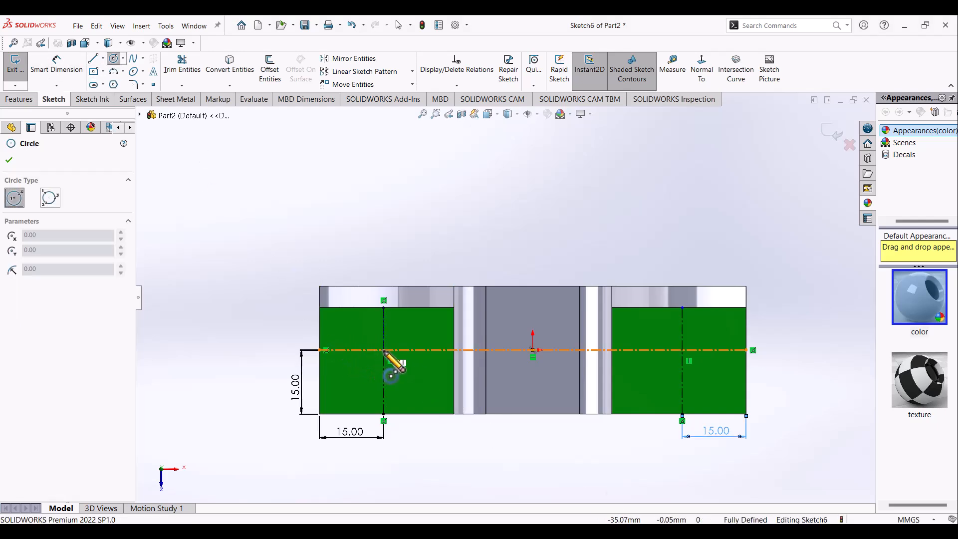
scroll(384, 352, "down", 5)
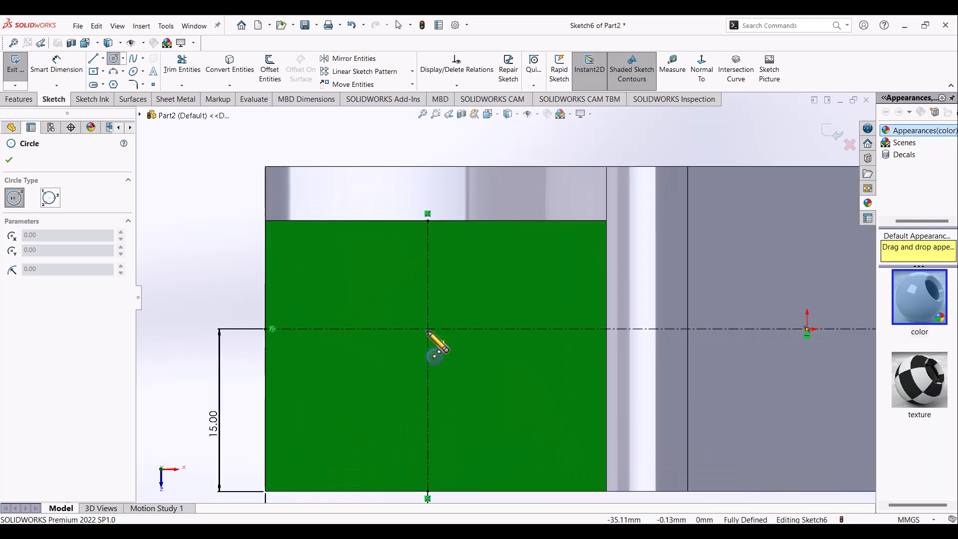
left_click_drag(427, 329, 487, 292)
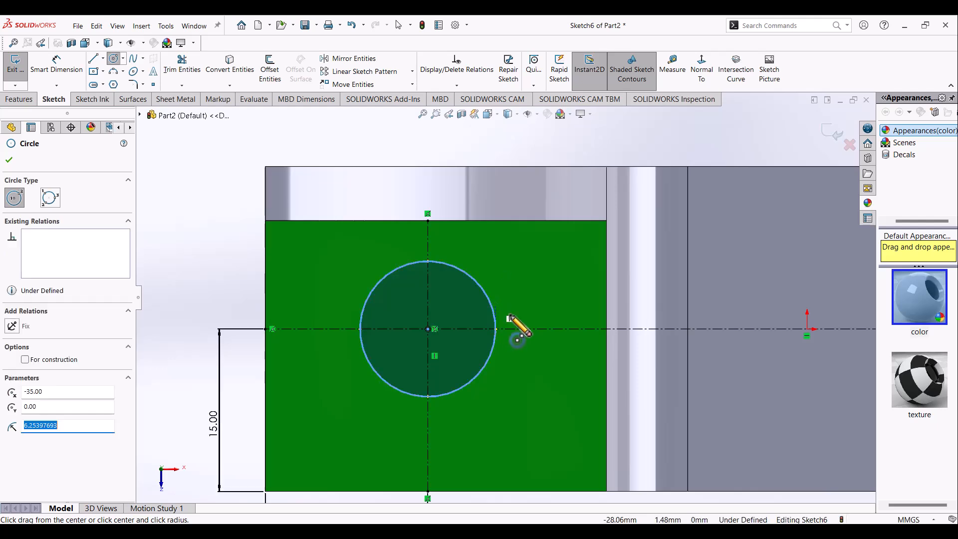
Step: Sketch a second circle of about 6 mm radius at the right centerline intersection
scroll(513, 325, "up", 3)
scroll(751, 310, "down", 2)
scroll(758, 312, "up", 4)
scroll(690, 320, "down", 4)
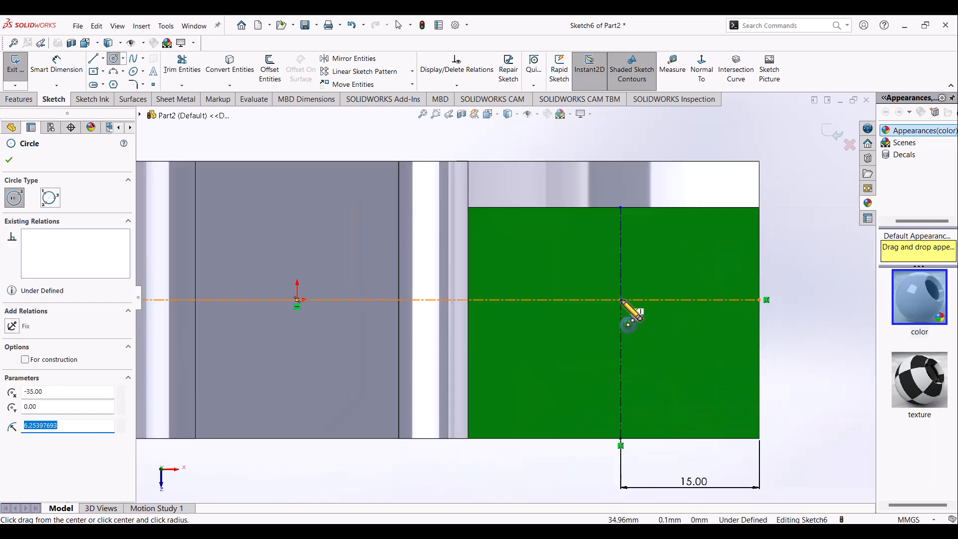
left_click(620, 300)
left_click(657, 265)
scroll(639, 240, "up", 3)
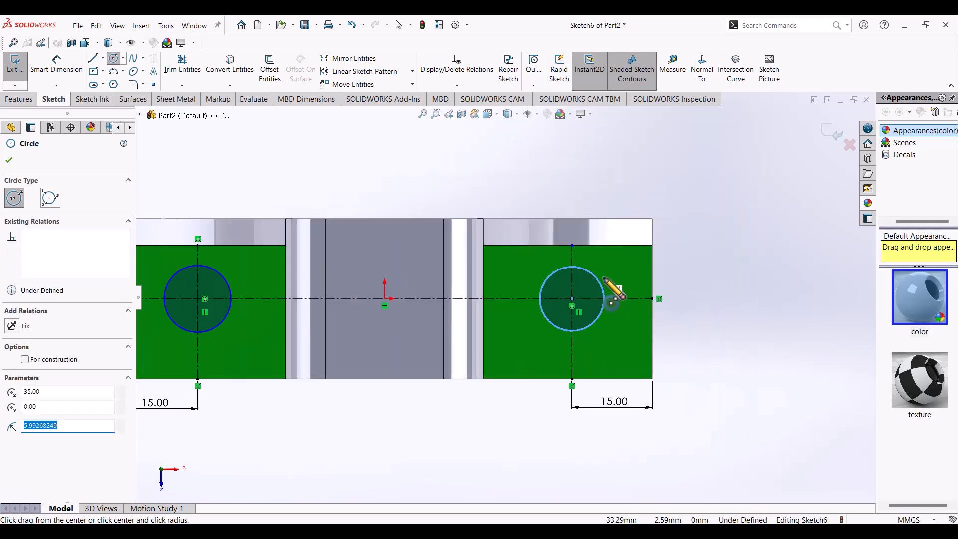
Step: Dimension the left hole circle with a diameter of 15 mm
left_click(59, 64)
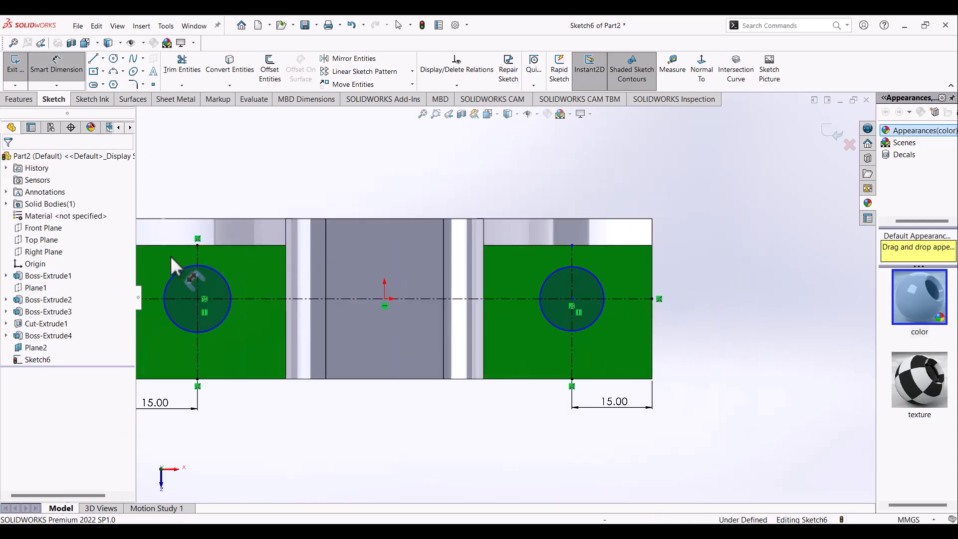
left_click(179, 270)
left_click(208, 196)
type("15")
key("Return")
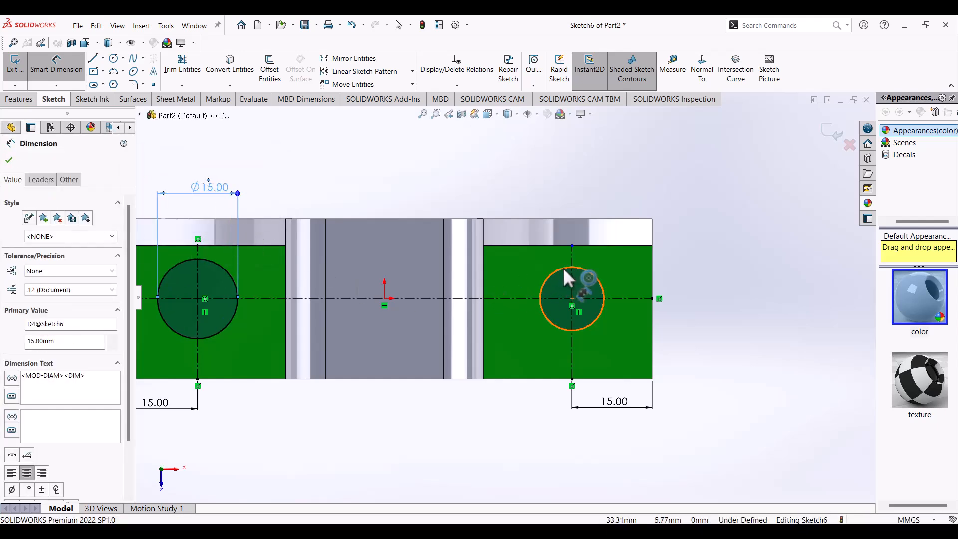
Step: Dimension the right hole circle with a diameter of 15 mm and end dimensioning
left_click(560, 269)
left_click(574, 188)
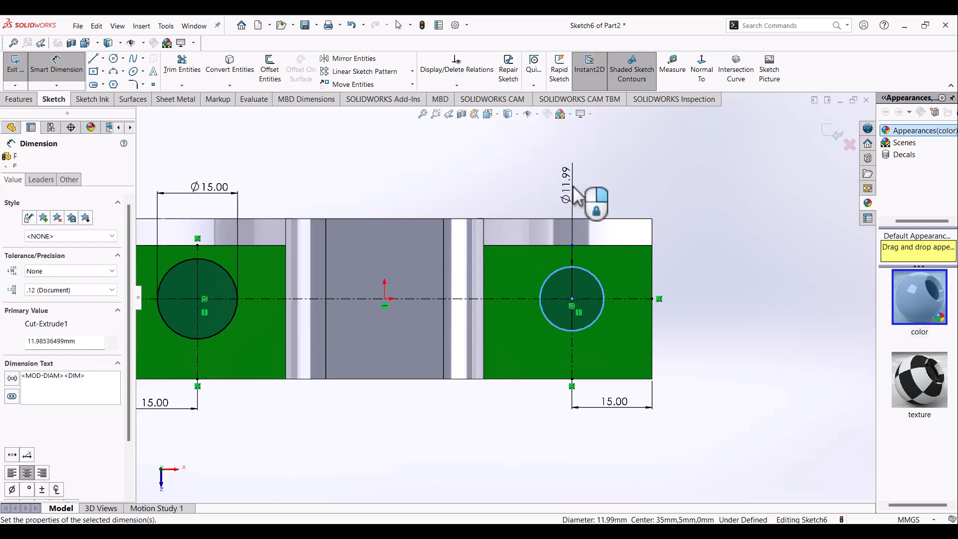
type("15")
key("Return")
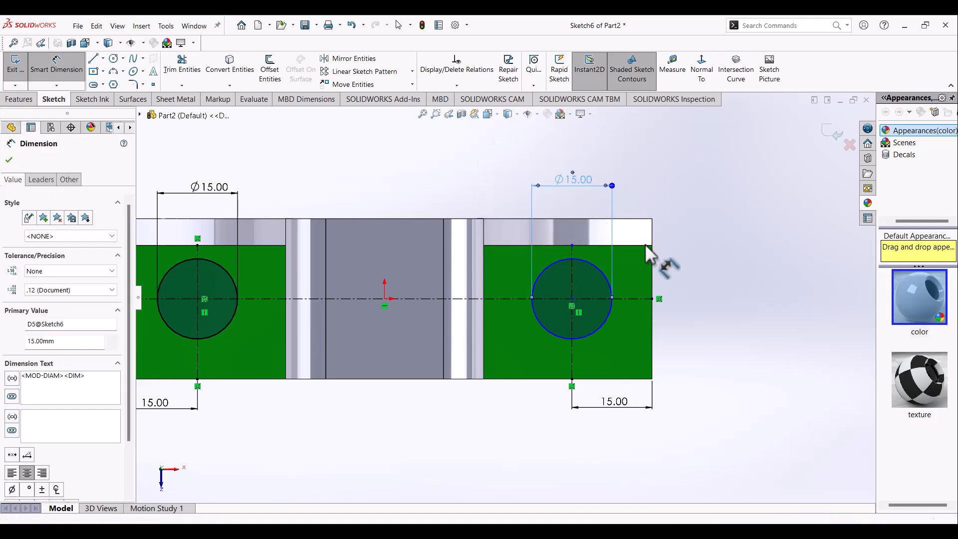
right_click(682, 250)
left_click(709, 280)
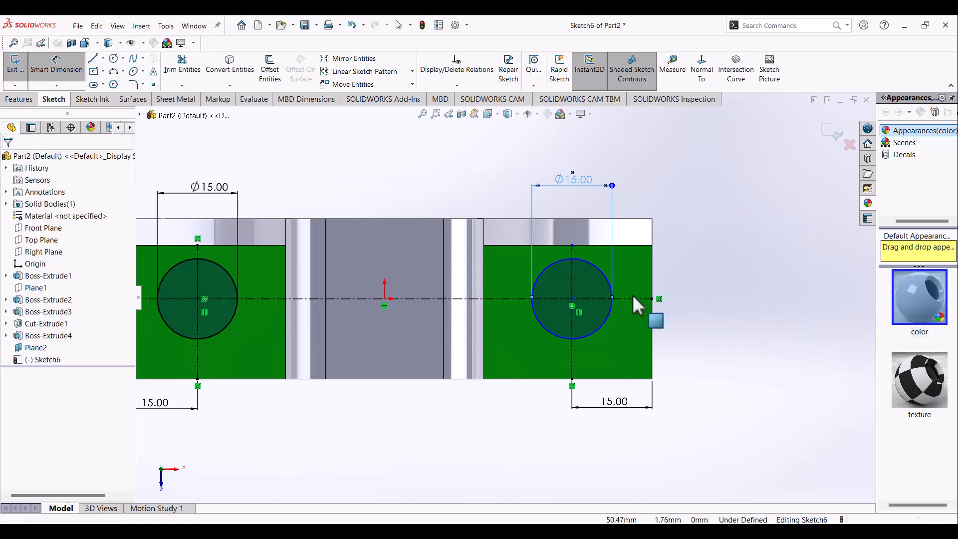
Step: Make the right circle's center coincident with the right vertical centerline to fully define the sketch
left_click_drag(572, 298, 597, 301)
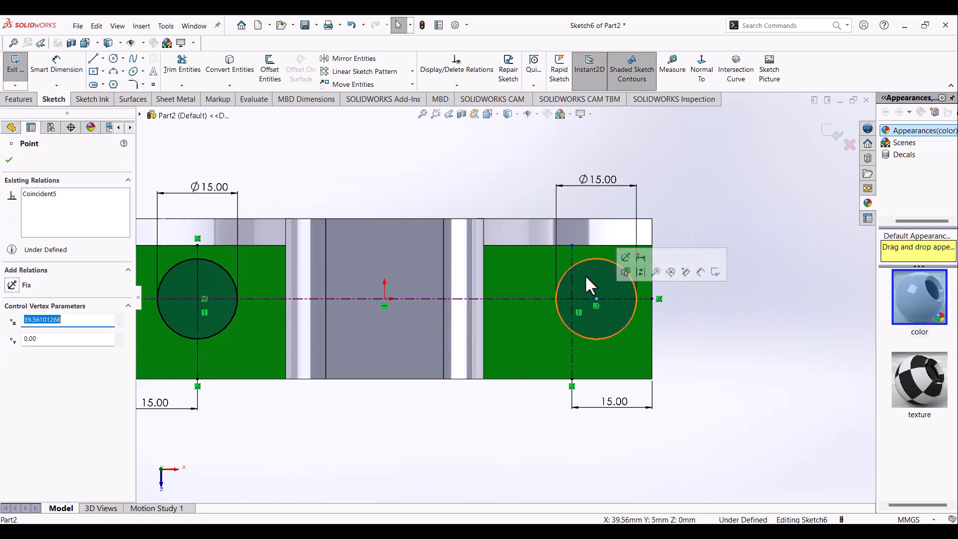
left_click(571, 259)
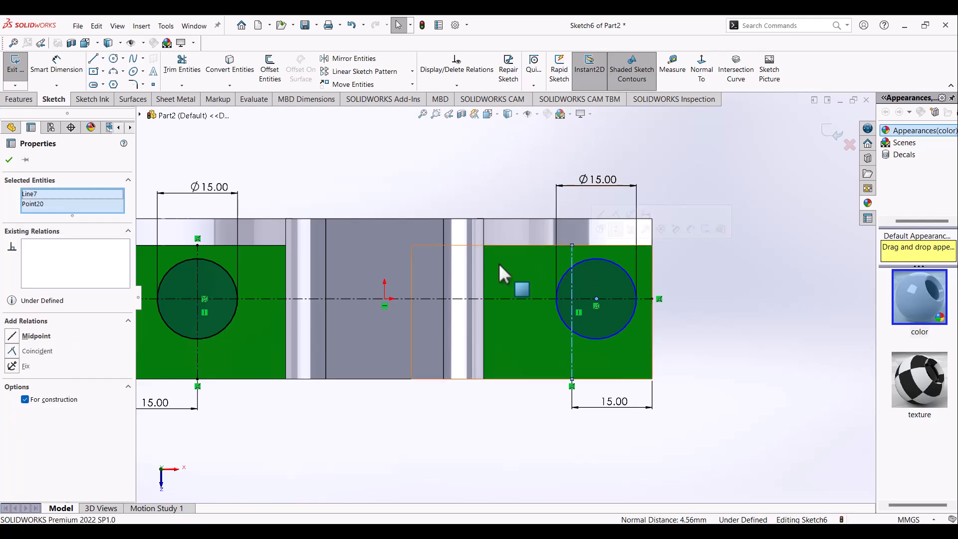
left_click(12, 351)
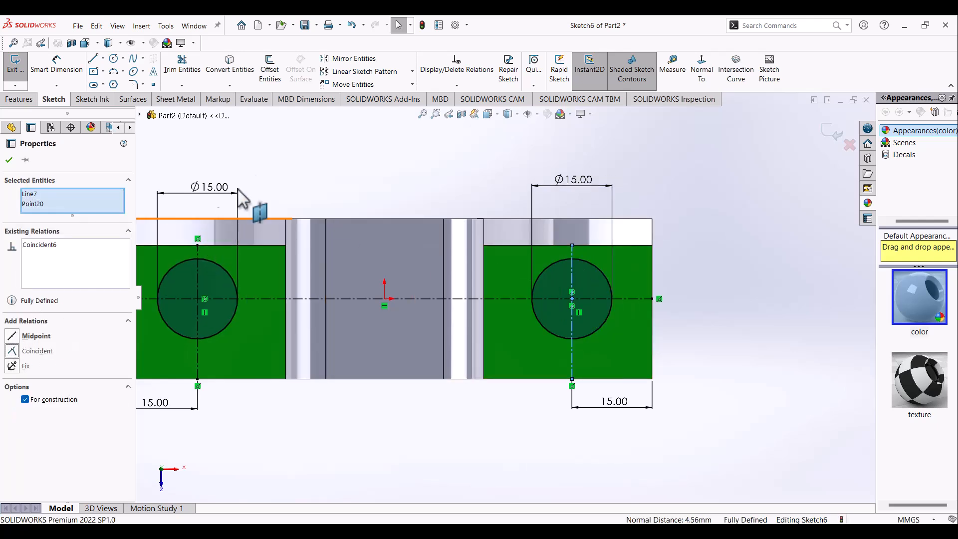
left_click(278, 178)
Step: Extrude-cut both circles with the Through All end condition and hide the reference plane Plane2
left_click(26, 98)
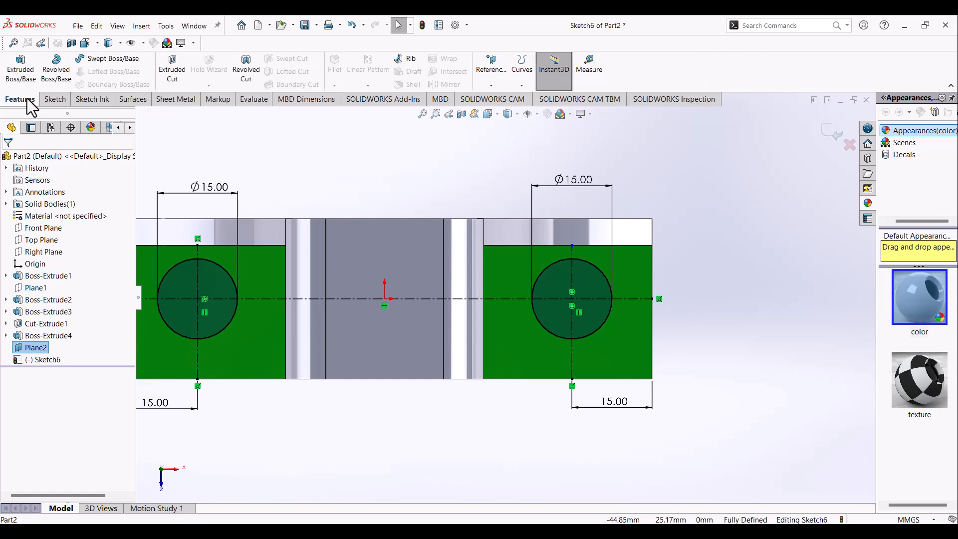
left_click(176, 73)
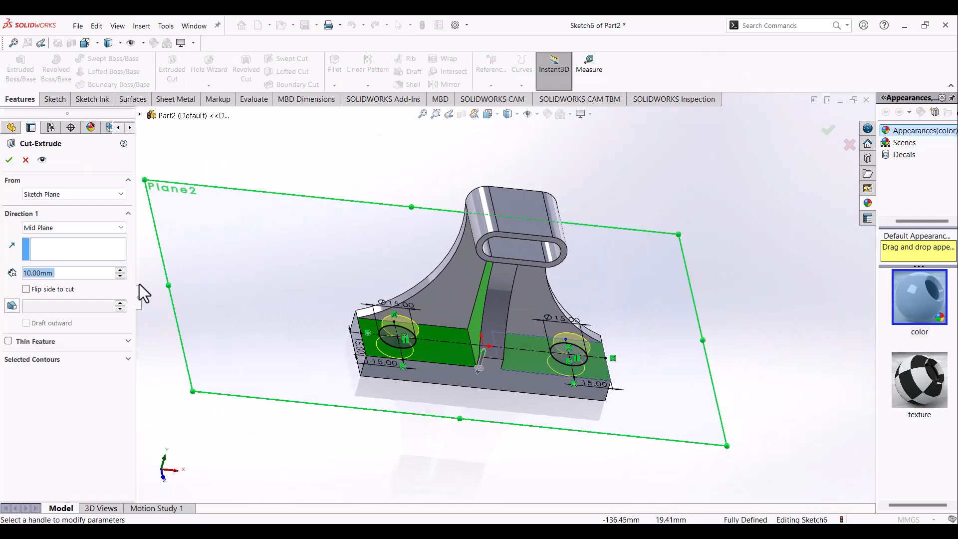
left_click(117, 229)
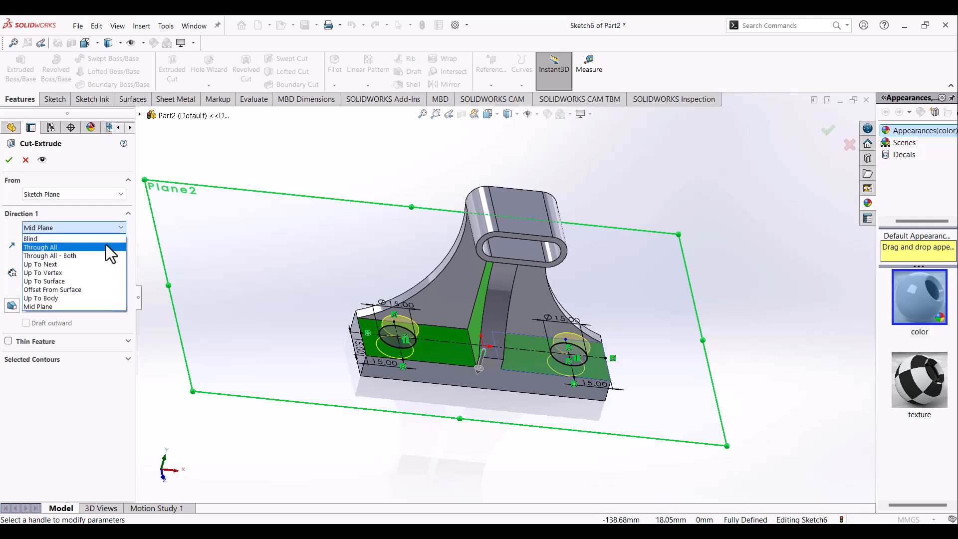
left_click(105, 248)
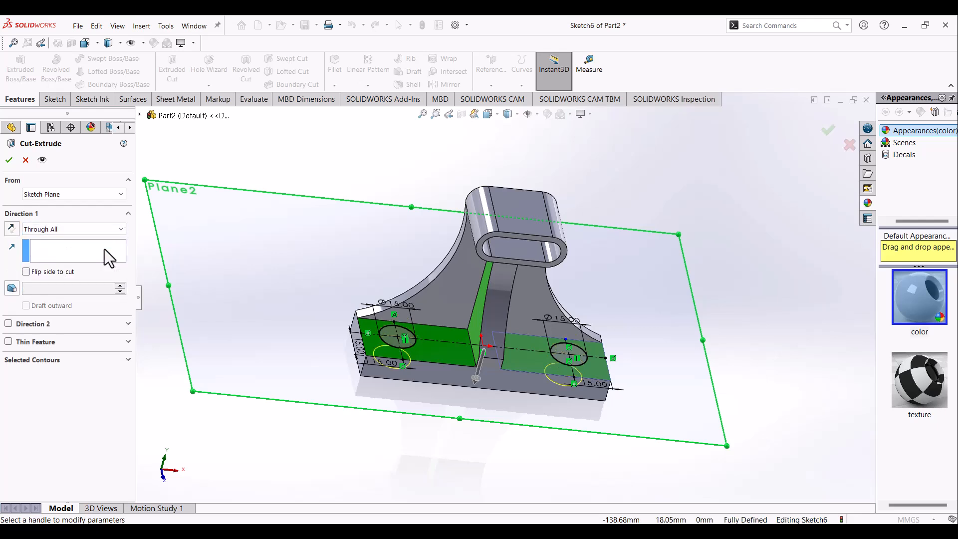
left_click(9, 160)
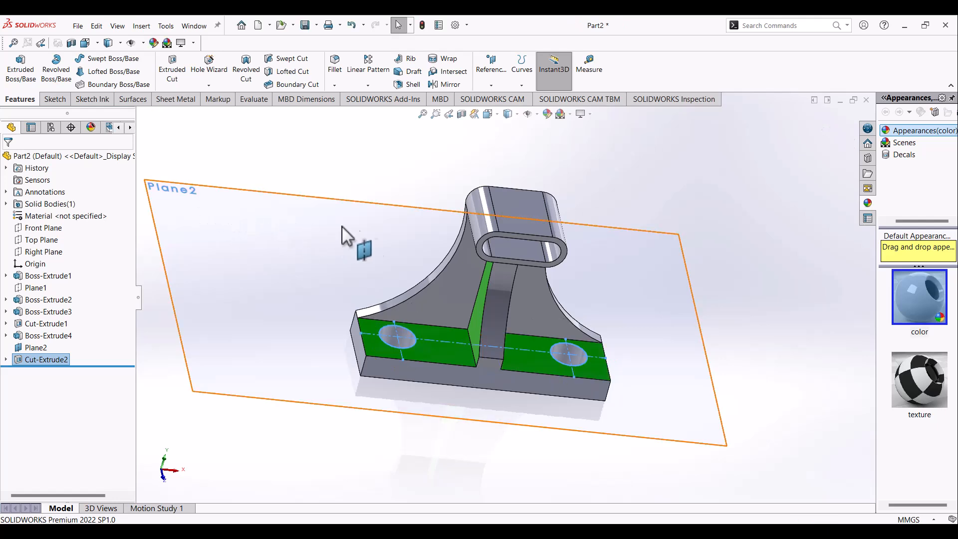
left_click(681, 260)
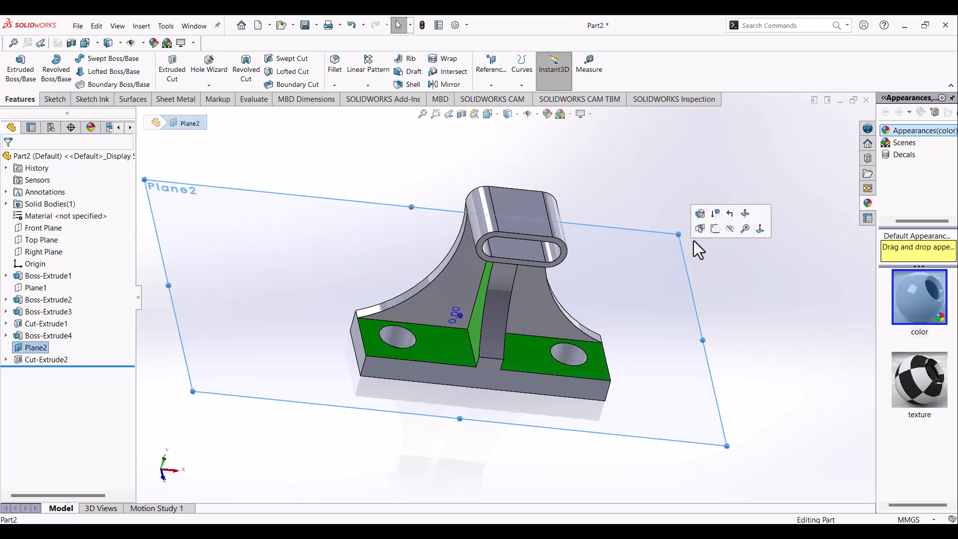
left_click(730, 229)
Step: Color the inner cylindrical faces of both base holes dark blue
middle_click_drag(657, 286, 614, 308)
left_click(593, 348)
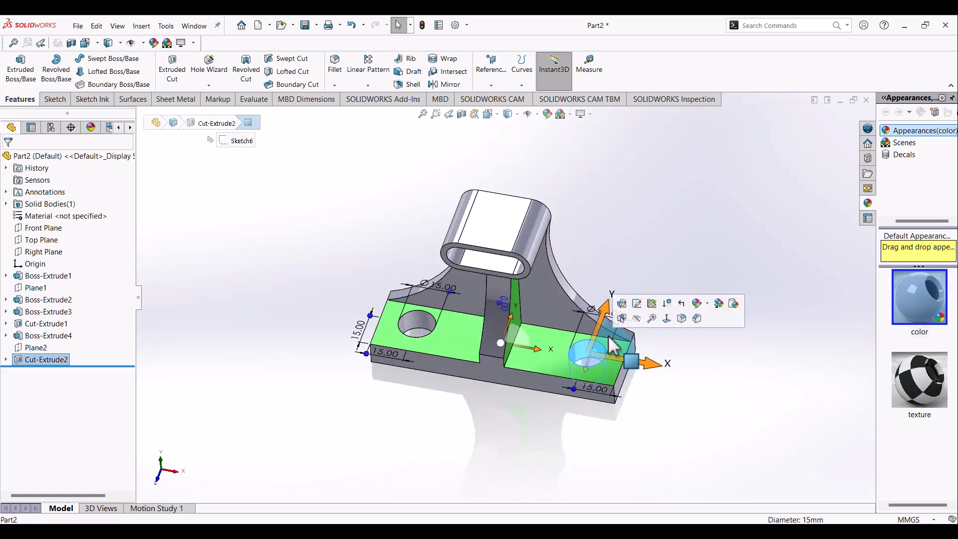
left_click(708, 304)
left_click(714, 321)
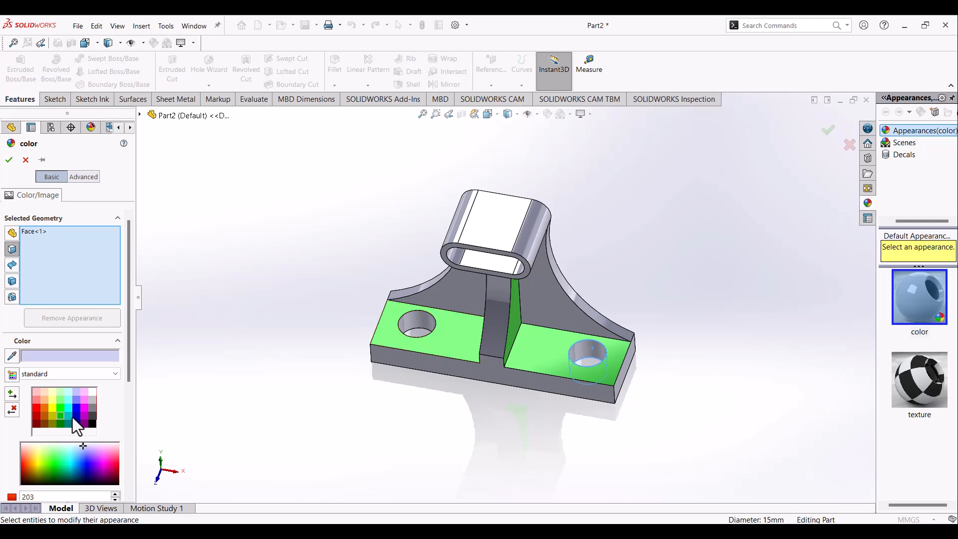
left_click(76, 415)
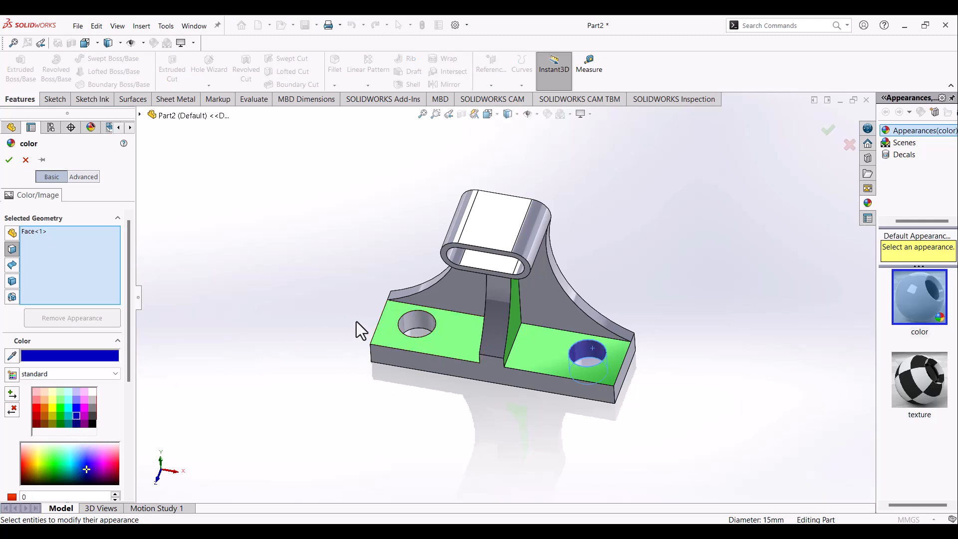
left_click(423, 331)
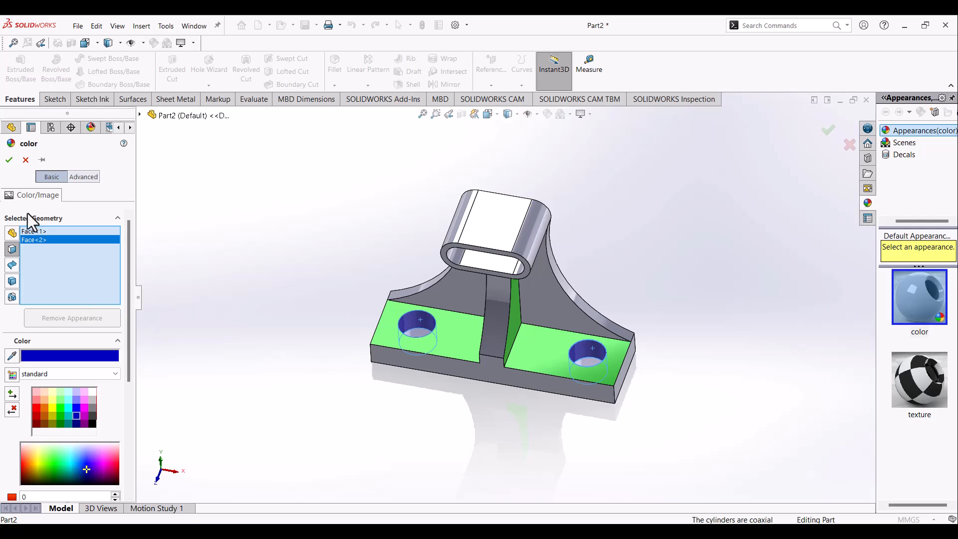
left_click(7, 160)
Step: Apply an orange-red color to the curved front face of the central rib
scroll(538, 296, "down", 3)
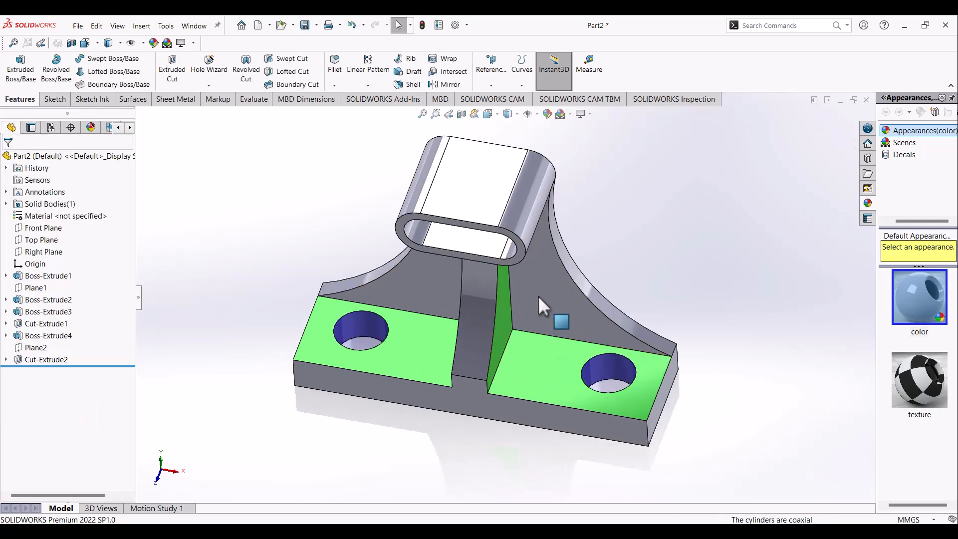
left_click(482, 298)
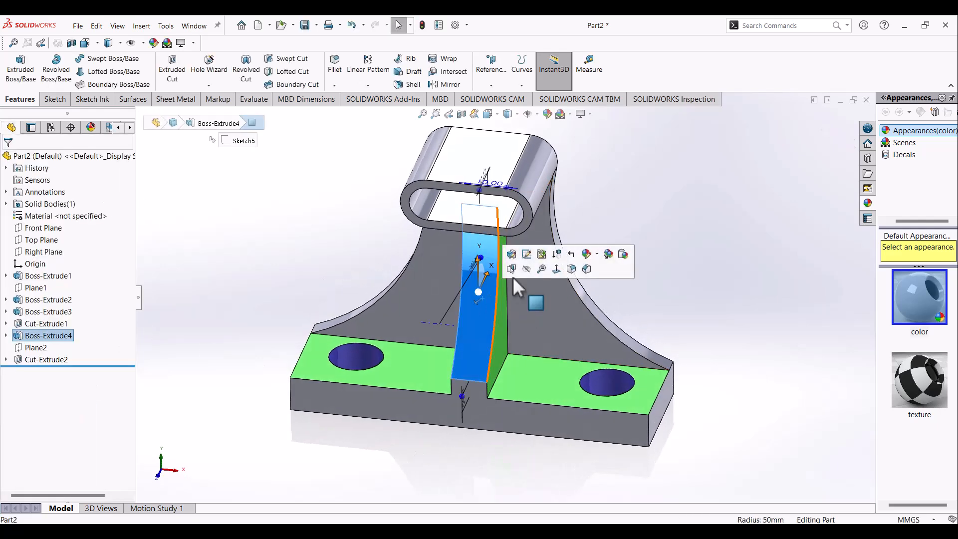
left_click(599, 255)
left_click(601, 278)
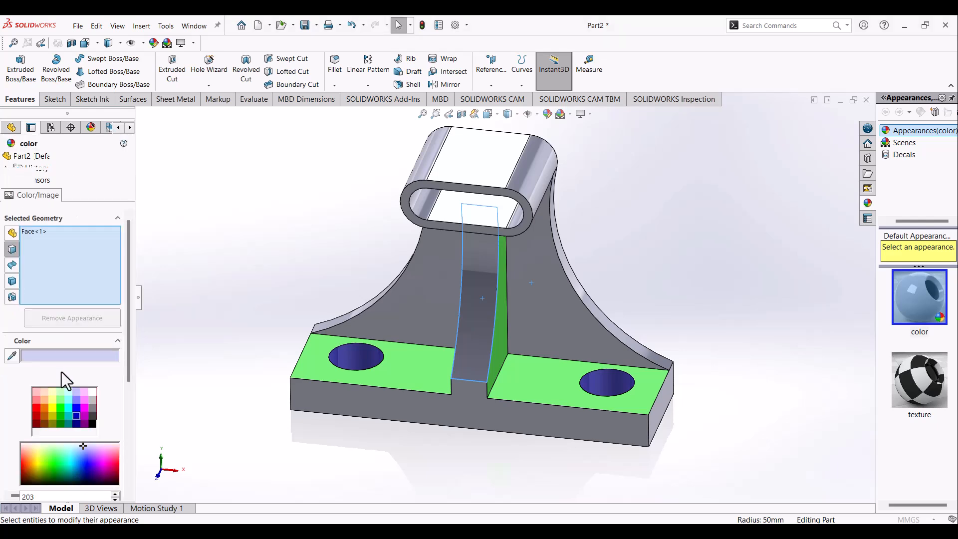
left_click(23, 466)
left_click(22, 465)
left_click(23, 459)
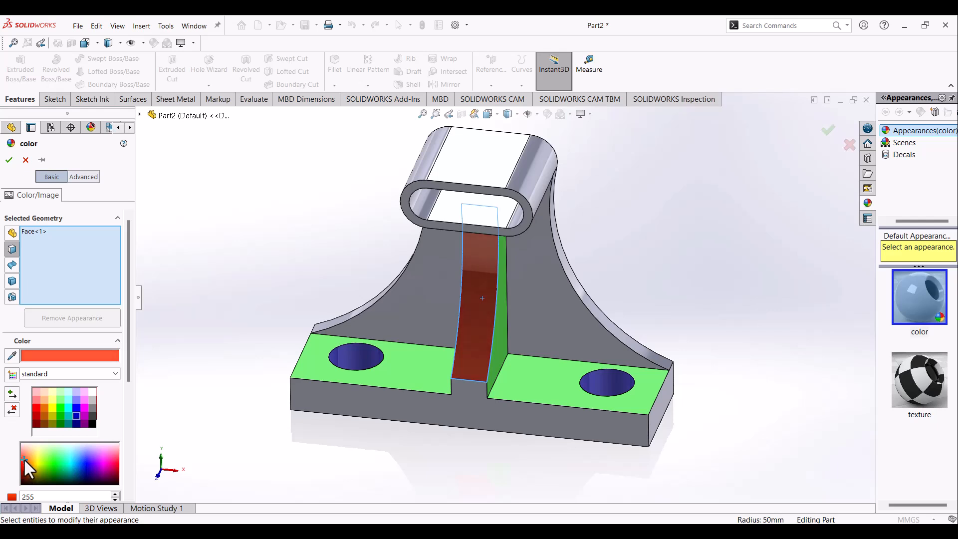
Step: Add the two curved side faces of the upright web to the orange-red color and accept it
middle_click_drag(615, 298, 434, 310)
left_click(578, 306)
left_click(370, 274)
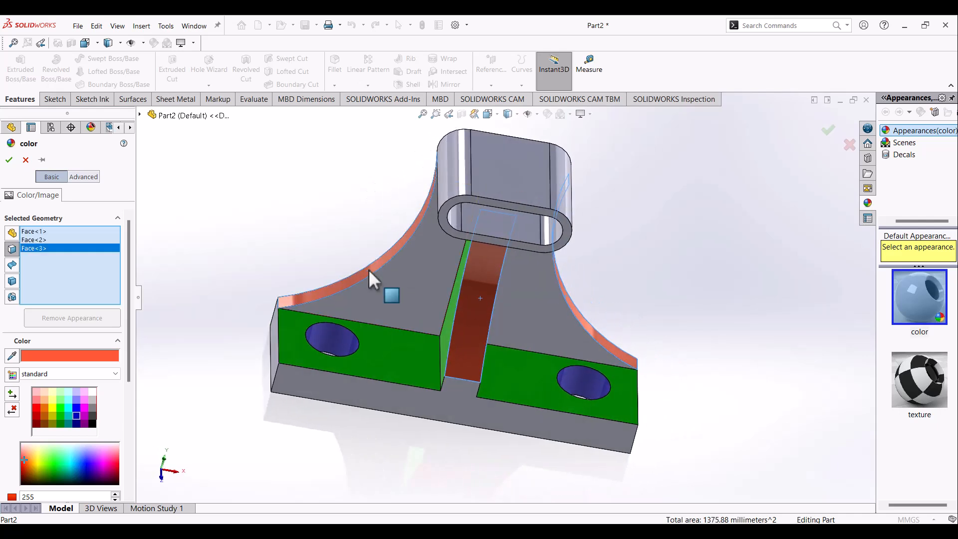
left_click(9, 159)
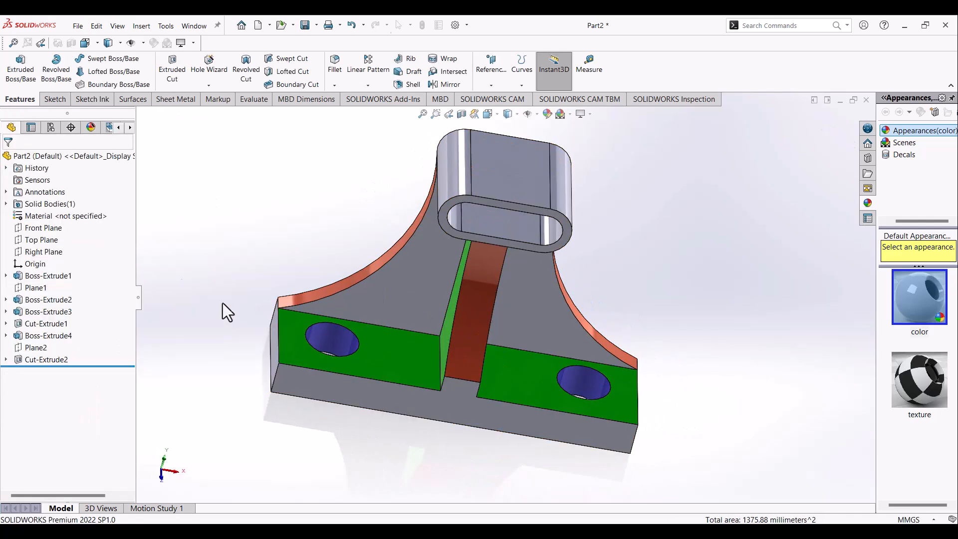
Step: Check the face colors in the exercise PDF and color the base's front face dark red
middle_click_drag(422, 391, 427, 391)
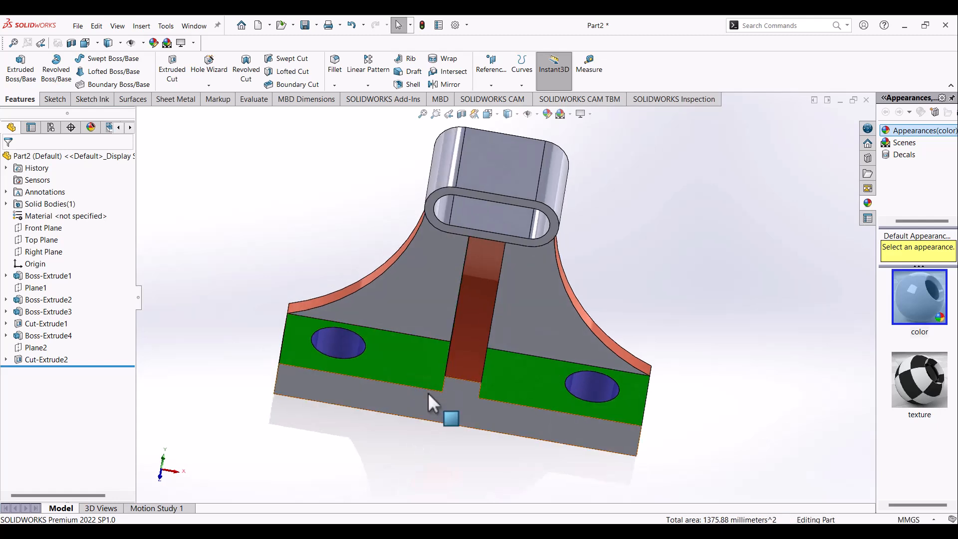
left_click(540, 532)
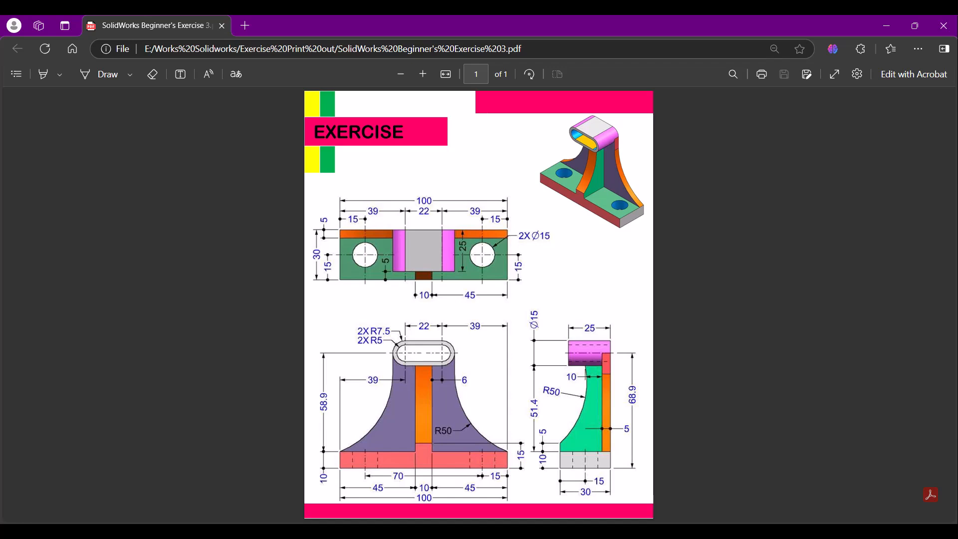
key("alt+Tab")
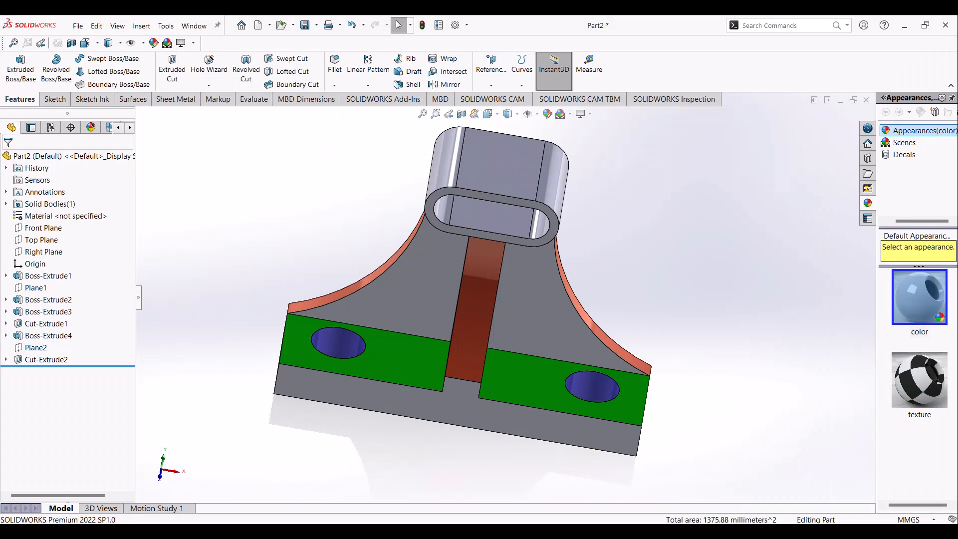
left_click(516, 411)
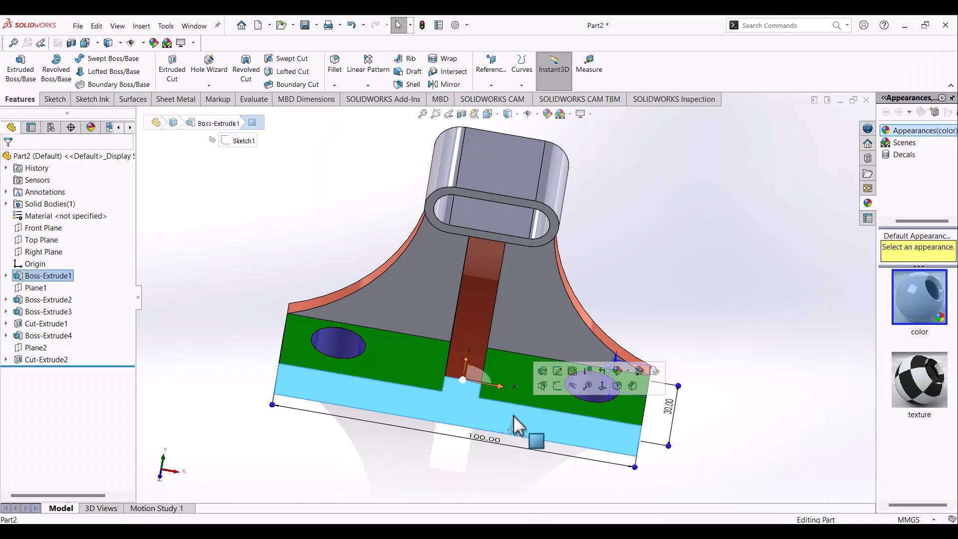
left_click(627, 370)
left_click(625, 395)
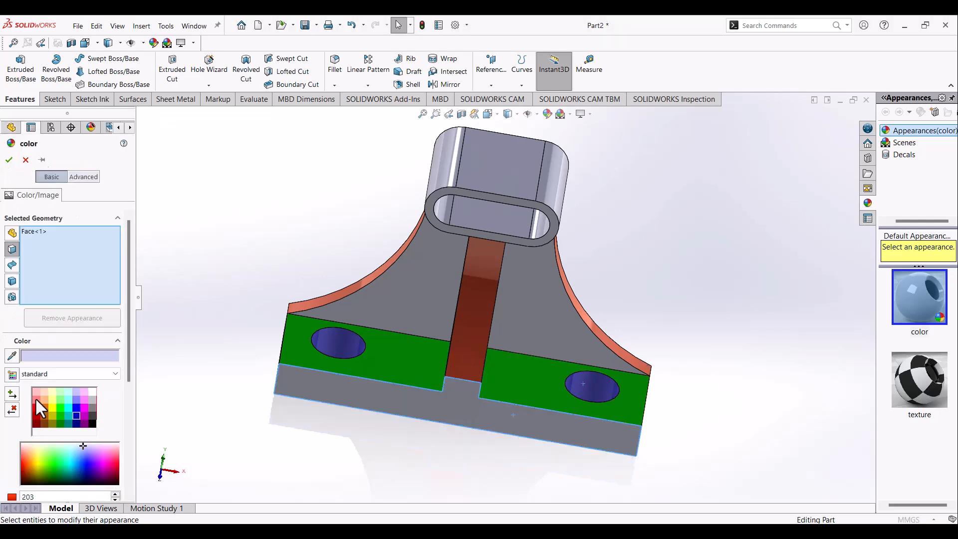
left_click(37, 418)
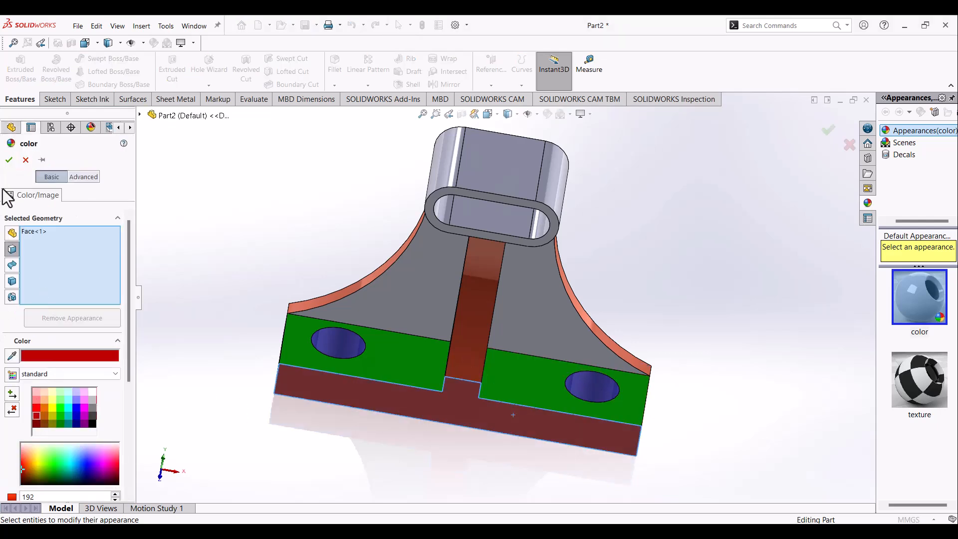
left_click(9, 160)
Step: Color the flat lower face inside the slotted top boss yellow
left_click(496, 214)
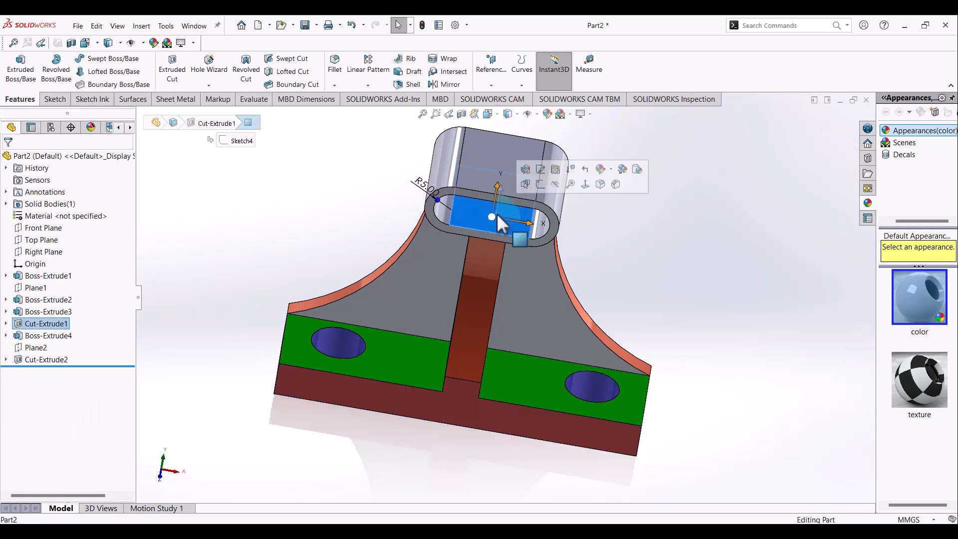
left_click(611, 170)
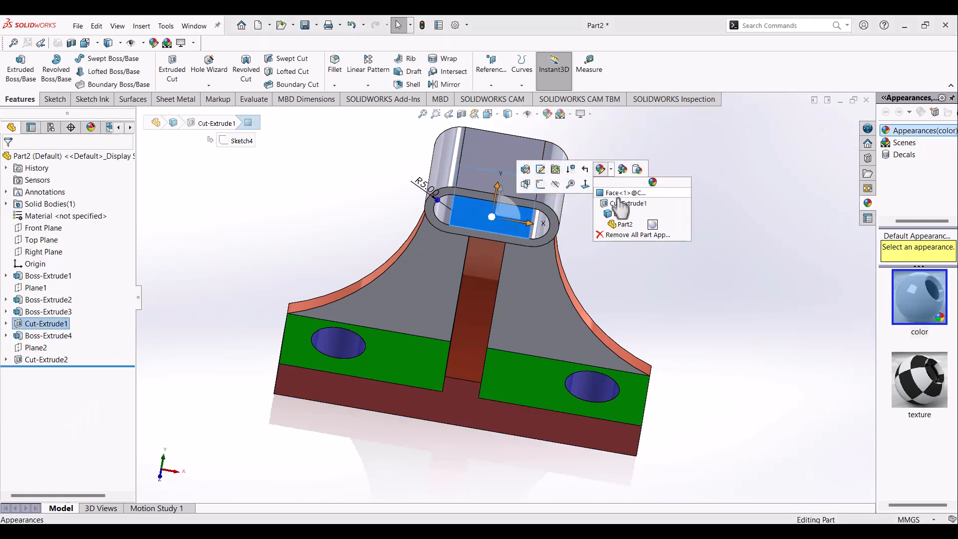
left_click(616, 203)
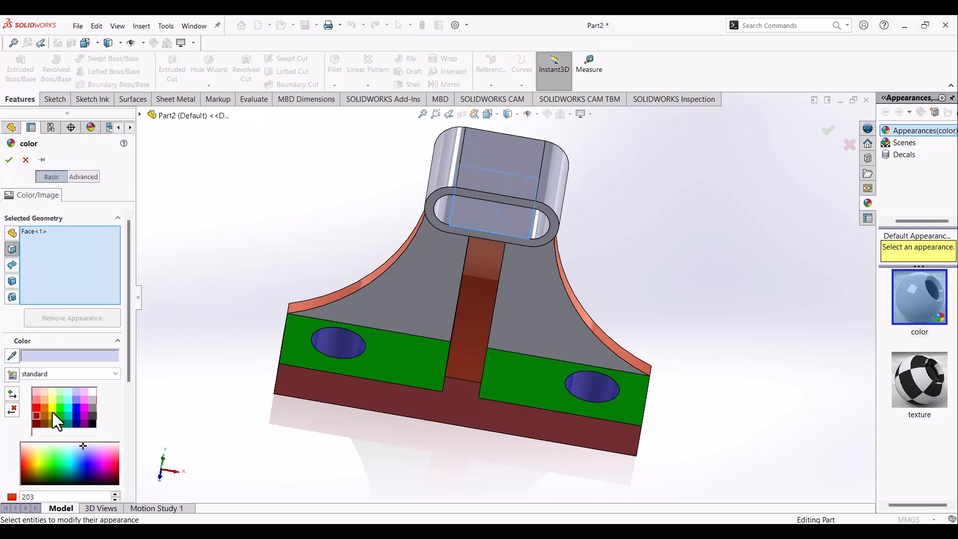
left_click(53, 406)
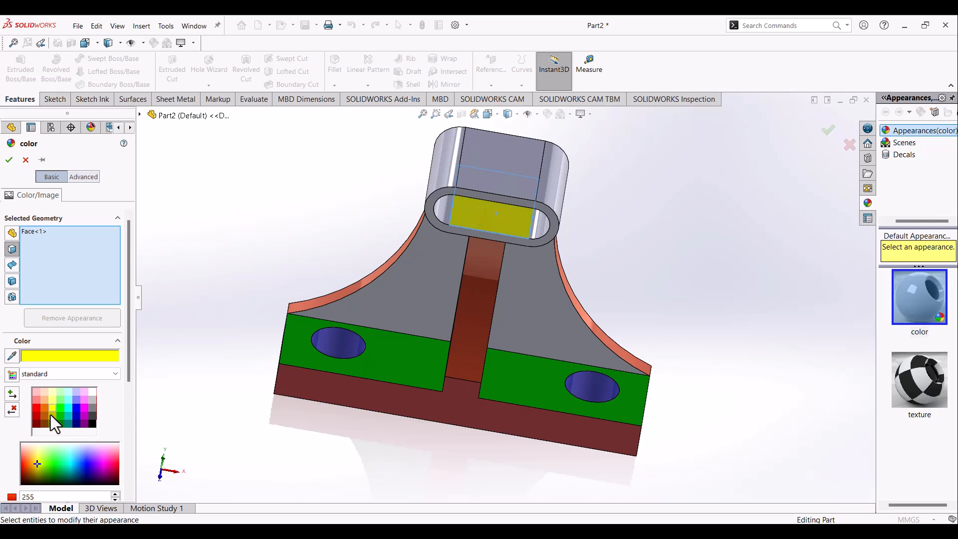
left_click(9, 159)
Step: Color the two rounded end faces inside the top boss's slot dark blue and accept the color
left_click(444, 205)
left_click(564, 165)
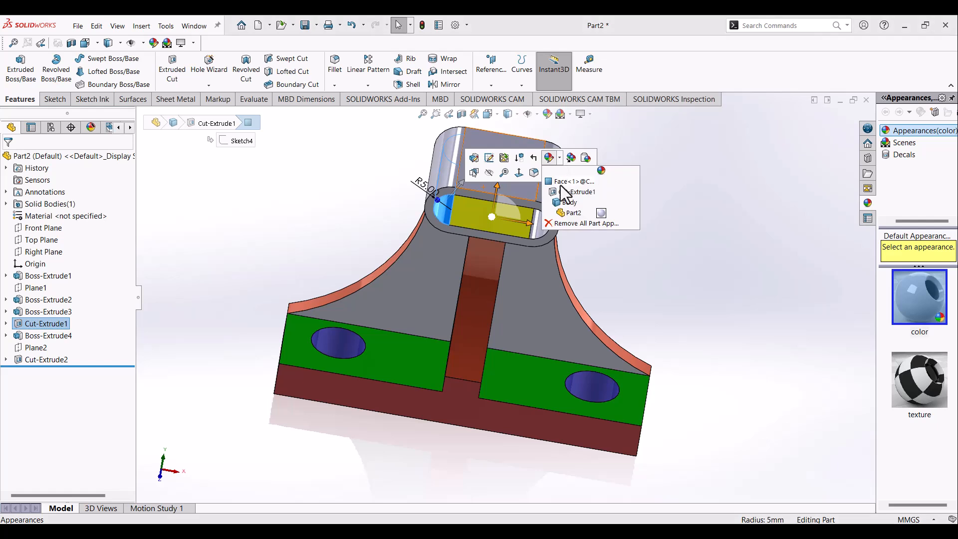
left_click(564, 196)
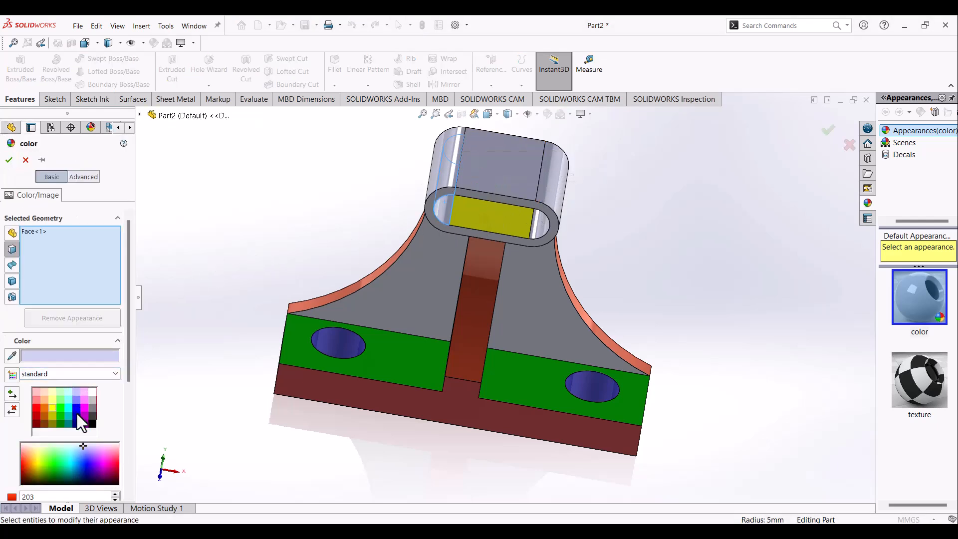
left_click(77, 416)
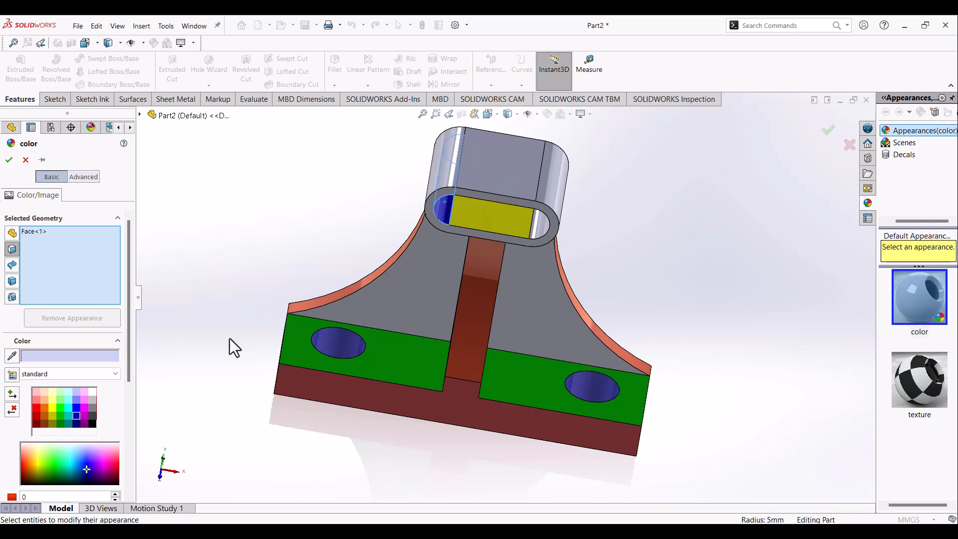
left_click(544, 231)
left_click(544, 233)
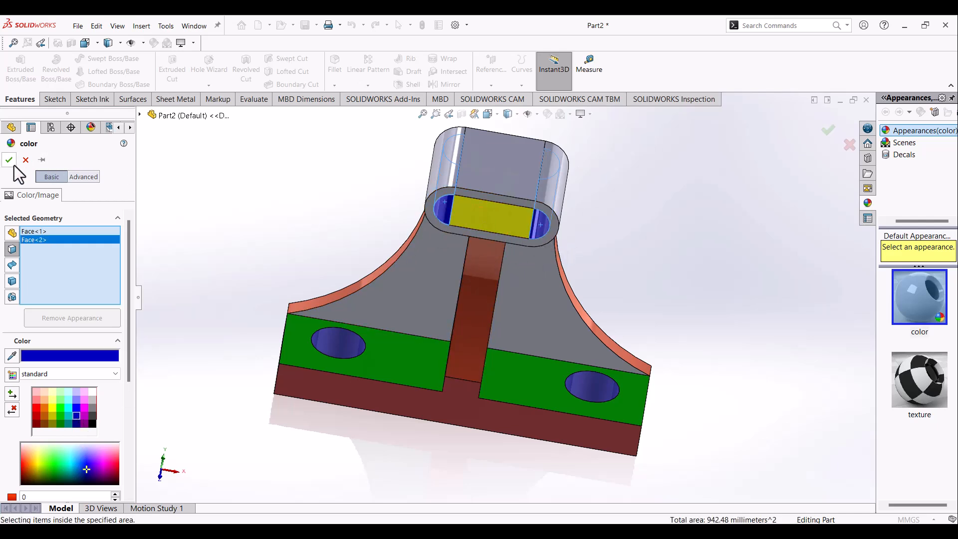
left_click(9, 160)
Step: Color the two outer rounded side faces of the slotted top boss magenta and accept the color
left_click(445, 166)
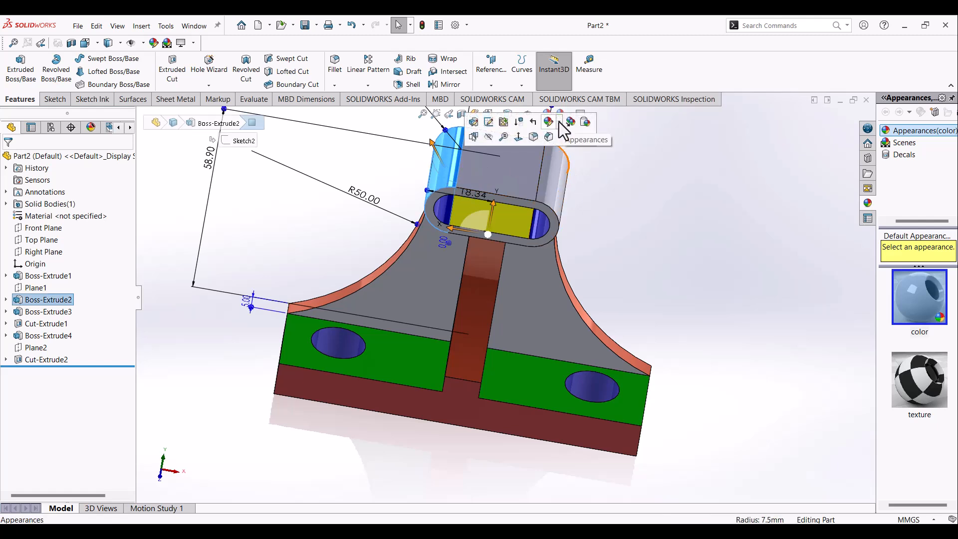
left_click(559, 122)
left_click(564, 150)
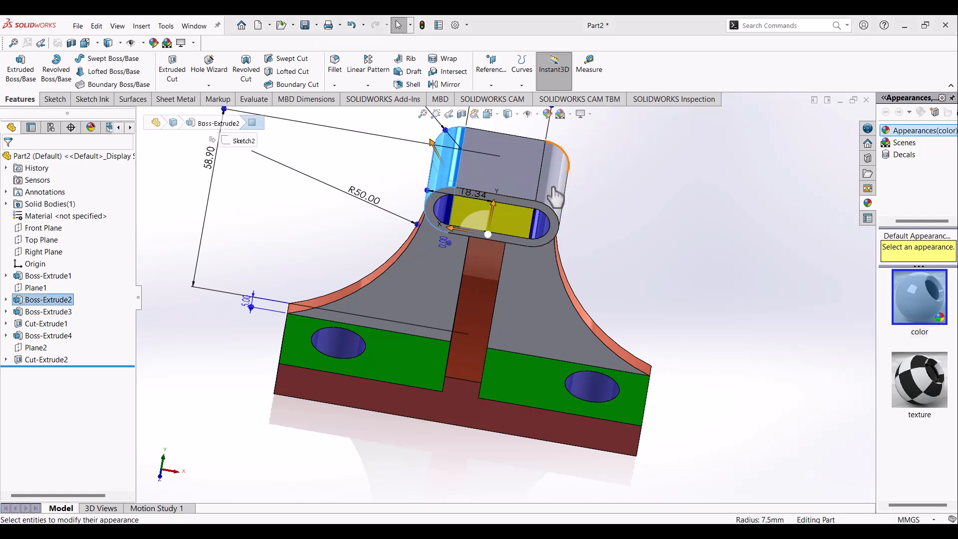
left_click(551, 197)
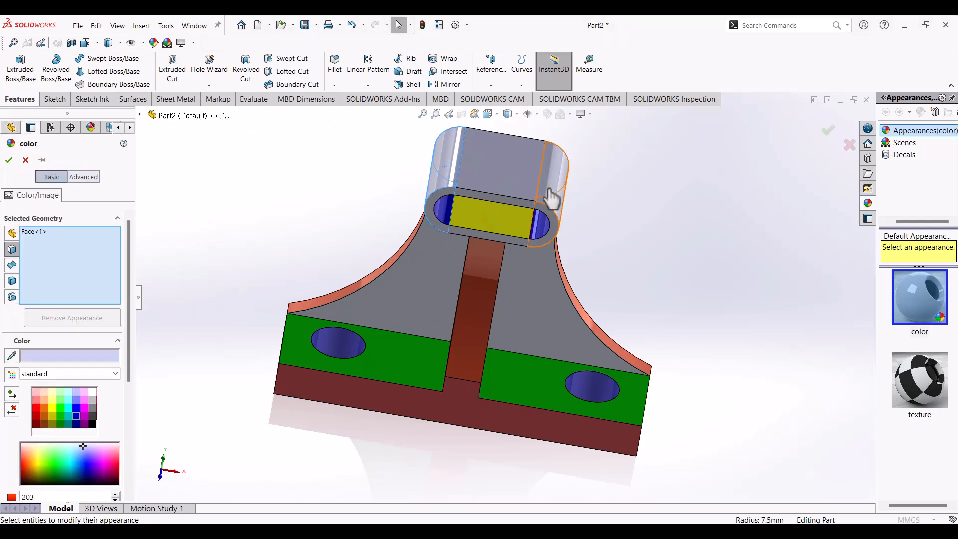
left_click(84, 407)
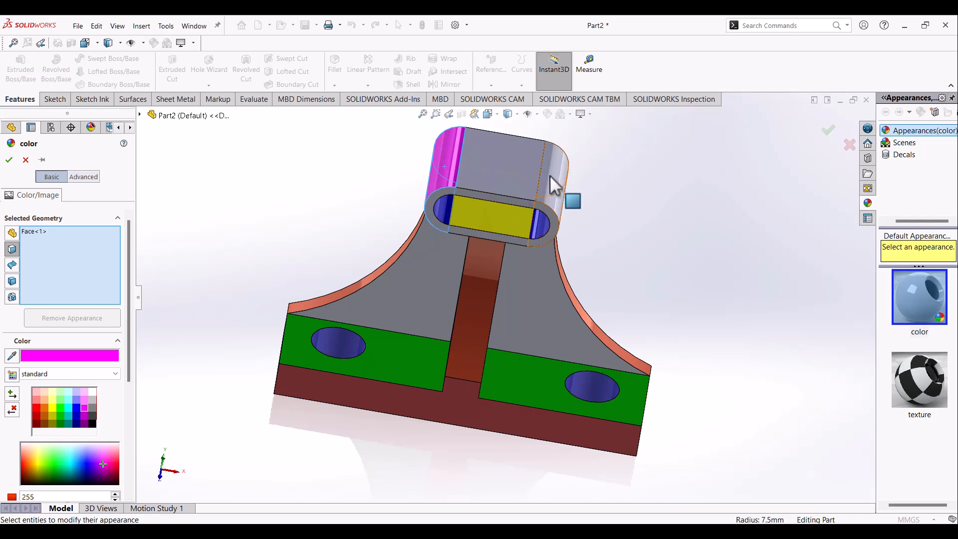
left_click(552, 197)
middle_click_drag(552, 199, 479, 165)
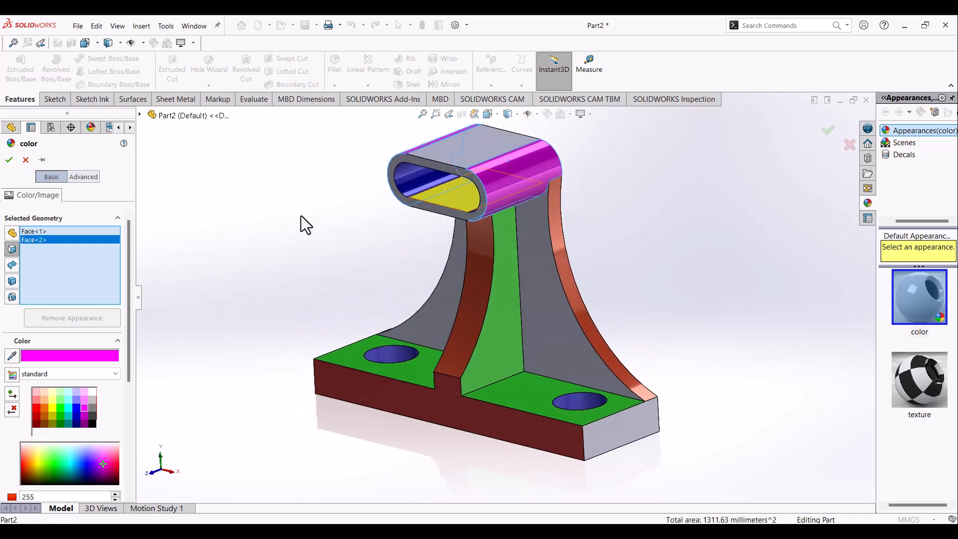
left_click(7, 161)
Step: Color the upright web's two front faces, on either side of the central rib, purple and accept the color
scroll(437, 297, "up", 2)
mouse_move(441, 306)
middle_mouse_down()
mouse_move(474, 274)
mouse_move(441, 293)
mouse_move(424, 284)
mouse_move(452, 305)
middle_mouse_up()
scroll(492, 341, "up", 1)
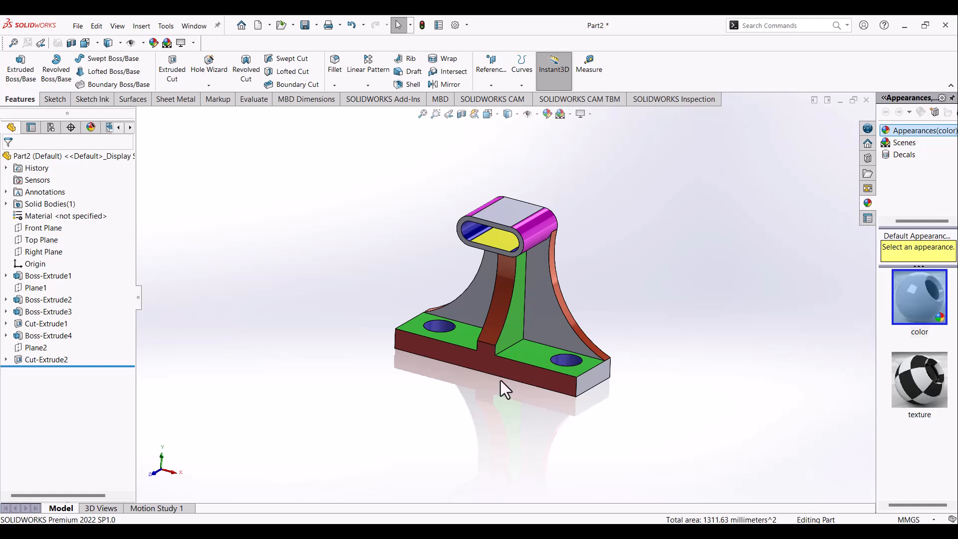
middle_click_drag(501, 380, 507, 316)
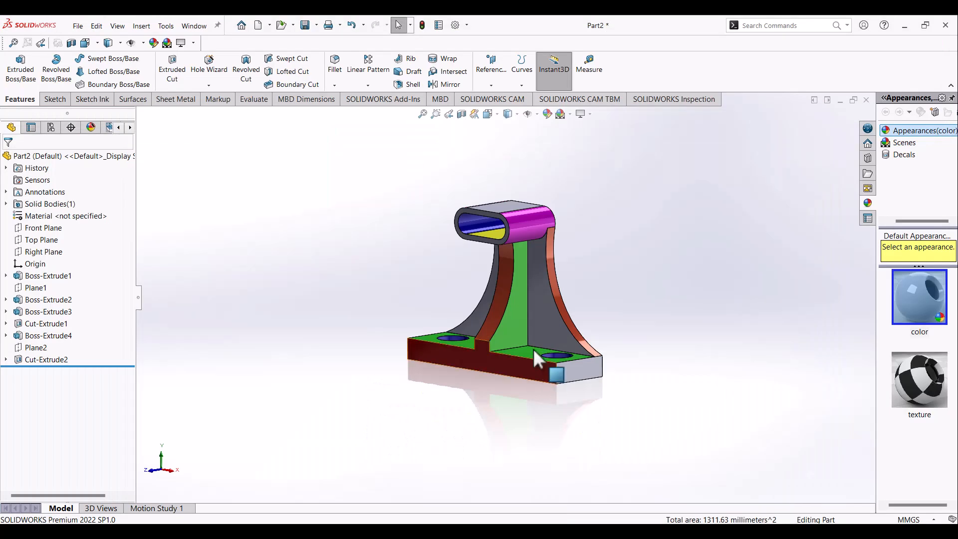
left_click(540, 319)
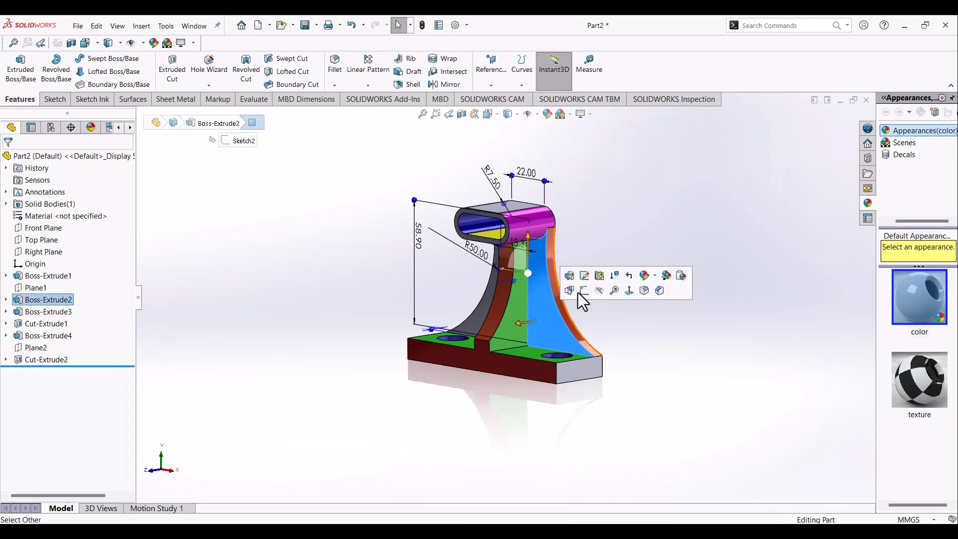
left_click(655, 276)
left_click(663, 296)
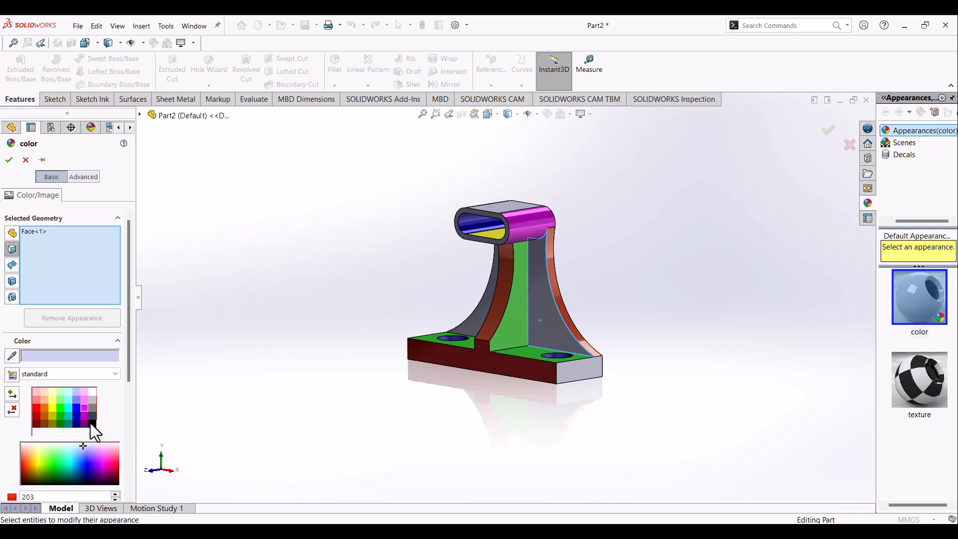
left_click(97, 458)
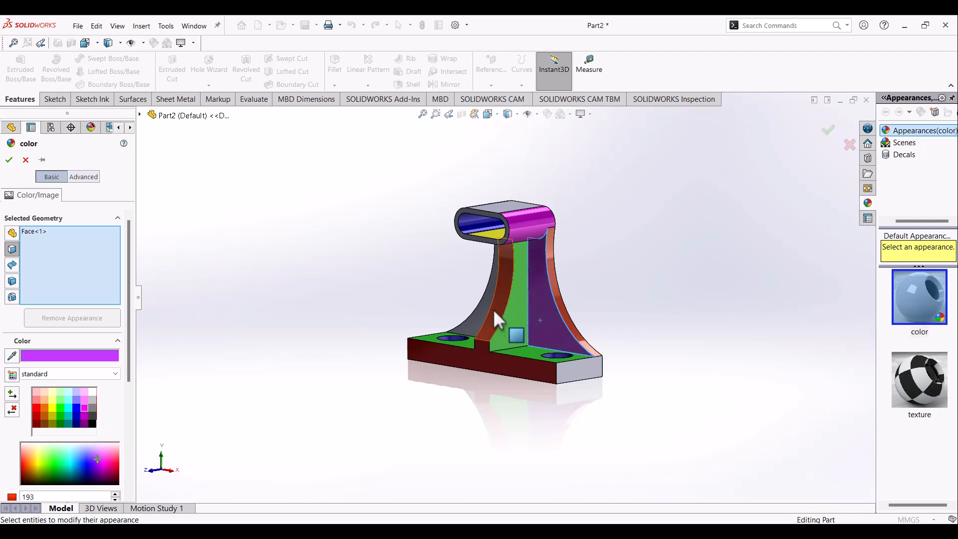
left_click(487, 295)
middle_click_drag(487, 295, 519, 306)
left_click(9, 161)
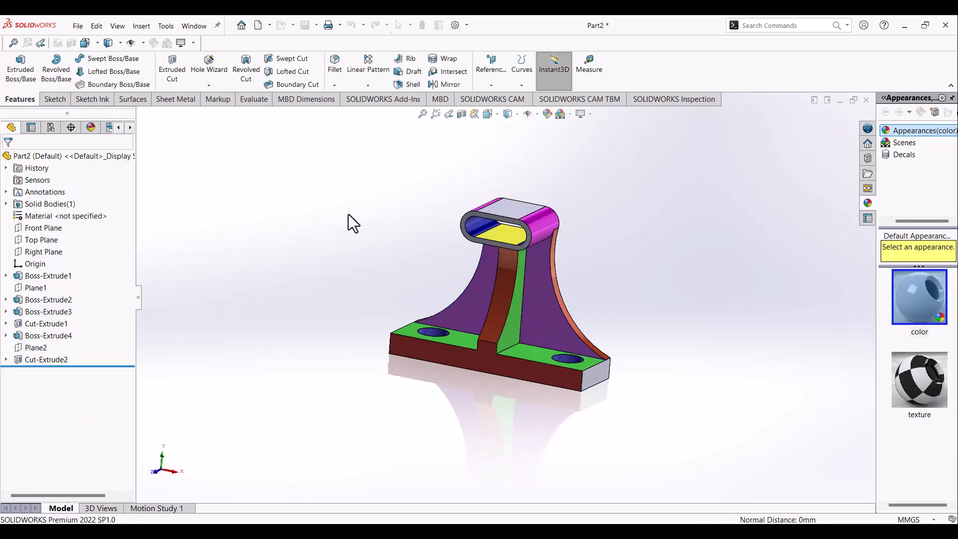
middle_click_drag(455, 330, 561, 331)
scroll(507, 332, "up", 3)
scroll(522, 341, "down", 5)
middle_click(522, 340)
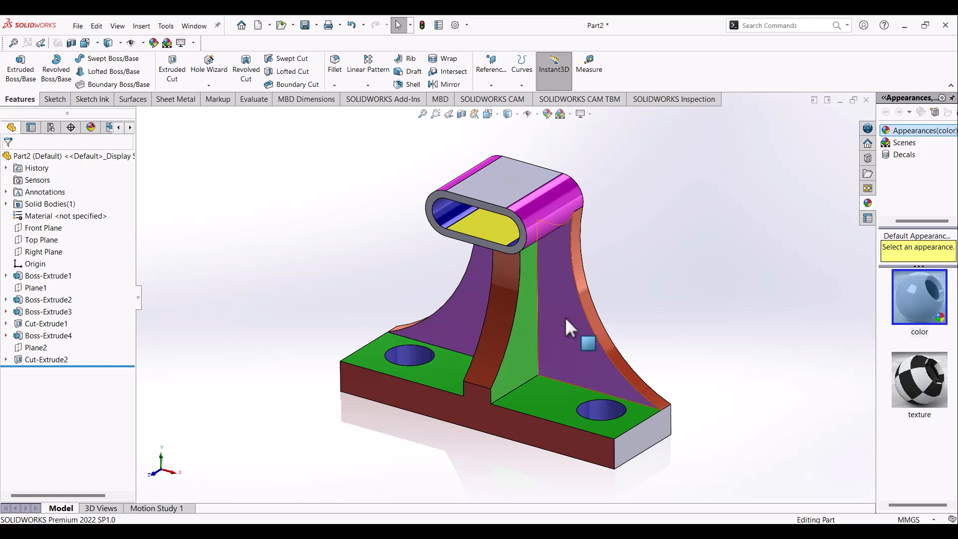
scroll(519, 329, "down", 2)
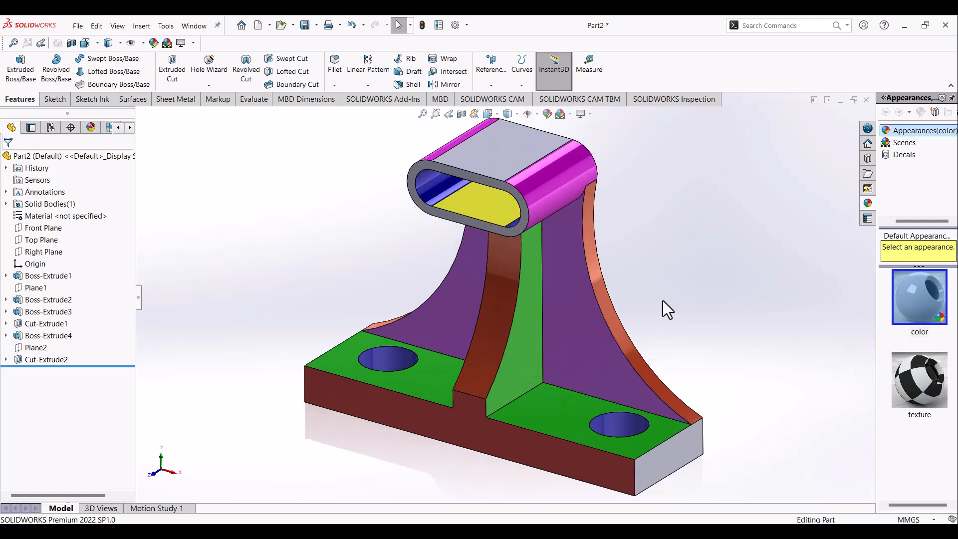
scroll(572, 331, "up", 3)
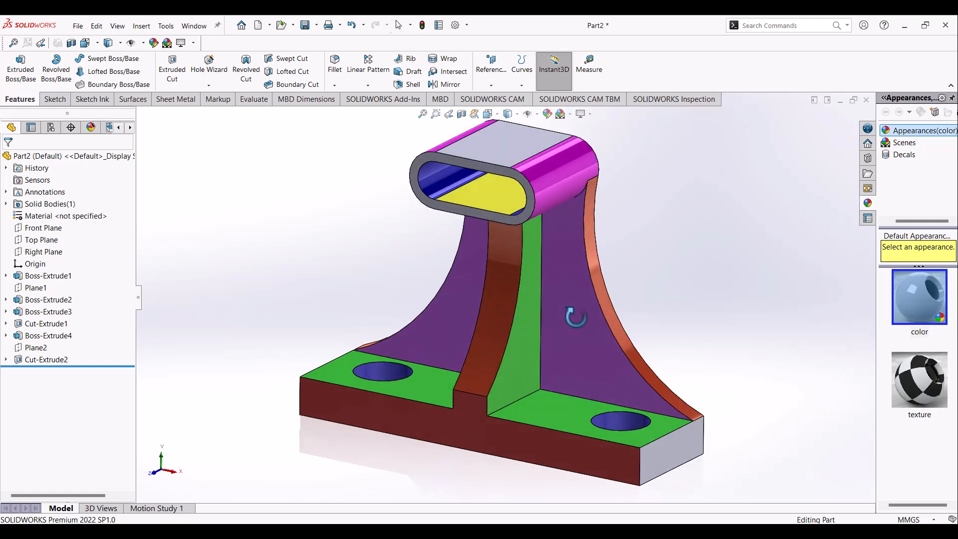